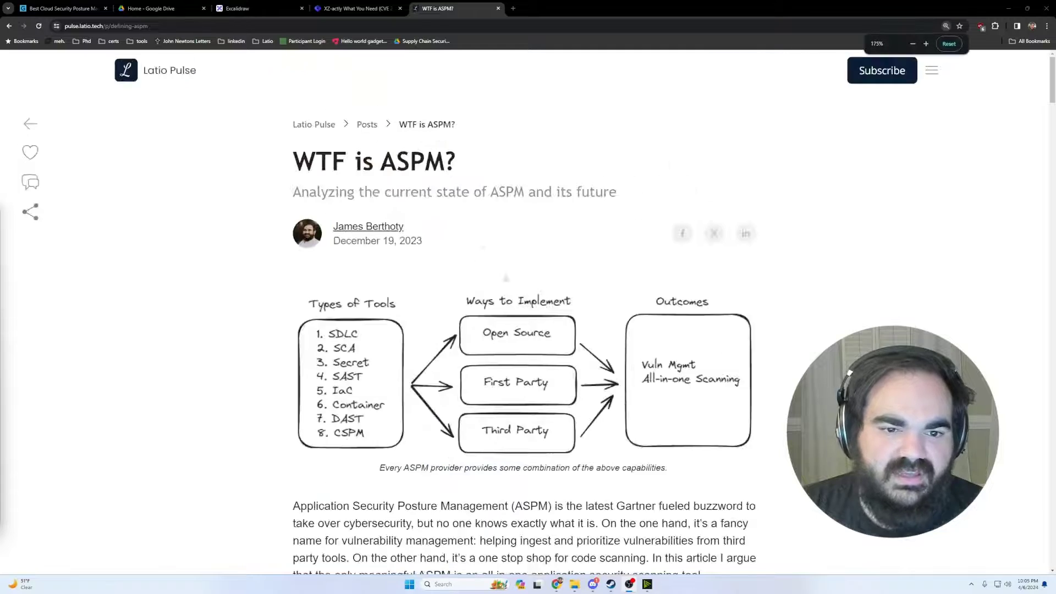
Step: Enlarge the "WTF is ASPM?" article and view its diagram of tool types, ways to implement and outcomes
{"action": "key", "text": "ctrl+plus"}
{"action": "scroll", "coordinate": [514, 221], "scroll_direction": "down", "scroll_amount": 2}
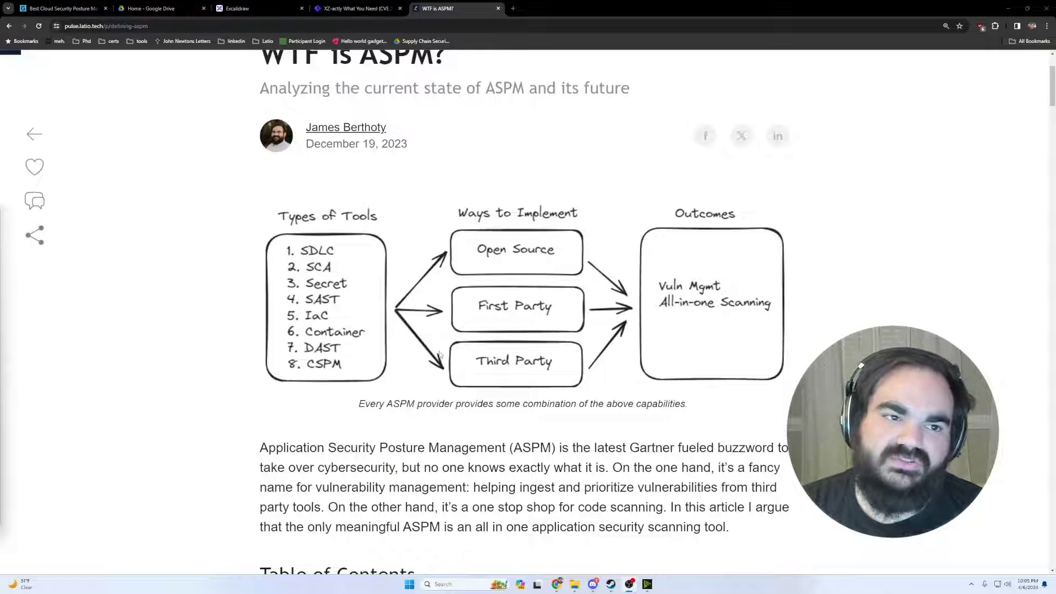
Step: Switch to the Excalidraw board and locate the Latio pipeline security diagram
{"action": "left_click", "coordinate": [242, 6]}
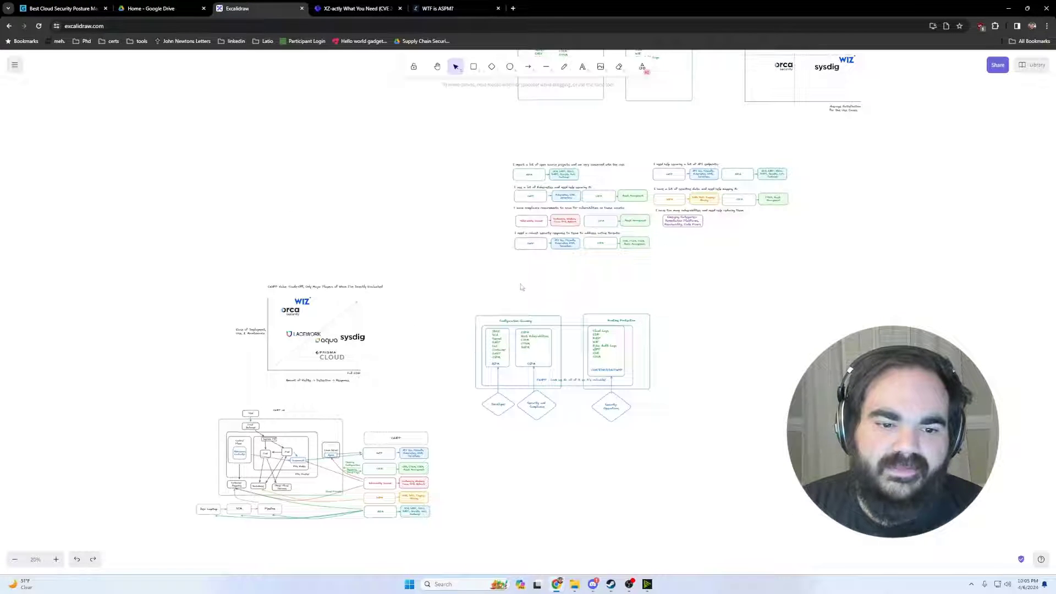
{"action": "left_click_drag", "start_coordinate": [464, 294], "coordinate": [794, 101]}
{"action": "scroll", "coordinate": [705, 282], "scroll_direction": "up", "scroll_amount": 2}
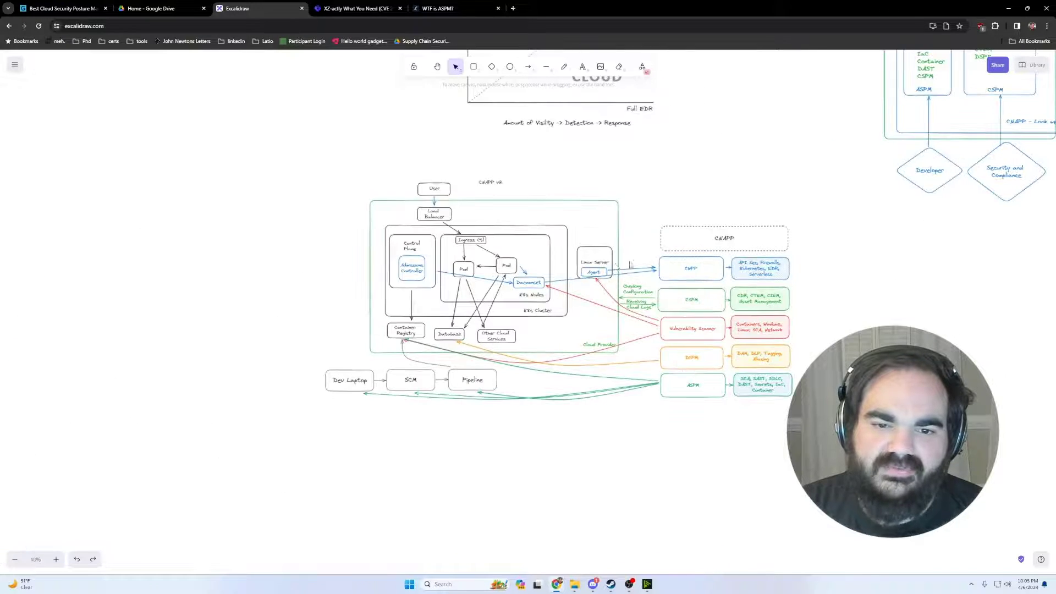
{"action": "scroll", "coordinate": [452, 249], "scroll_direction": "down", "scroll_amount": 3}
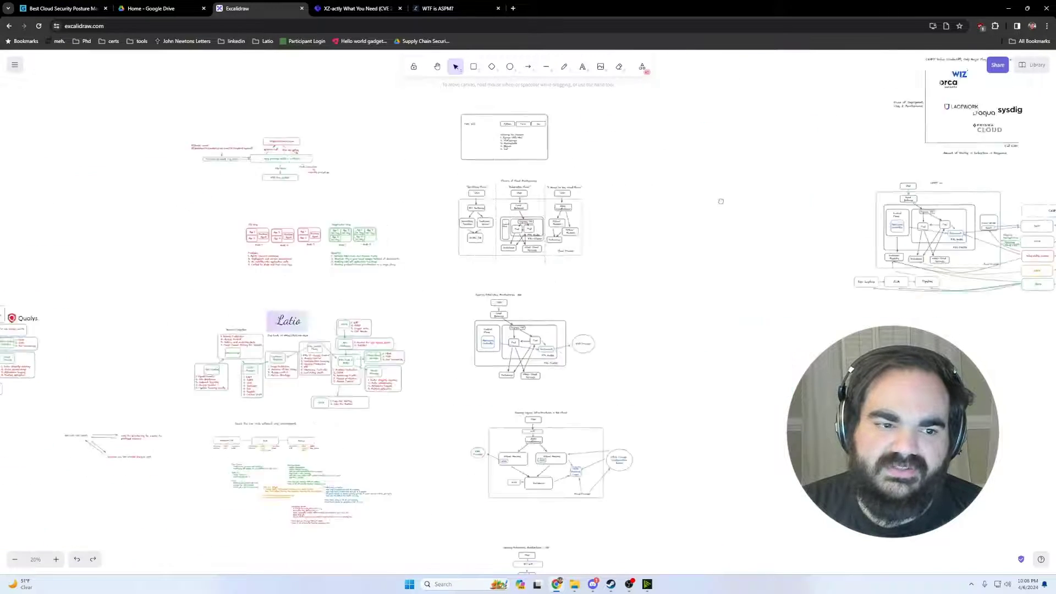
{"action": "scroll", "coordinate": [468, 259], "scroll_direction": "left", "scroll_amount": 6}
{"action": "scroll", "coordinate": [512, 276], "scroll_direction": "up", "scroll_amount": 3}
{"action": "scroll", "coordinate": [512, 276], "scroll_direction": "up", "scroll_amount": 1}
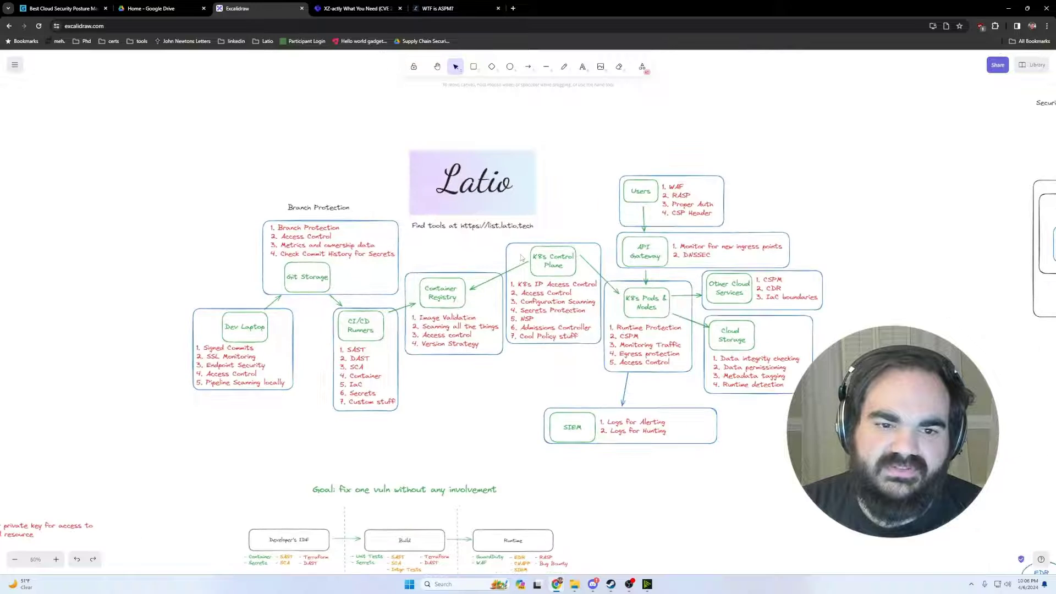
{"action": "scroll", "coordinate": [524, 250], "scroll_direction": "up", "scroll_amount": 1}
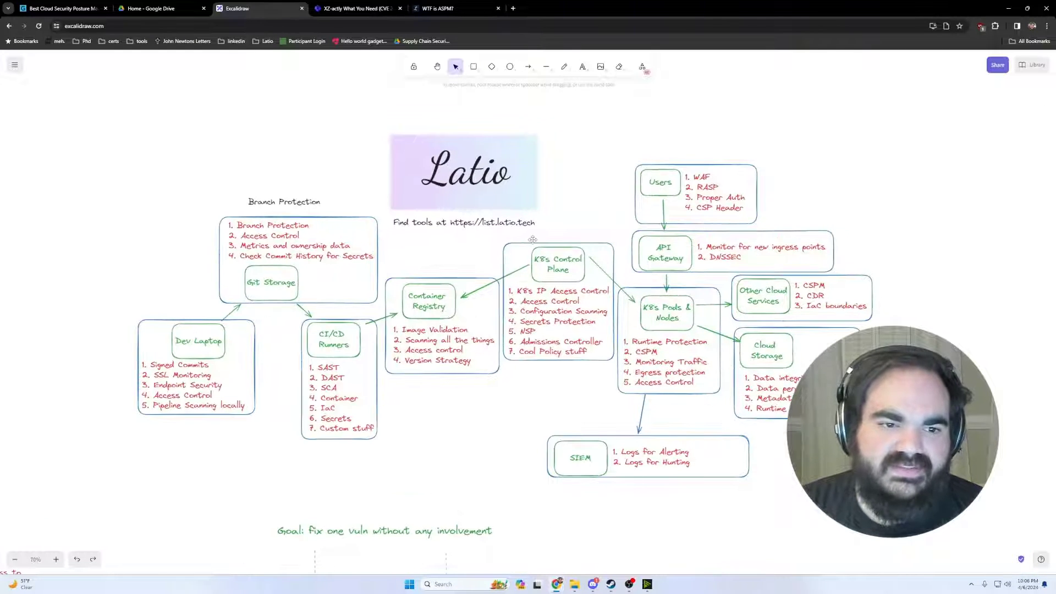
{"action": "scroll", "coordinate": [533, 239], "scroll_direction": "right", "scroll_amount": 4}
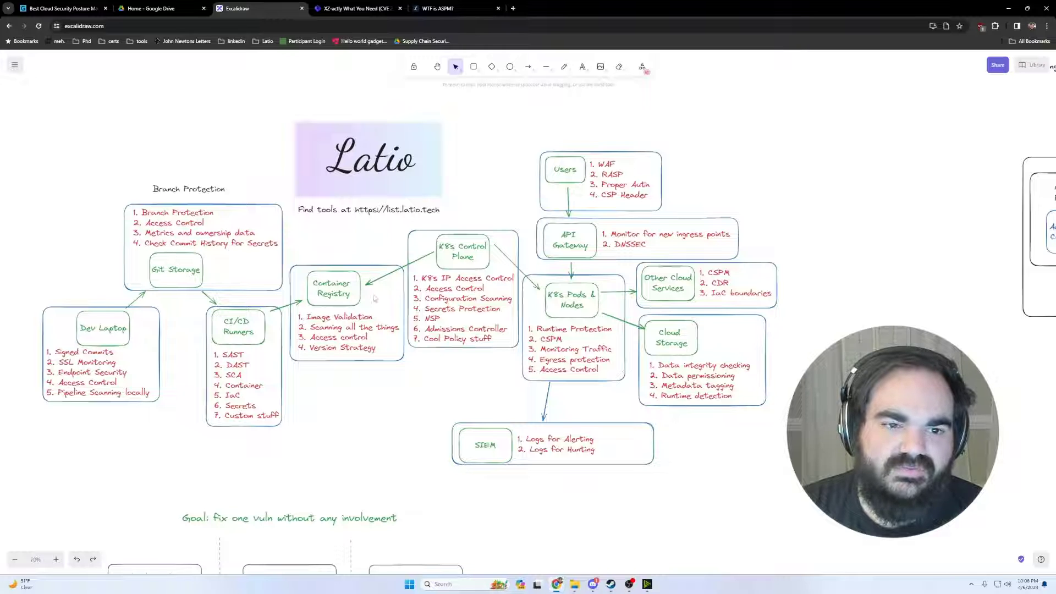
Step: Examine the security controls listed for each stage of the Latio diagram, from Dev Laptop through K8s Pods & Nodes to SIEM
{"action": "scroll", "coordinate": [330, 290], "scroll_direction": "left", "scroll_amount": 10}
{"action": "scroll", "coordinate": [365, 290], "scroll_direction": "up", "scroll_amount": 4}
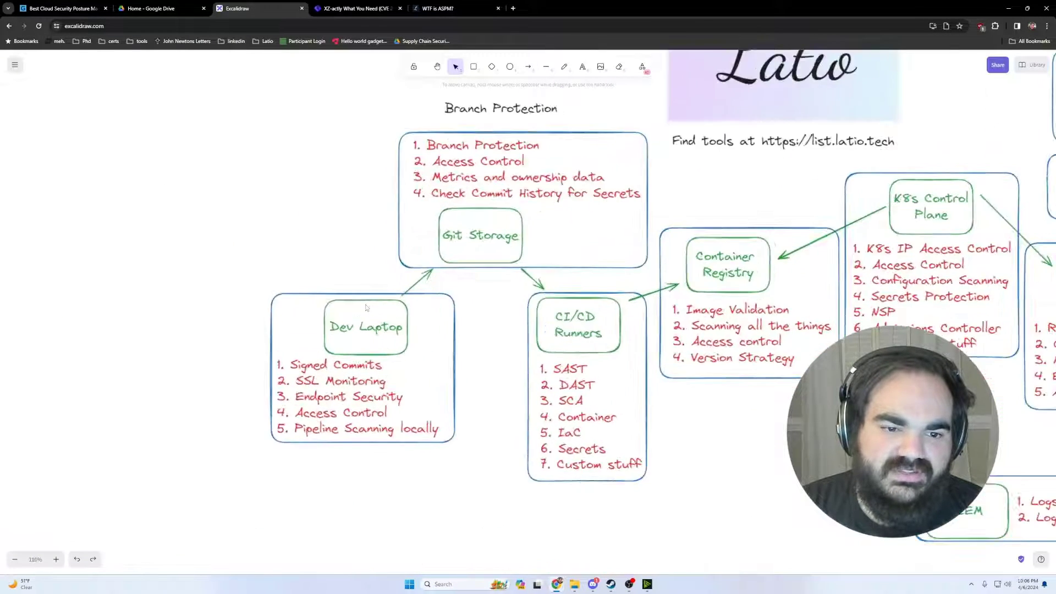
{"action": "left_click_drag", "start_coordinate": [466, 331], "coordinate": [345, 337]}
{"action": "scroll", "coordinate": [412, 318], "scroll_direction": "up", "scroll_amount": 1}
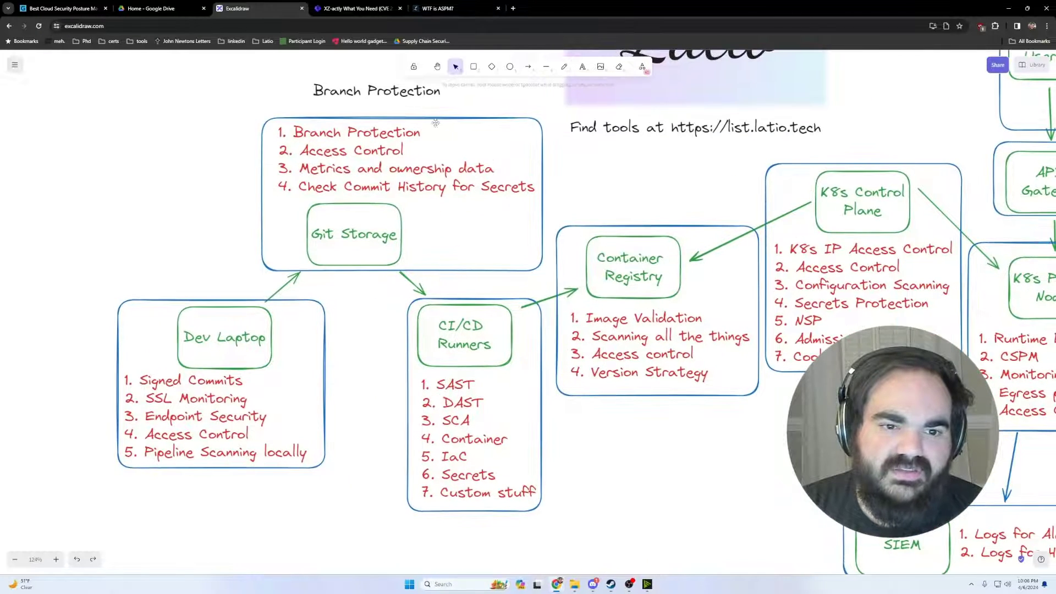
{"action": "scroll", "coordinate": [421, 160], "scroll_direction": "right", "scroll_amount": 5}
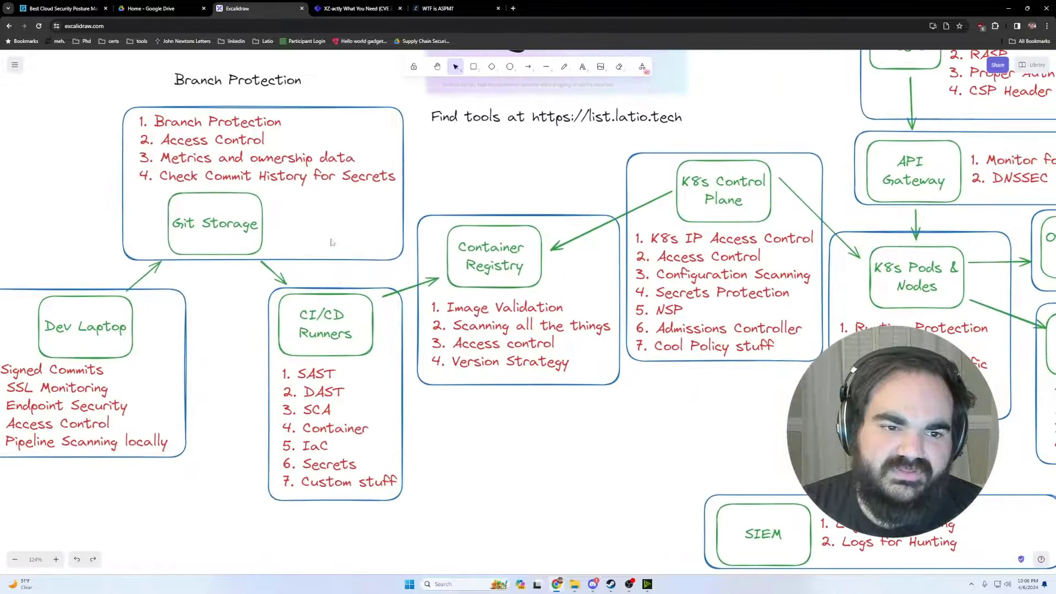
{"action": "scroll", "coordinate": [362, 347], "scroll_direction": "right", "scroll_amount": 6}
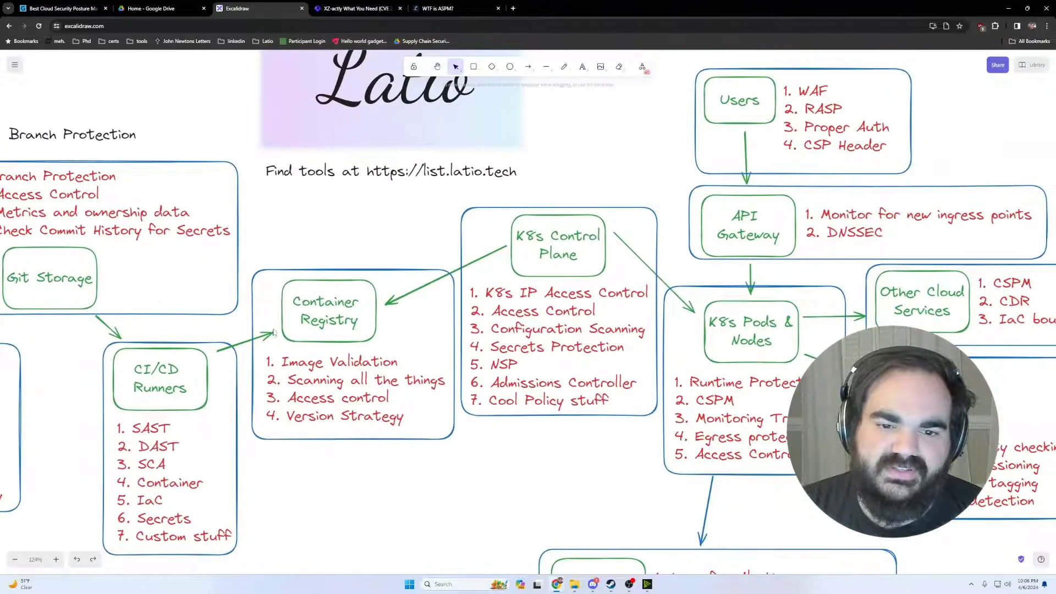
{"action": "scroll", "coordinate": [661, 281], "scroll_direction": "right", "scroll_amount": 3}
{"action": "scroll", "coordinate": [661, 280], "scroll_direction": "down", "scroll_amount": 2}
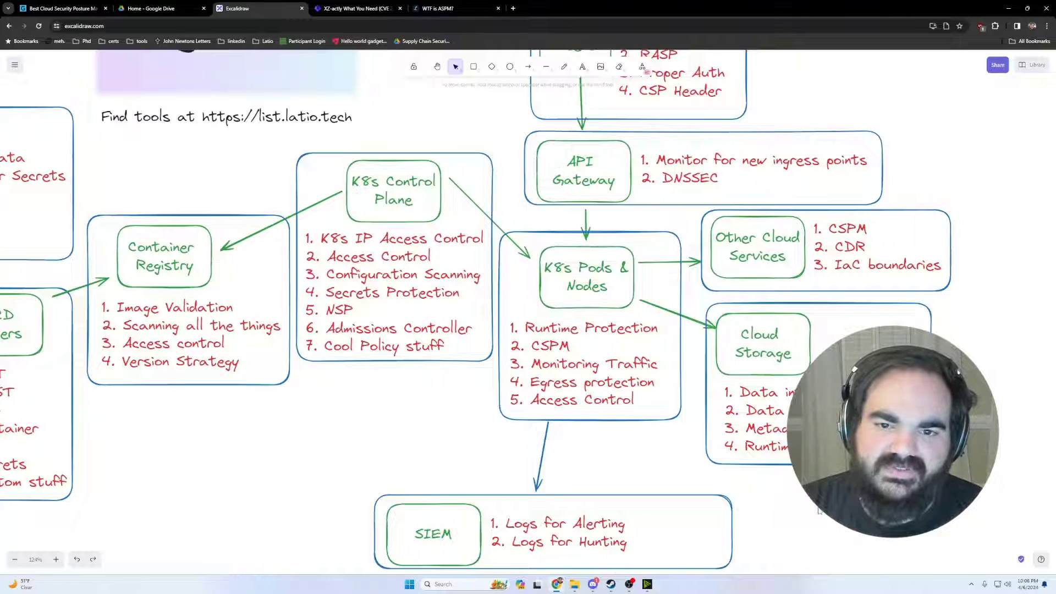
{"action": "scroll", "coordinate": [662, 425], "scroll_direction": "up", "scroll_amount": 4}
{"action": "scroll", "coordinate": [663, 425], "scroll_direction": "right", "scroll_amount": 3}
{"action": "scroll", "coordinate": [515, 340], "scroll_direction": "down", "scroll_amount": 3}
{"action": "scroll", "coordinate": [515, 340], "scroll_direction": "left", "scroll_amount": 5}
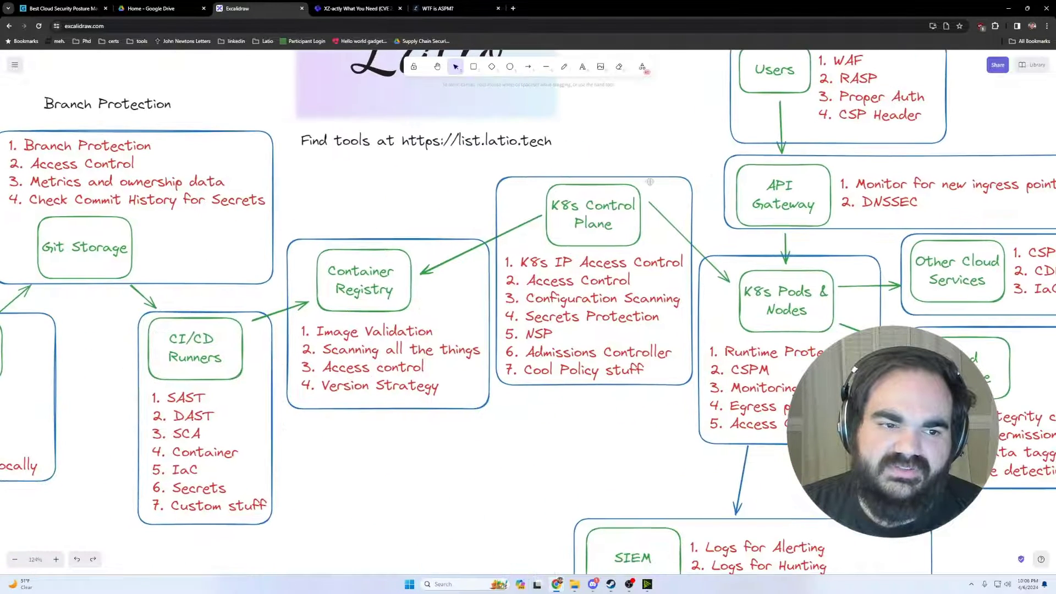
{"action": "scroll", "coordinate": [605, 196], "scroll_direction": "down", "scroll_amount": 3}
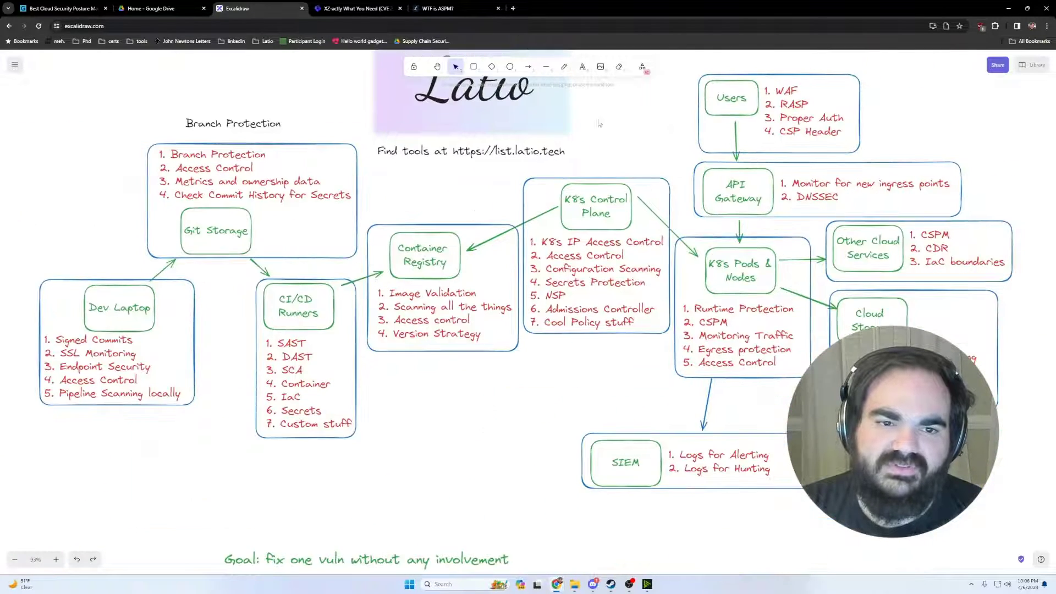
{"action": "scroll", "coordinate": [589, 177], "scroll_direction": "up", "scroll_amount": 2}
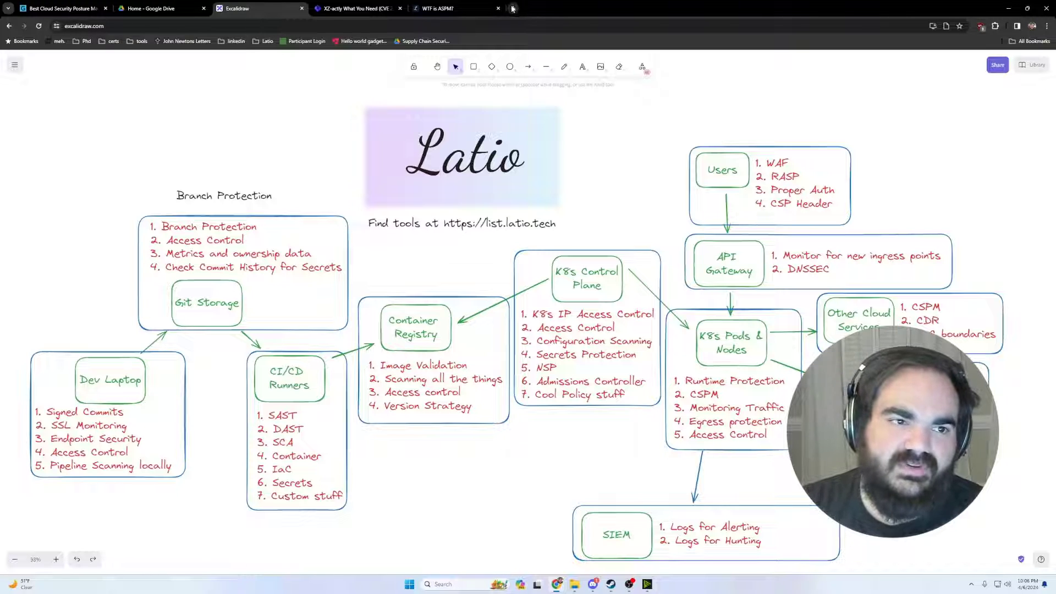
Step: Return to Gartner's Cloud-Native Application Protection Platforms page and expand its full category description
{"action": "left_click", "coordinate": [61, 9]}
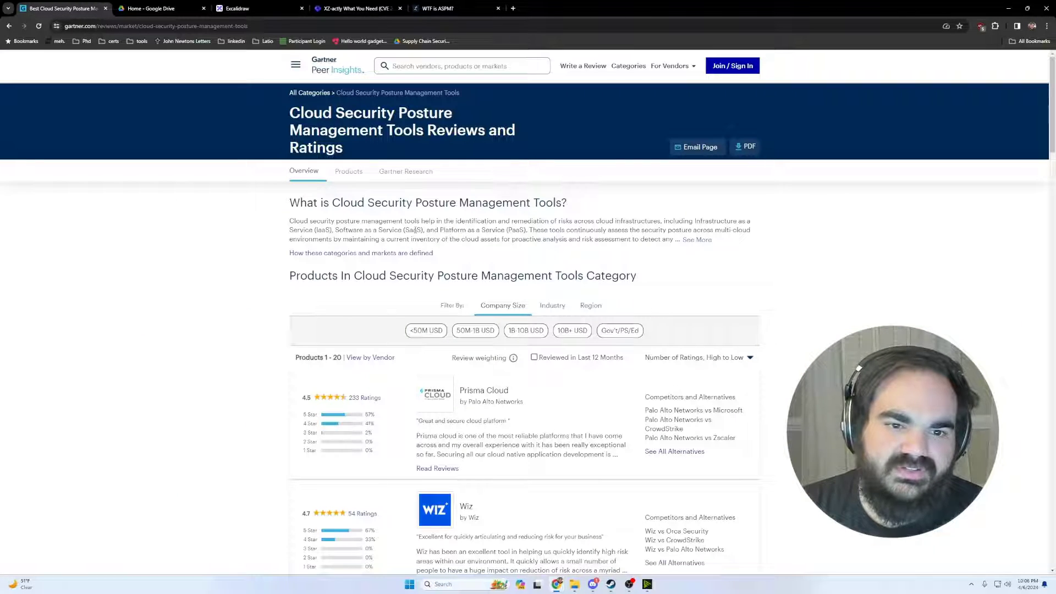
{"action": "key", "text": "alt+Left"}
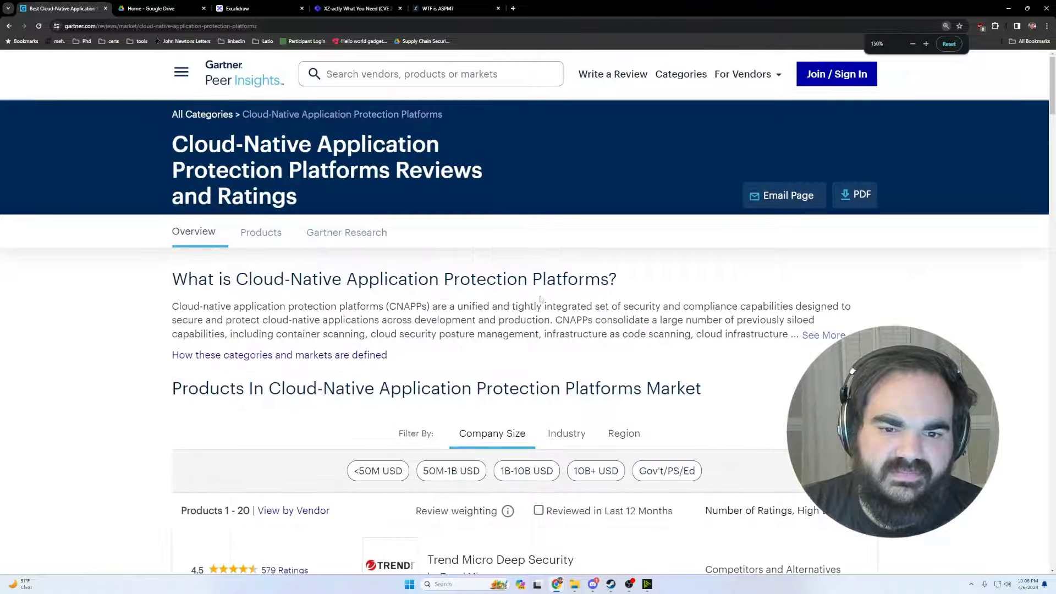
{"action": "left_click", "coordinate": [824, 335]}
{"action": "left_click_drag", "start_coordinate": [172, 319], "coordinate": [552, 320]}
{"action": "left_click", "coordinate": [691, 342]}
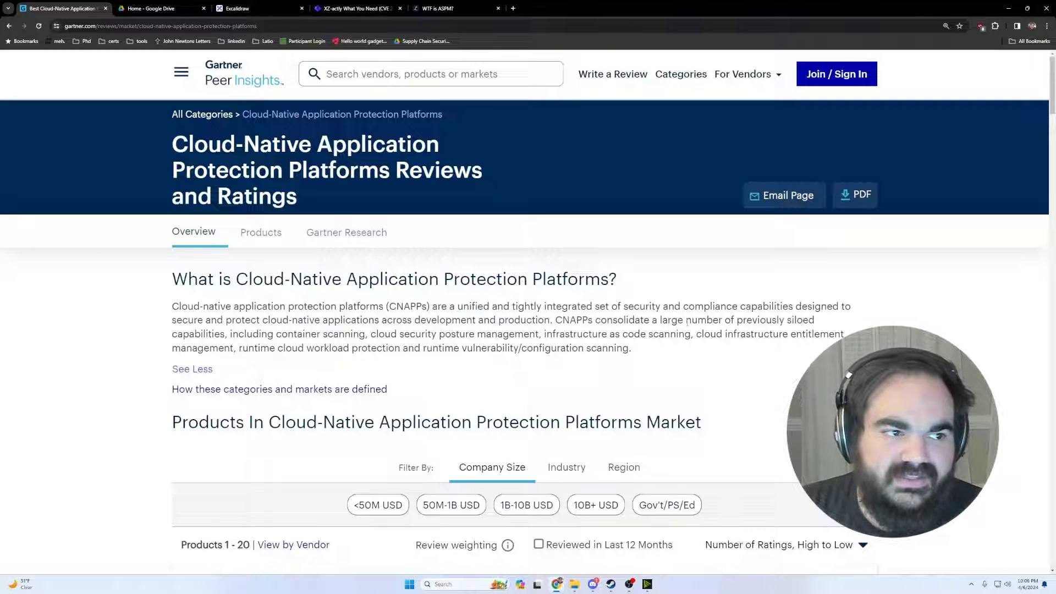
Step: Compare the tool types diagram in the ASPM article with the Latio pipeline diagram in Excalidraw
{"action": "left_click", "coordinate": [456, 6]}
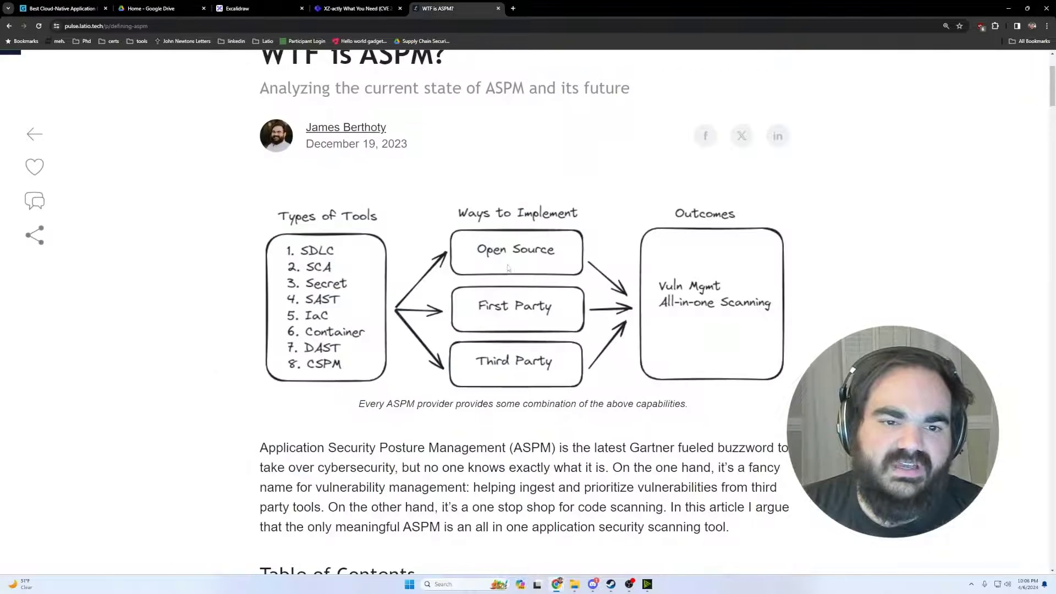
{"action": "key", "text": "ctrl+shift+Tab"}
{"action": "key", "text": "ctrl+shift+Tab"}
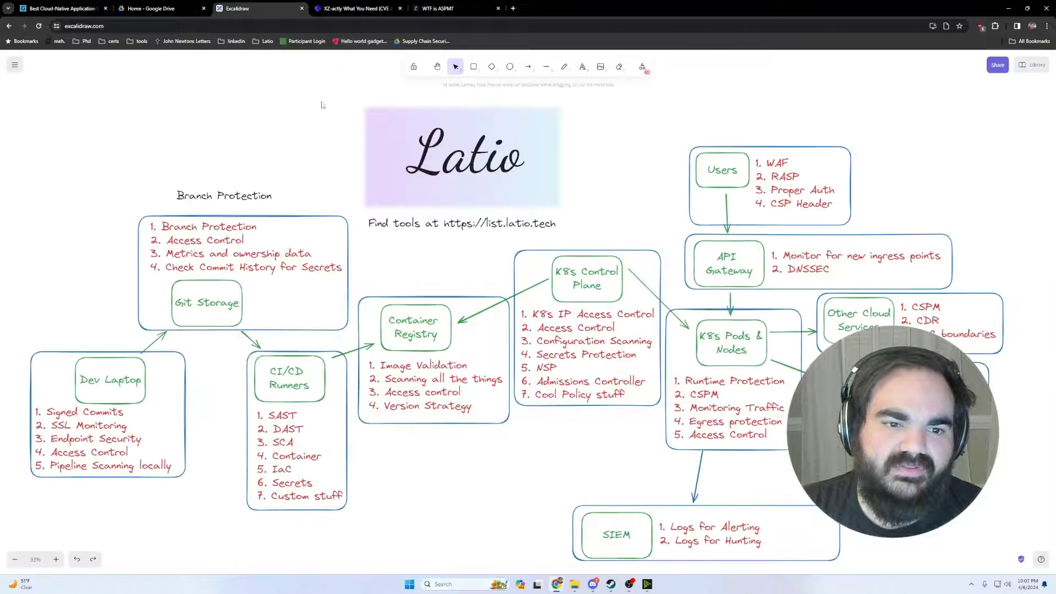
{"action": "scroll", "coordinate": [610, 349], "scroll_direction": "down", "scroll_amount": 5}
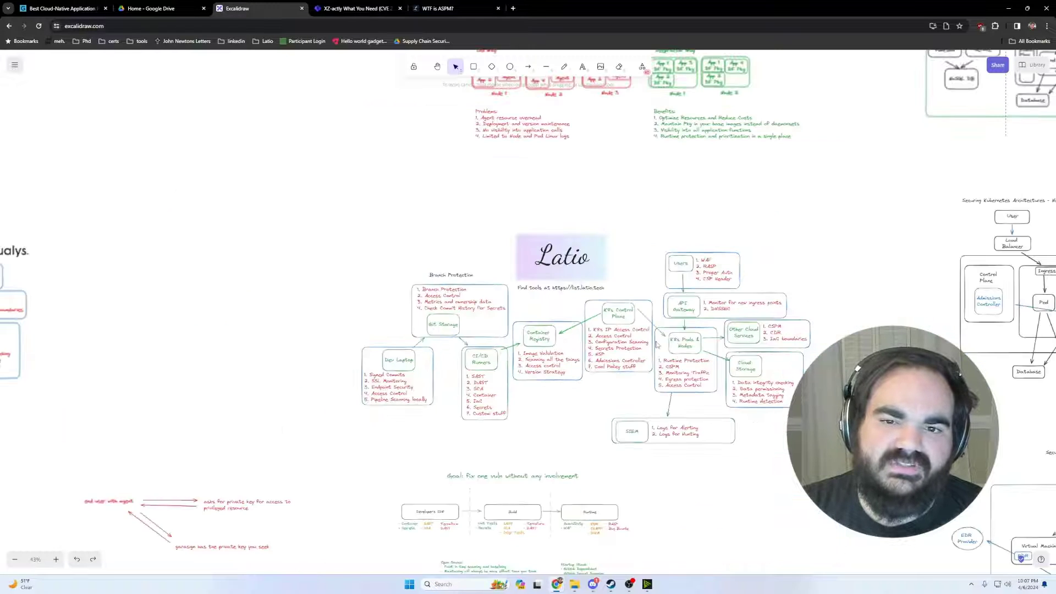
{"action": "scroll", "coordinate": [611, 349], "scroll_direction": "up", "scroll_amount": 3}
{"action": "key", "text": "ctrl+Tab"}
{"action": "key", "text": "ctrl+Tab"}
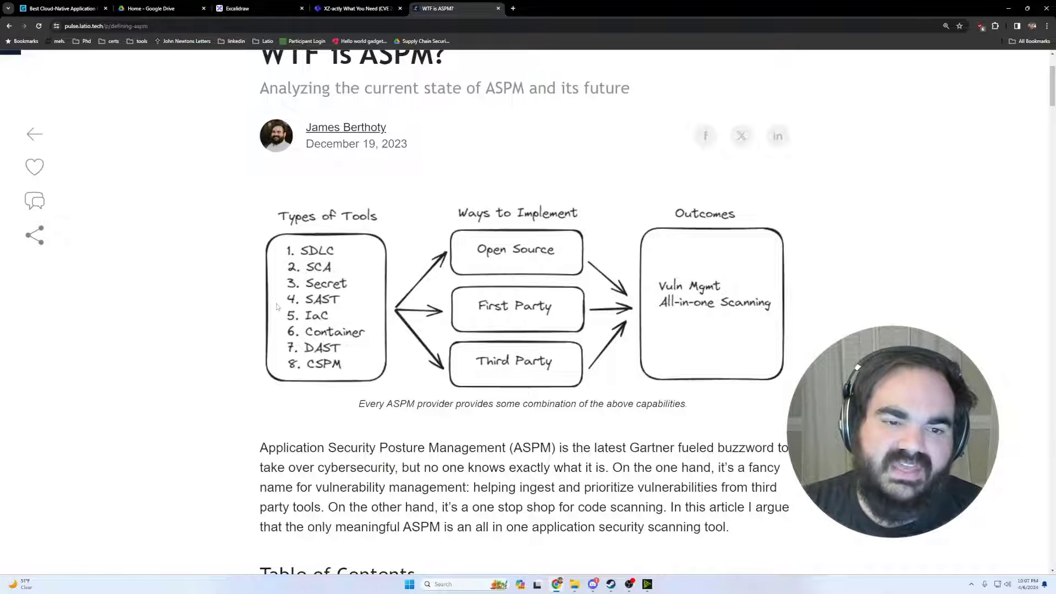
Step: Find the CNAPP v2 architecture diagram on the Excalidraw board and bring it into full view
{"action": "left_click", "coordinate": [242, 7]}
{"action": "left_click_drag", "start_coordinate": [615, 139], "coordinate": [303, 163]}
{"action": "left_click_drag", "start_coordinate": [859, 232], "coordinate": [329, 216]}
{"action": "scroll", "coordinate": [632, 220], "scroll_direction": "down", "scroll_amount": 2}
{"action": "left_click_drag", "start_coordinate": [830, 174], "coordinate": [306, 500]}
{"action": "left_click_drag", "start_coordinate": [762, 330], "coordinate": [181, 377]}
{"action": "left_click_drag", "start_coordinate": [881, 317], "coordinate": [789, 289]}
{"action": "scroll", "coordinate": [511, 275], "scroll_direction": "right", "scroll_amount": 2}
{"action": "scroll", "coordinate": [511, 275], "scroll_direction": "up", "scroll_amount": 1}
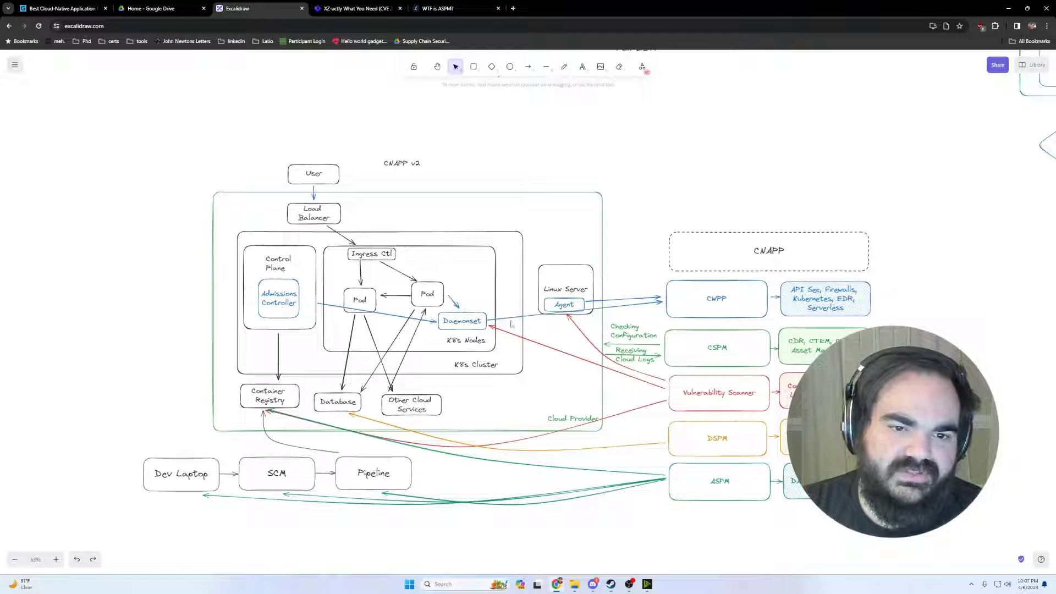
{"action": "scroll", "coordinate": [528, 346], "scroll_direction": "up", "scroll_amount": 1}
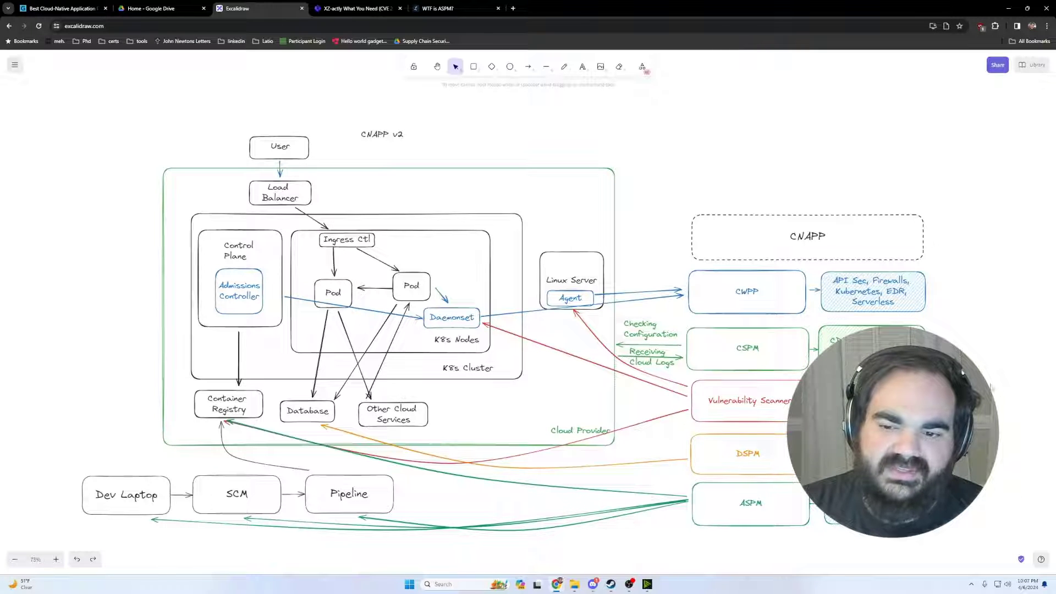
Step: Examine the CNAPP categories, highlighting the Vulnerability Scanner, DSPM and ASPM rows together and the CSPM box on its own
{"action": "left_click_drag", "start_coordinate": [819, 373], "coordinate": [655, 542]}
{"action": "left_click_drag", "start_coordinate": [886, 406], "coordinate": [500, 359]}
{"action": "scroll", "coordinate": [501, 358], "scroll_direction": "up", "scroll_amount": 8}
{"action": "scroll", "coordinate": [490, 359], "scroll_direction": "down", "scroll_amount": 4}
{"action": "left_click_drag", "start_coordinate": [410, 287], "coordinate": [483, 294]}
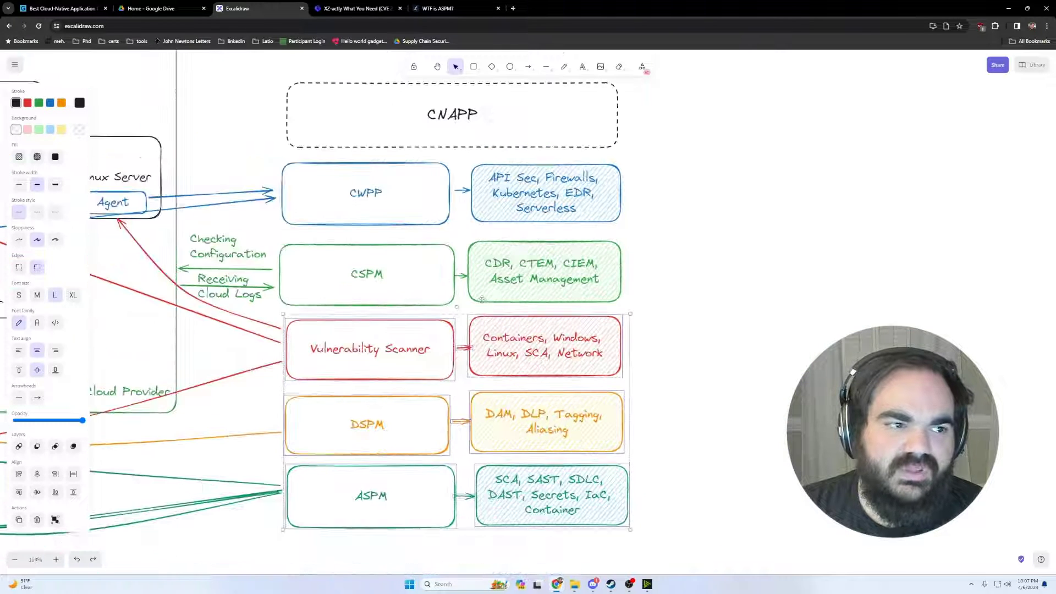
{"action": "left_click", "coordinate": [727, 196]}
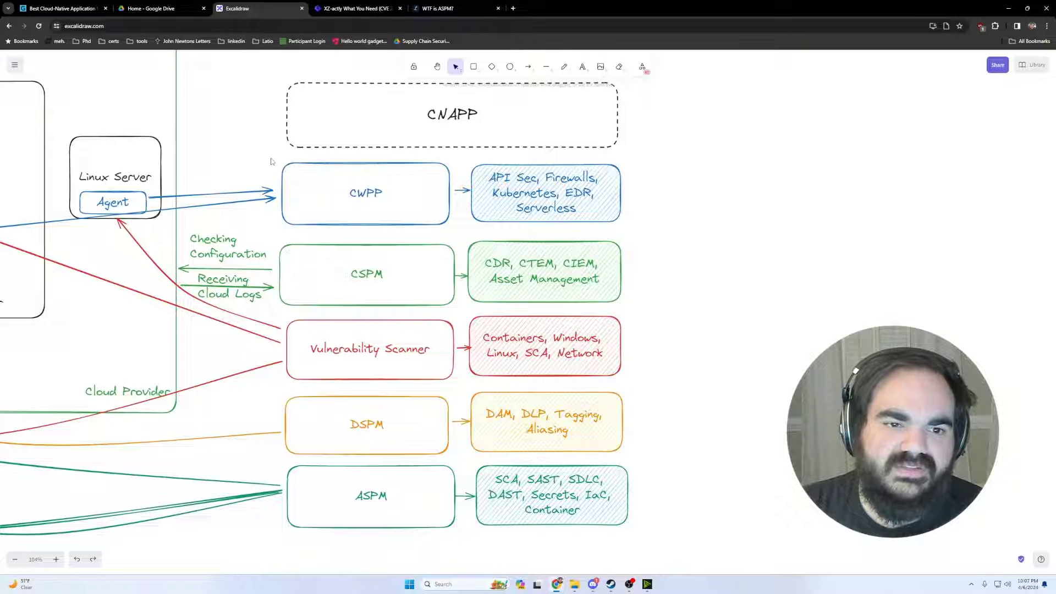
{"action": "left_click", "coordinate": [366, 272]}
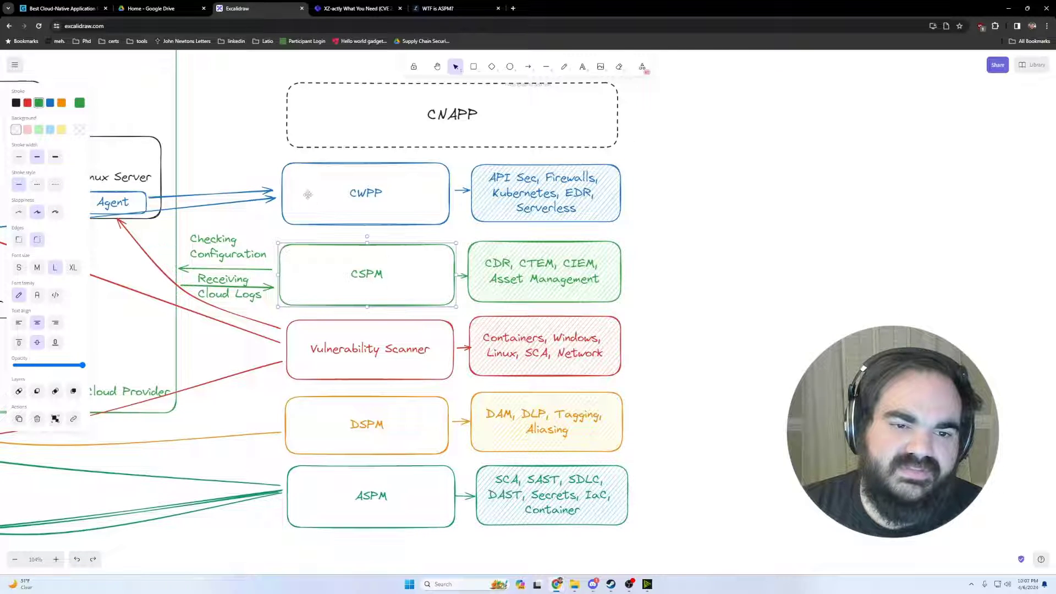
{"action": "left_click", "coordinate": [345, 235]}
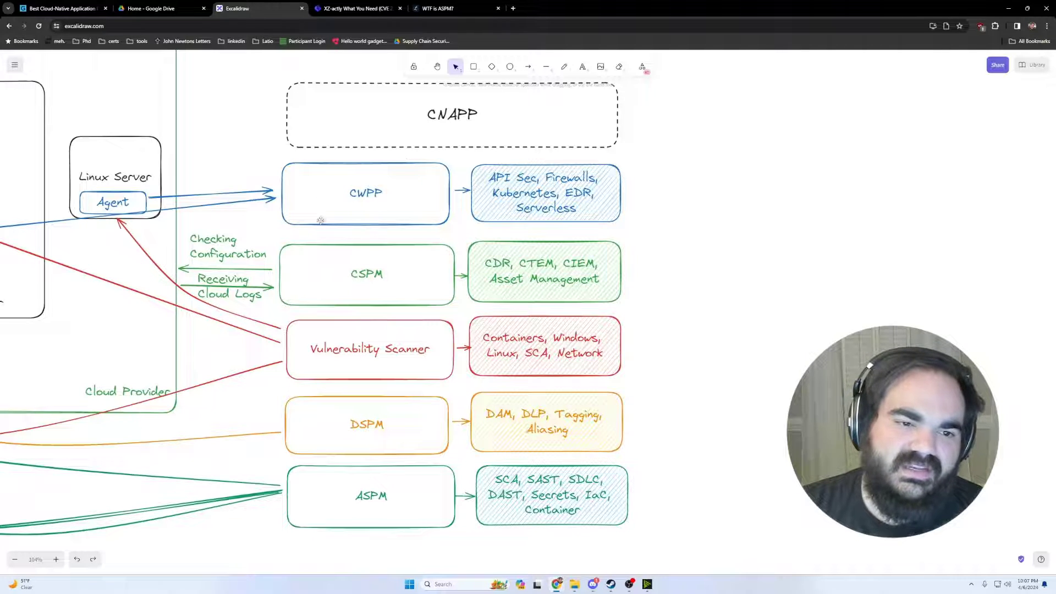
Step: Trace the CWPP connections back to the Linux Server agent, the Daemonset and the Admissions Controller
{"action": "left_click_drag", "start_coordinate": [263, 225], "coordinate": [597, 253]}
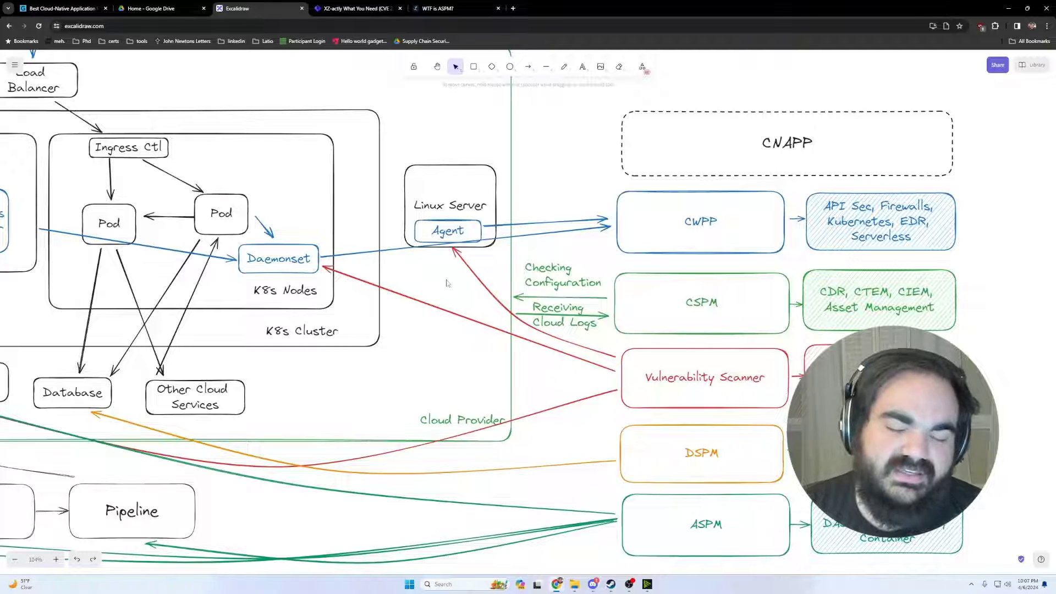
{"action": "scroll", "coordinate": [536, 250], "scroll_direction": "up", "scroll_amount": 1}
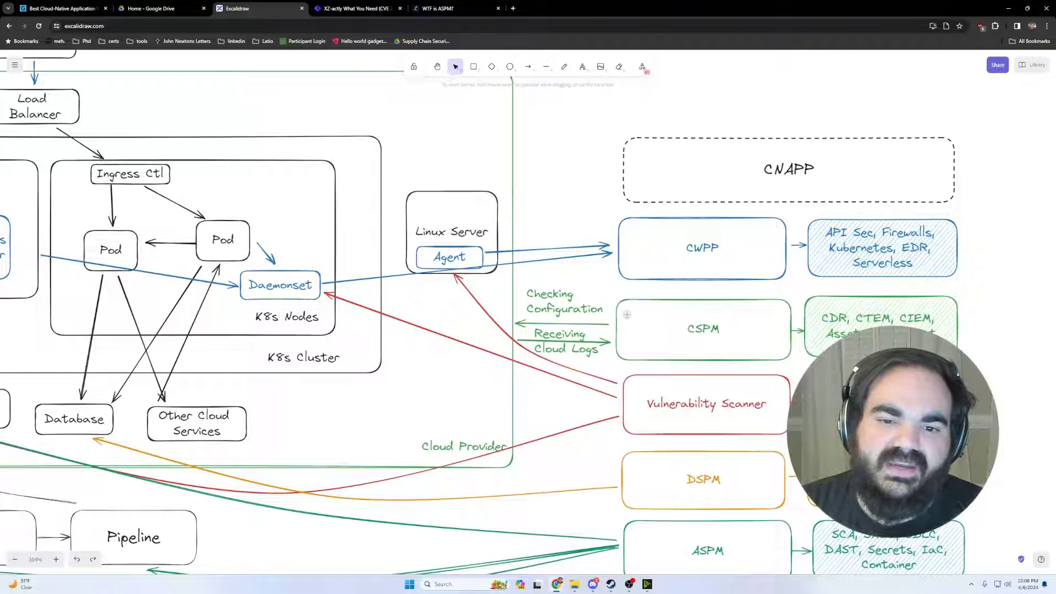
{"action": "left_click_drag", "start_coordinate": [334, 251], "coordinate": [430, 273]}
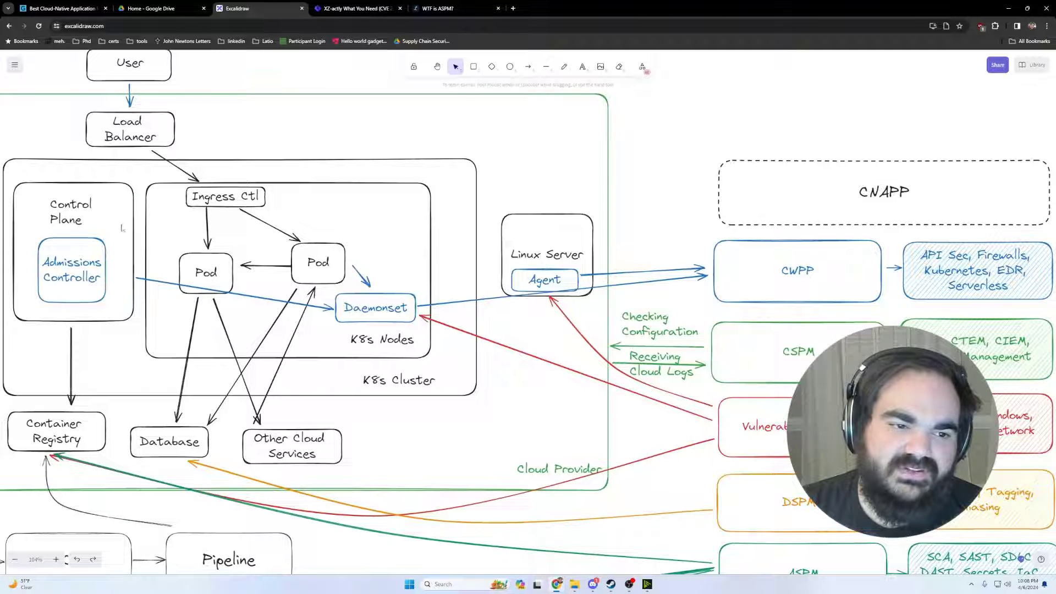
Step: Read the capability lists attached to the CWPP, CSPM, Vulnerability Scanner, DSPM and ASPM boxes up close
{"action": "left_click_drag", "start_coordinate": [793, 272], "coordinate": [536, 256]}
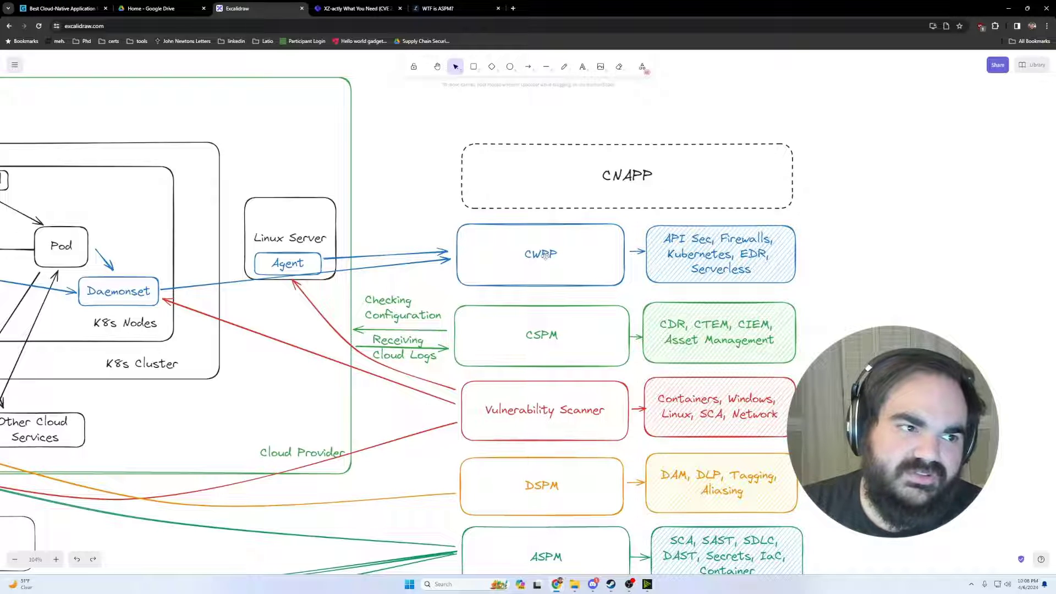
{"action": "left_click_drag", "start_coordinate": [545, 256], "coordinate": [520, 250]}
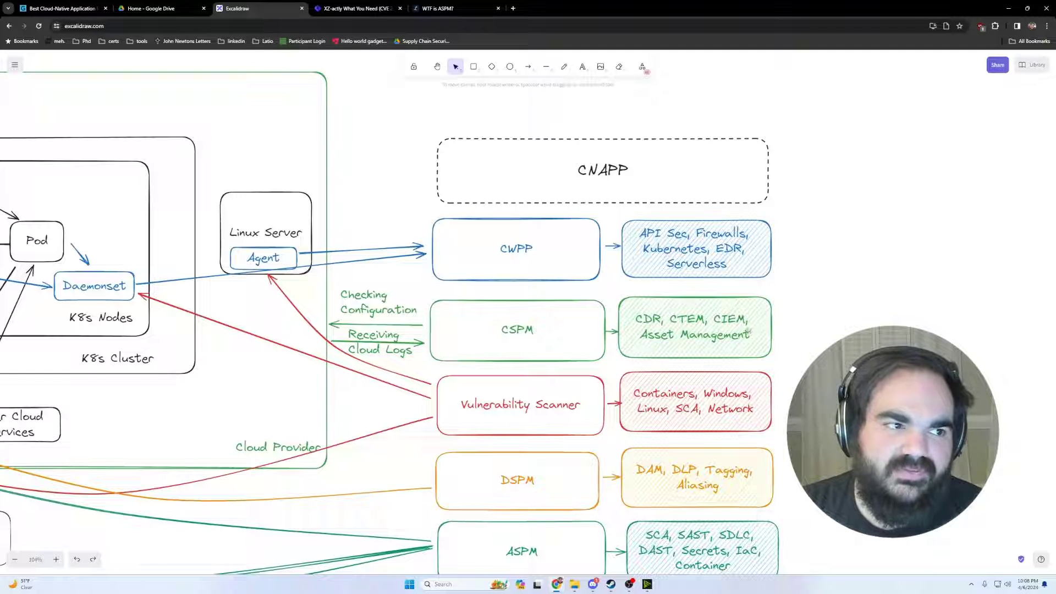
{"action": "left_click_drag", "start_coordinate": [817, 316], "coordinate": [608, 248]}
{"action": "scroll", "coordinate": [629, 380], "scroll_direction": "up", "scroll_amount": 2}
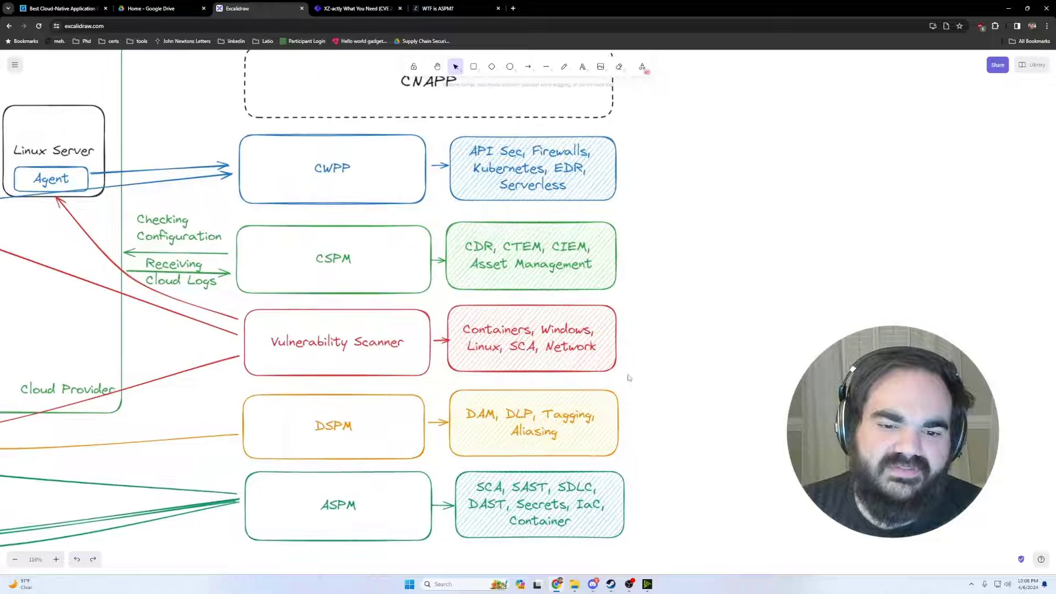
{"action": "scroll", "coordinate": [629, 378], "scroll_direction": "up", "scroll_amount": 2}
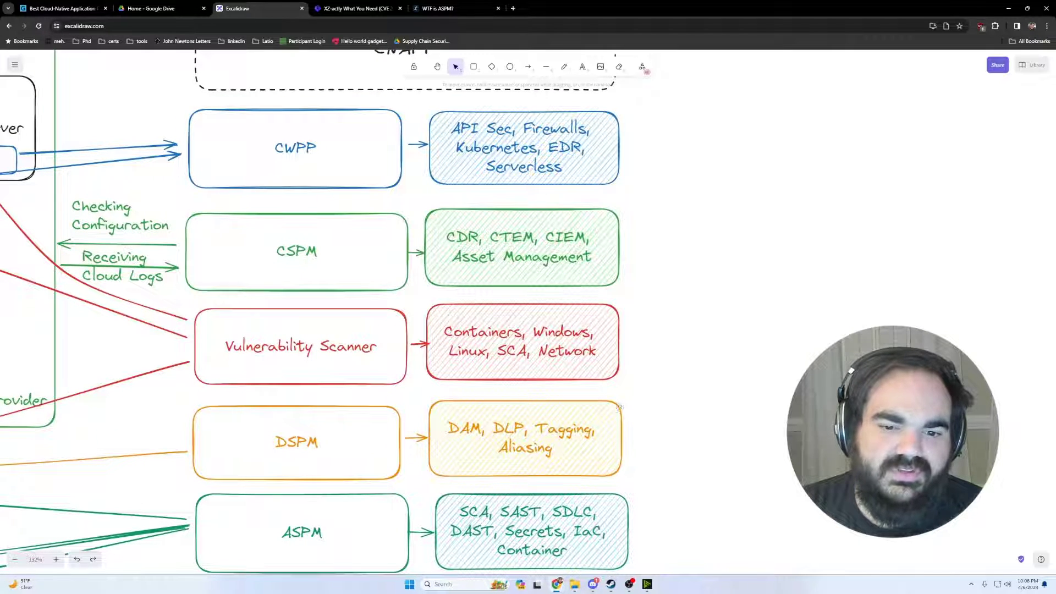
Step: Highlight the Windows, Linux and Network entries in the Vulnerability Scanner capability box while reading through its list
{"action": "double_click", "coordinate": [546, 328]}
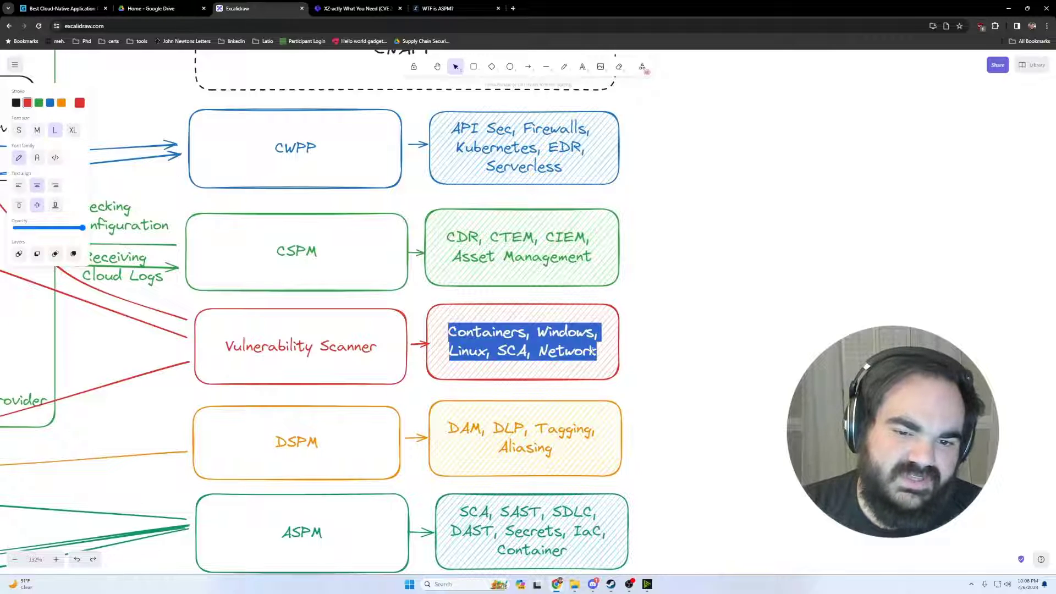
{"action": "double_click", "coordinate": [566, 332]}
{"action": "double_click", "coordinate": [468, 351]}
{"action": "double_click", "coordinate": [572, 351]}
{"action": "left_click", "coordinate": [710, 361]}
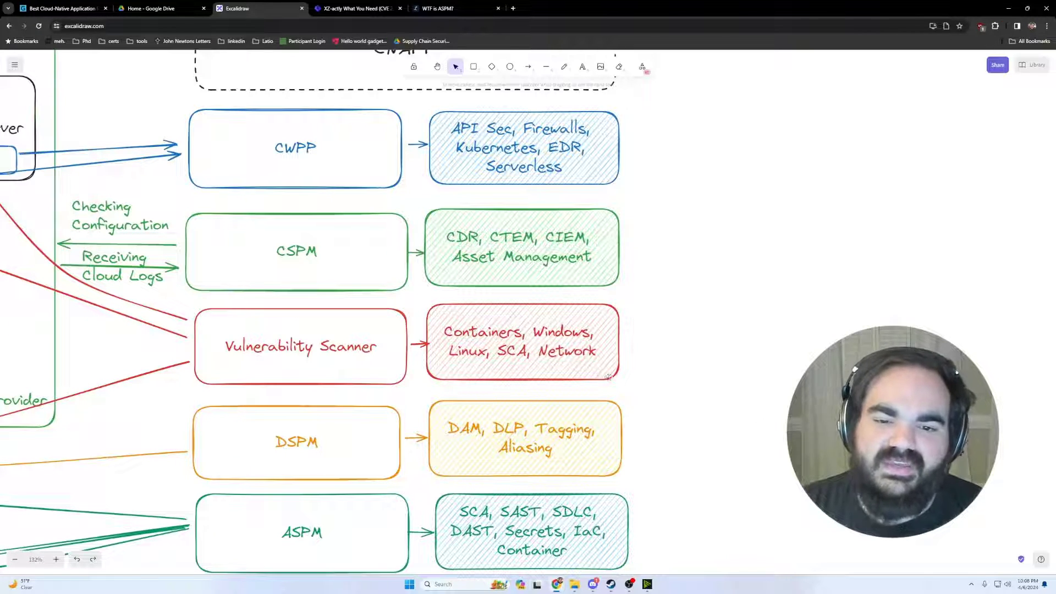
{"action": "double_click", "coordinate": [578, 352]}
{"action": "double_click", "coordinate": [572, 351]}
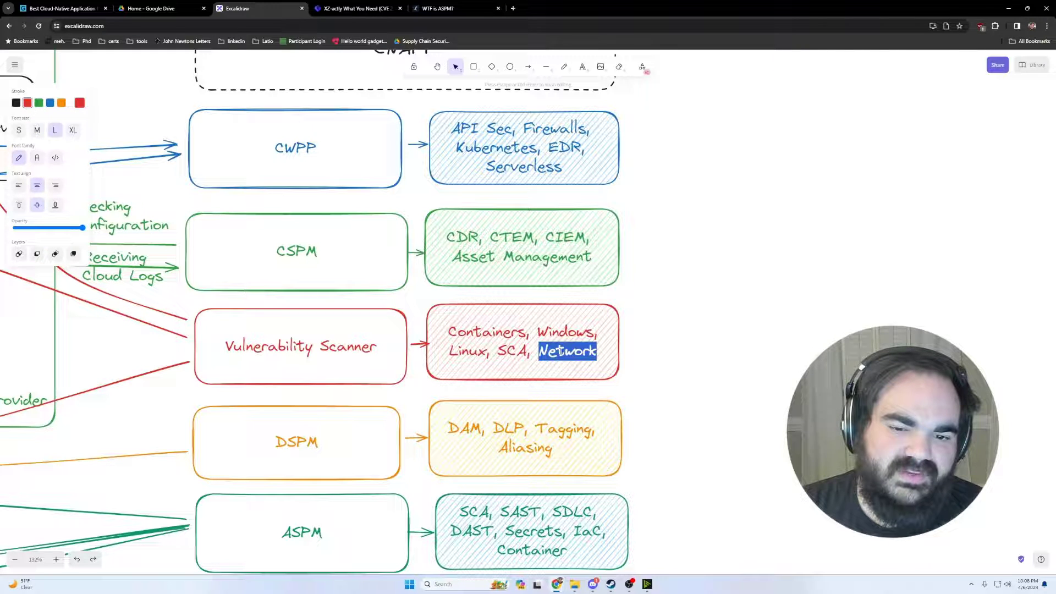
{"action": "left_click", "coordinate": [658, 325]}
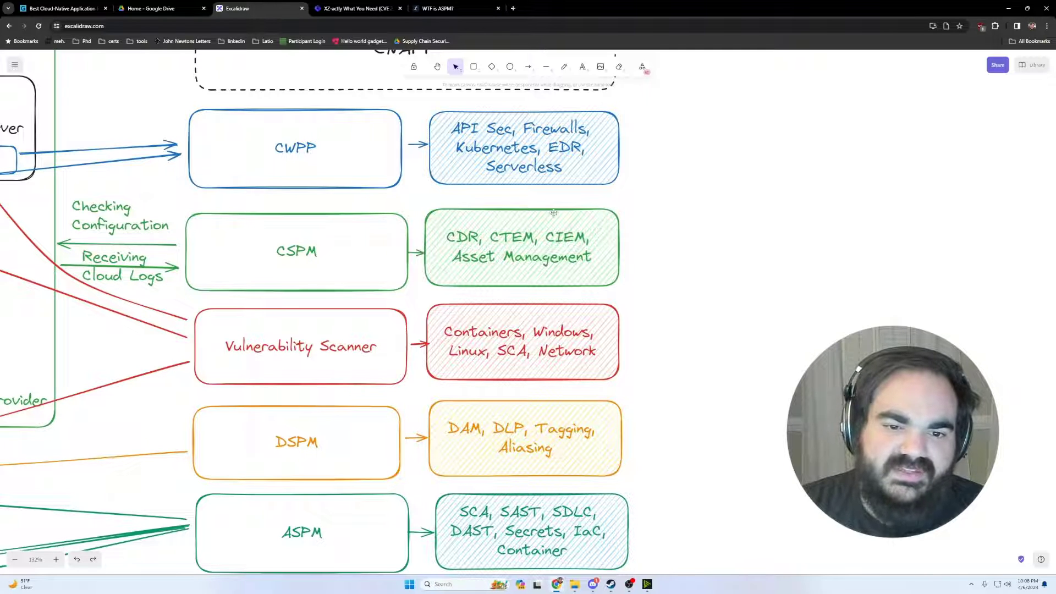
Step: Highlight the CTEM, CIEM, CDR and Asset Management entries one after another in the CSPM capability box
{"action": "double_click", "coordinate": [501, 240]}
{"action": "double_click", "coordinate": [516, 238]}
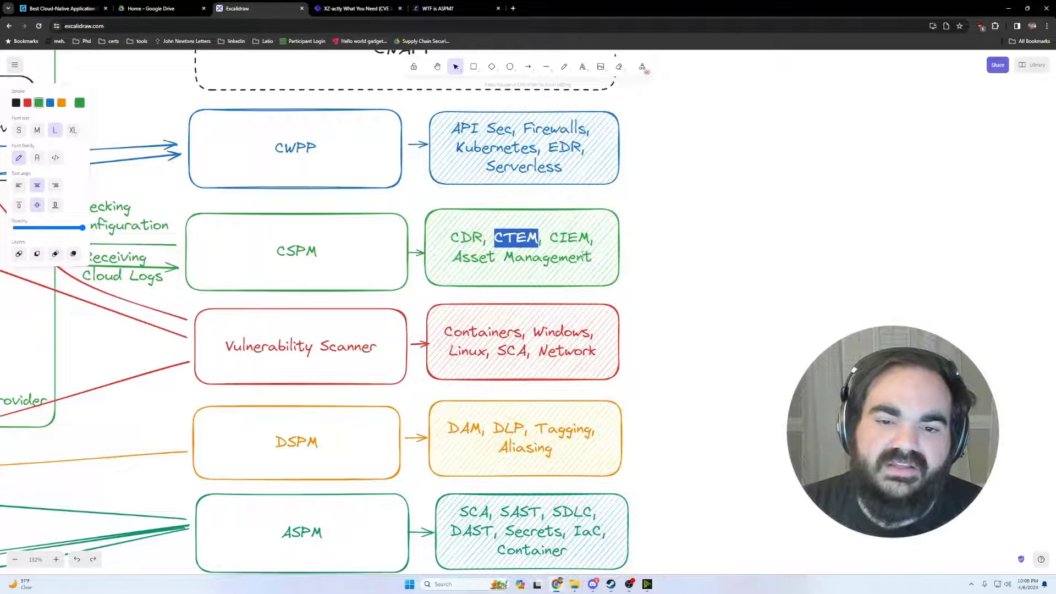
{"action": "double_click", "coordinate": [562, 238]}
{"action": "double_click", "coordinate": [465, 237]}
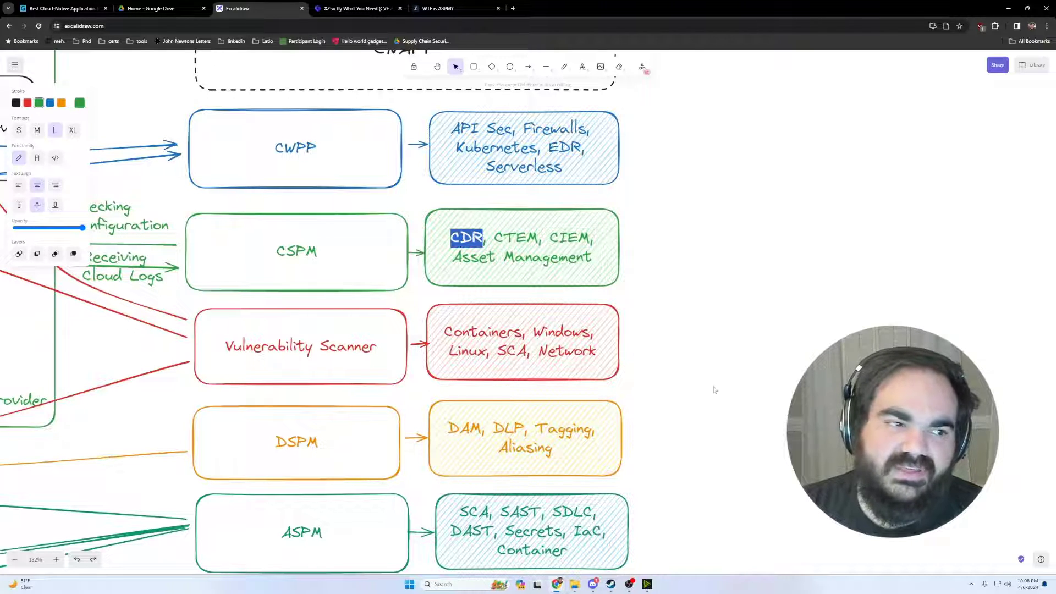
{"action": "double_click", "coordinate": [473, 257]}
{"action": "left_click", "coordinate": [746, 270]}
Step: Highlight Kubernetes, EDR and API Sec in the CWPP capability box, and its whole list at once
{"action": "left_click", "coordinate": [436, 120]}
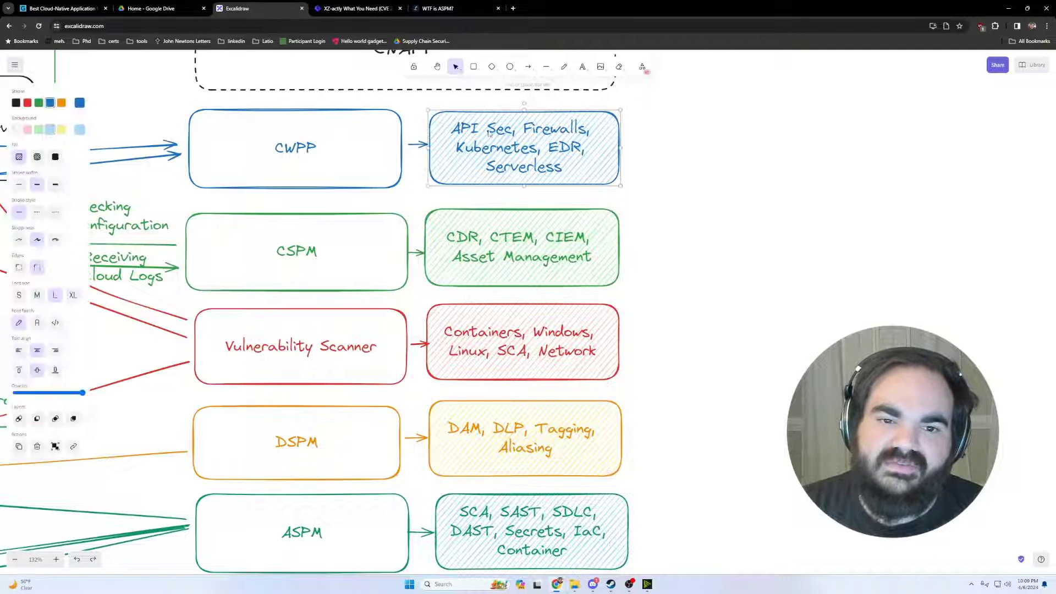
{"action": "double_click", "coordinate": [436, 120]}
{"action": "double_click", "coordinate": [499, 148]}
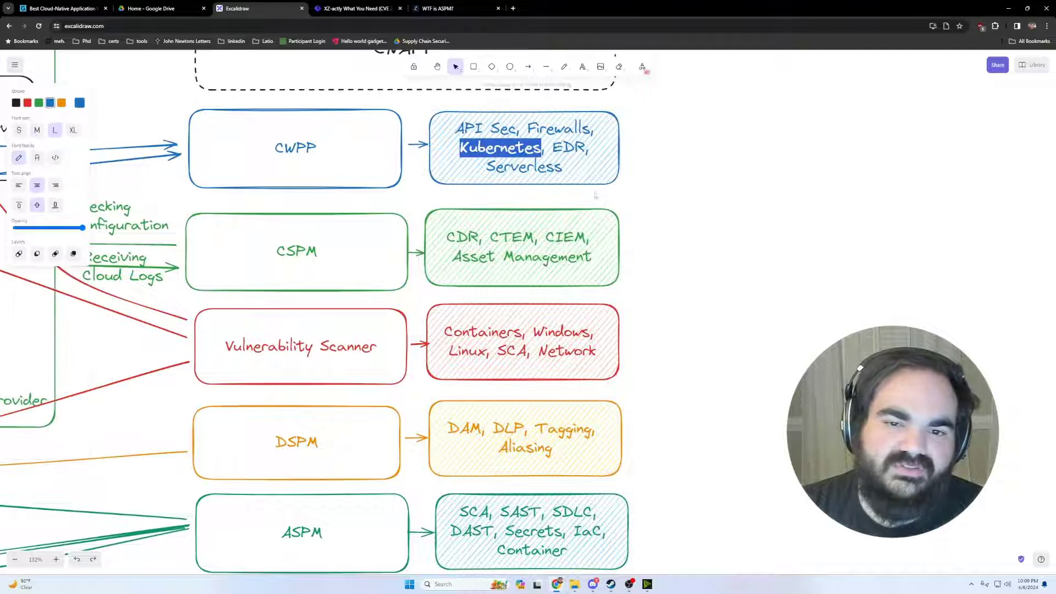
{"action": "double_click", "coordinate": [568, 147]}
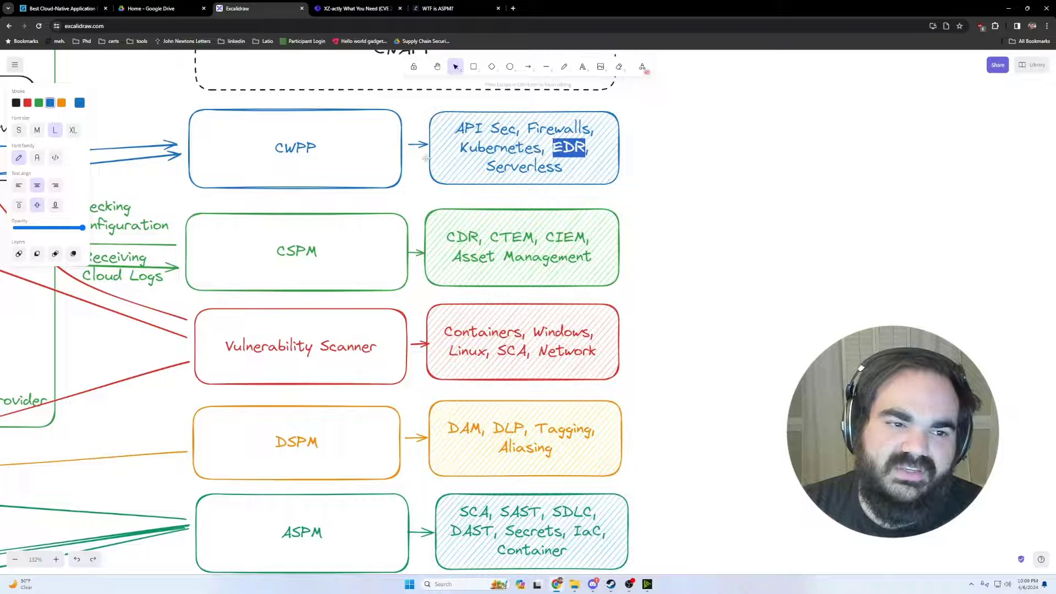
{"action": "left_click", "coordinate": [631, 173]}
{"action": "left_click", "coordinate": [543, 165]}
{"action": "double_click", "coordinate": [542, 165]}
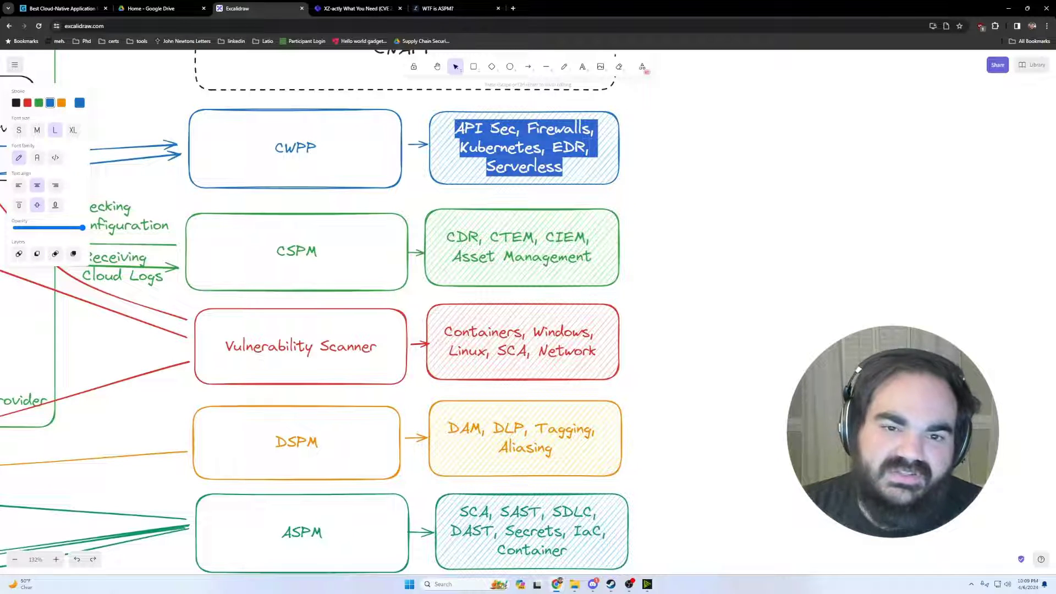
{"action": "double_click", "coordinate": [492, 128]}
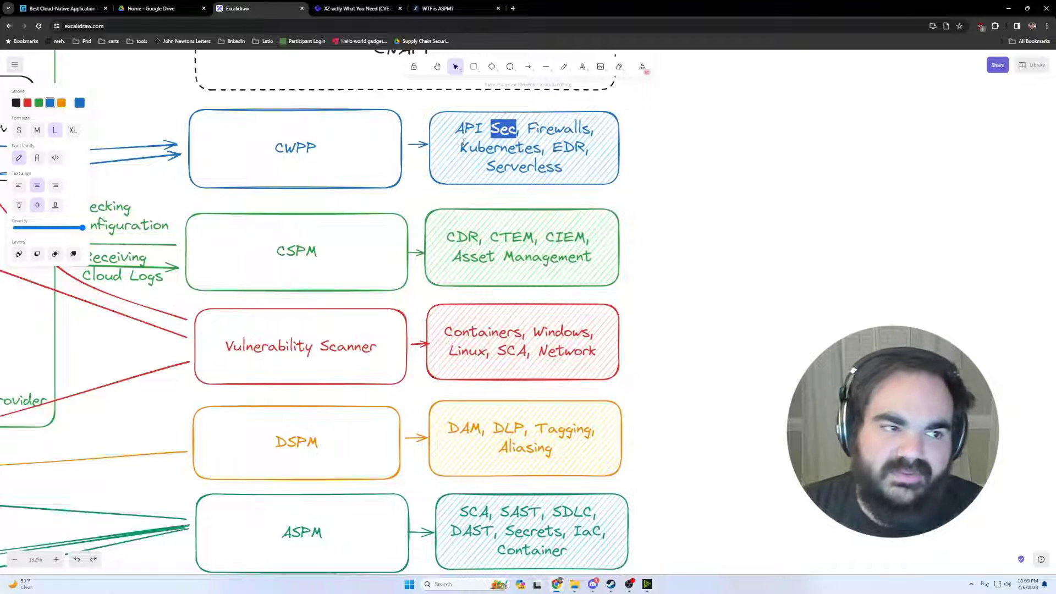
{"action": "left_click", "coordinate": [452, 208]}
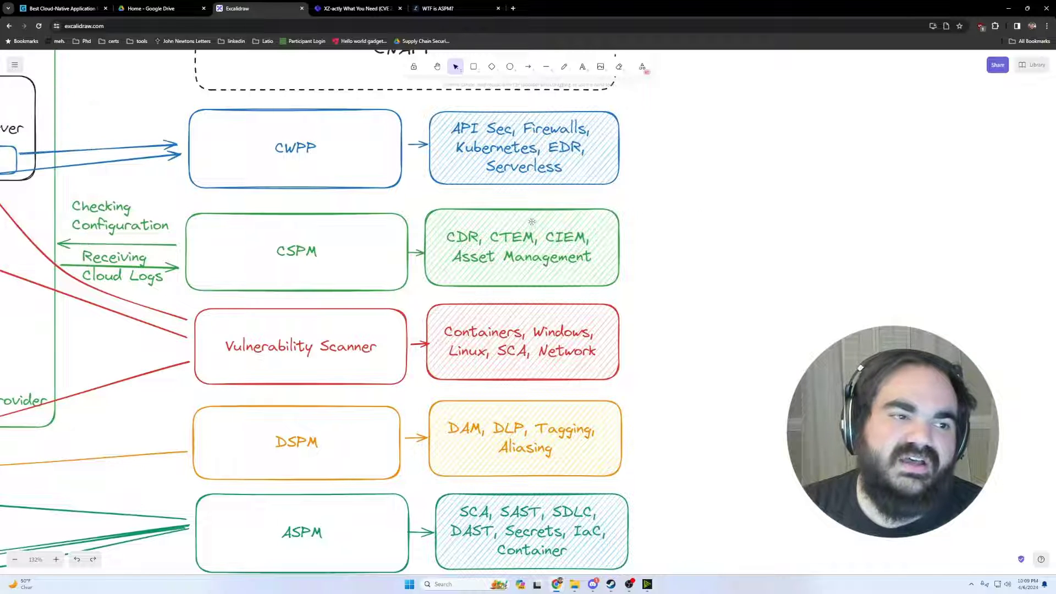
Step: Examine how the CNAPP categories connect to the Kubernetes cluster, Linux Server, Cloud Provider, SCM and Pipeline
{"action": "scroll", "coordinate": [463, 226], "scroll_direction": "left", "scroll_amount": 1}
{"action": "scroll", "coordinate": [463, 227], "scroll_direction": "left", "scroll_amount": 2}
{"action": "scroll", "coordinate": [388, 228], "scroll_direction": "down", "scroll_amount": 3}
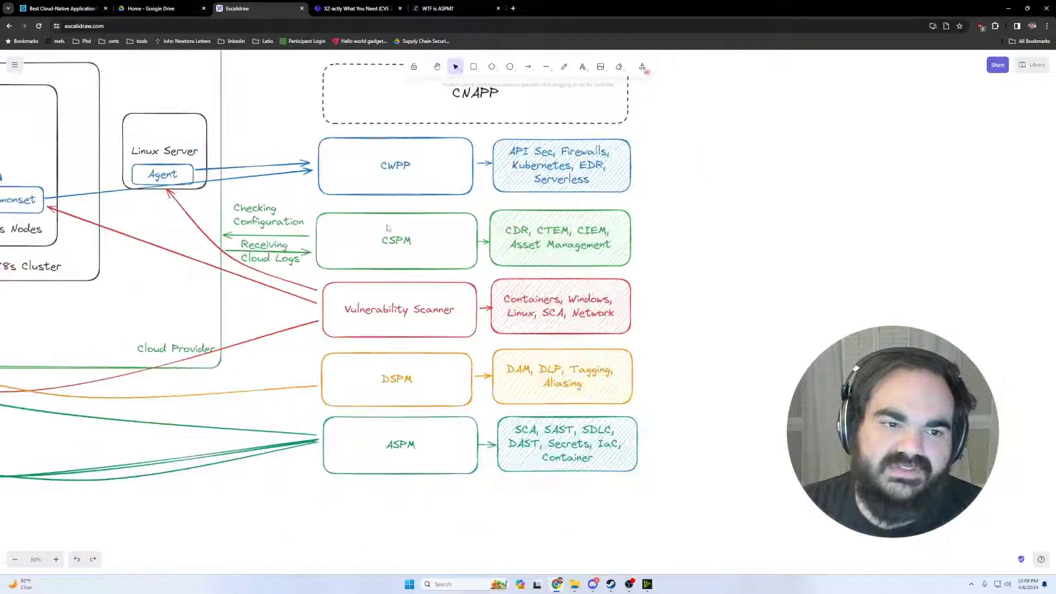
{"action": "scroll", "coordinate": [641, 277], "scroll_direction": "left", "scroll_amount": 5}
{"action": "scroll", "coordinate": [704, 285], "scroll_direction": "down", "scroll_amount": 1}
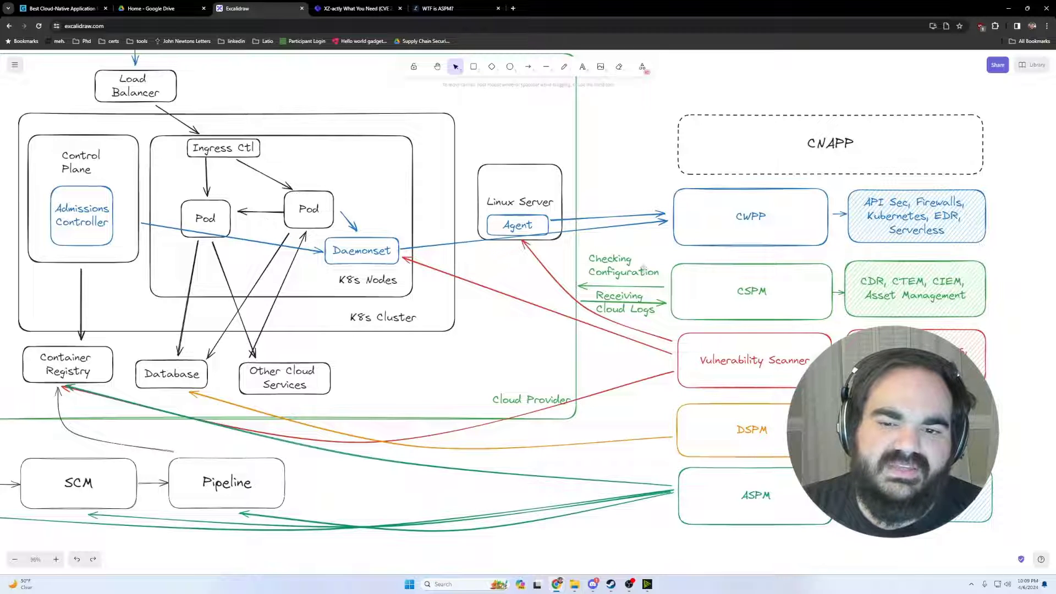
{"action": "left_click_drag", "start_coordinate": [695, 334], "coordinate": [762, 290]}
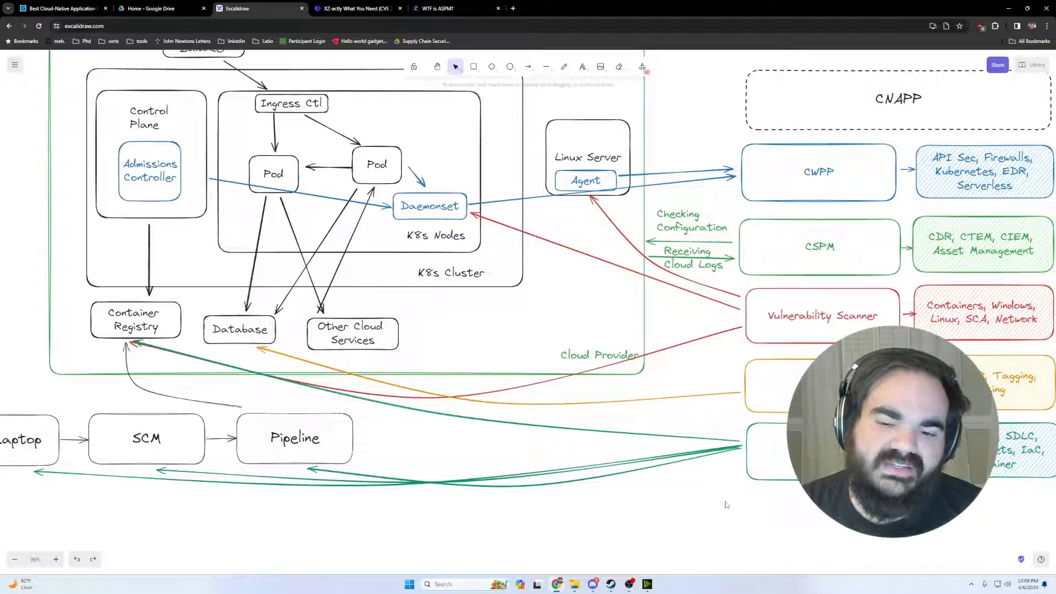
Step: Highlight the CNAPP box together with all five categories and their capability boxes, then clear the selection
{"action": "scroll", "coordinate": [693, 400], "scroll_direction": "right", "scroll_amount": 5}
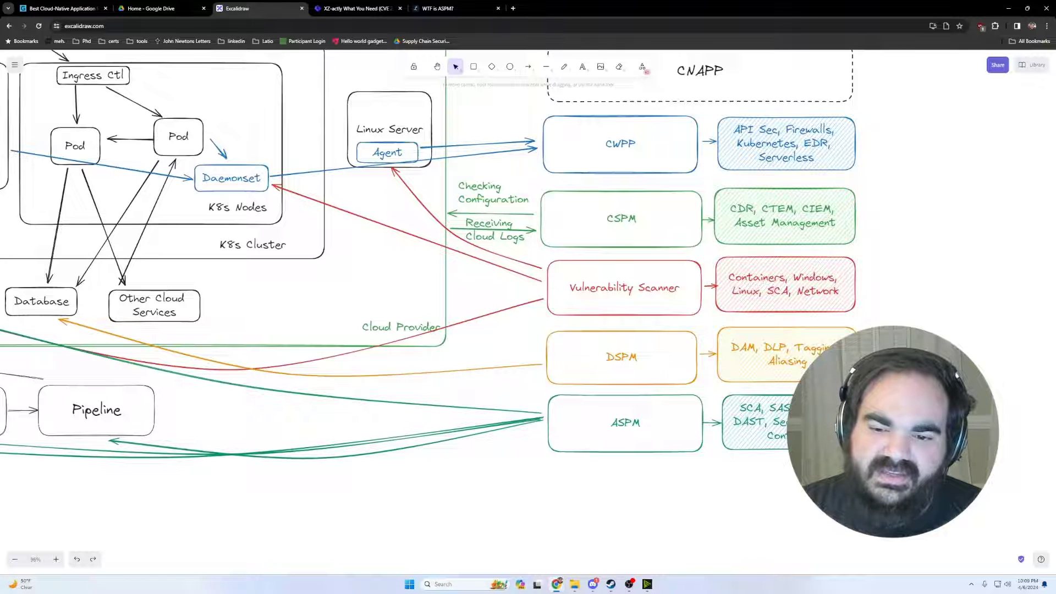
{"action": "left_click_drag", "start_coordinate": [594, 446], "coordinate": [643, 482]}
{"action": "left_click_drag", "start_coordinate": [814, 368], "coordinate": [539, 400]}
{"action": "left_click_drag", "start_coordinate": [291, 97], "coordinate": [791, 563]}
{"action": "left_click", "coordinate": [783, 452]}
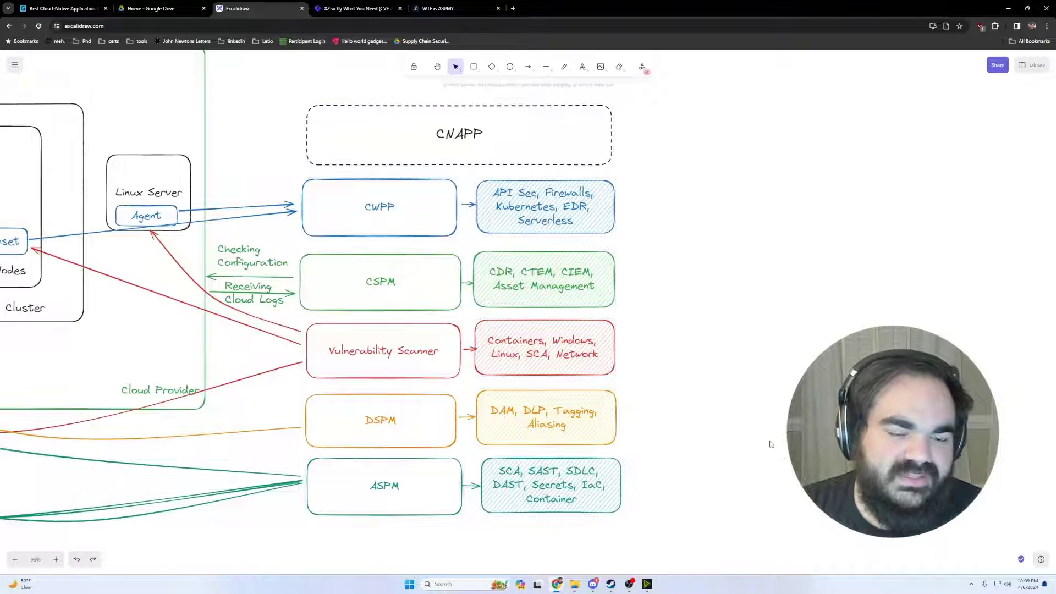
Step: Nudge the Wiz logo slightly to the right on the CNAPP Value Trade-Off chart and leave it deselected
{"action": "scroll", "coordinate": [711, 380], "scroll_direction": "down", "scroll_amount": 2}
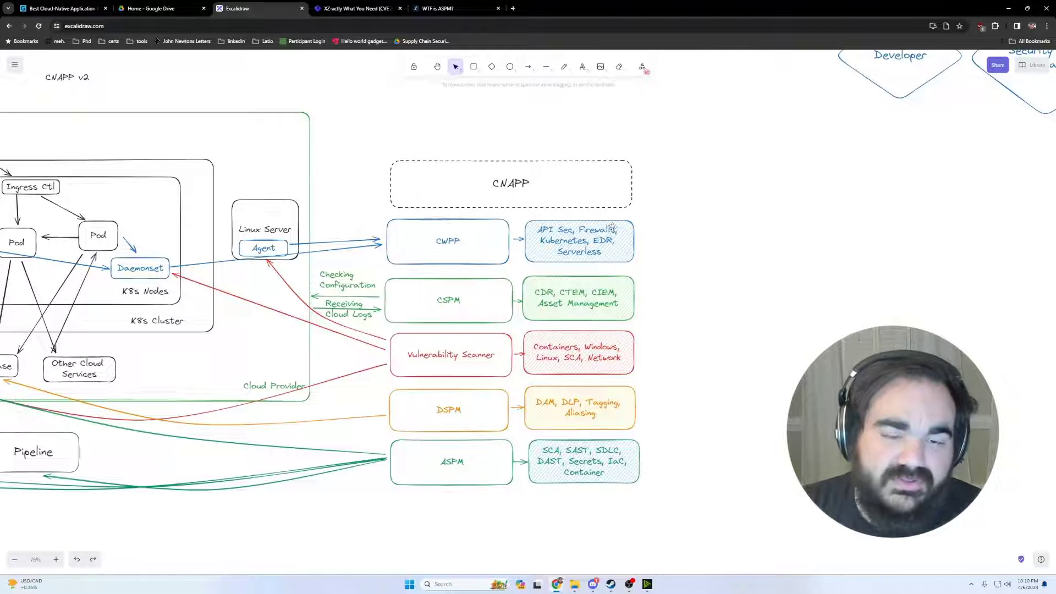
{"action": "scroll", "coordinate": [649, 181], "scroll_direction": "up", "scroll_amount": 7}
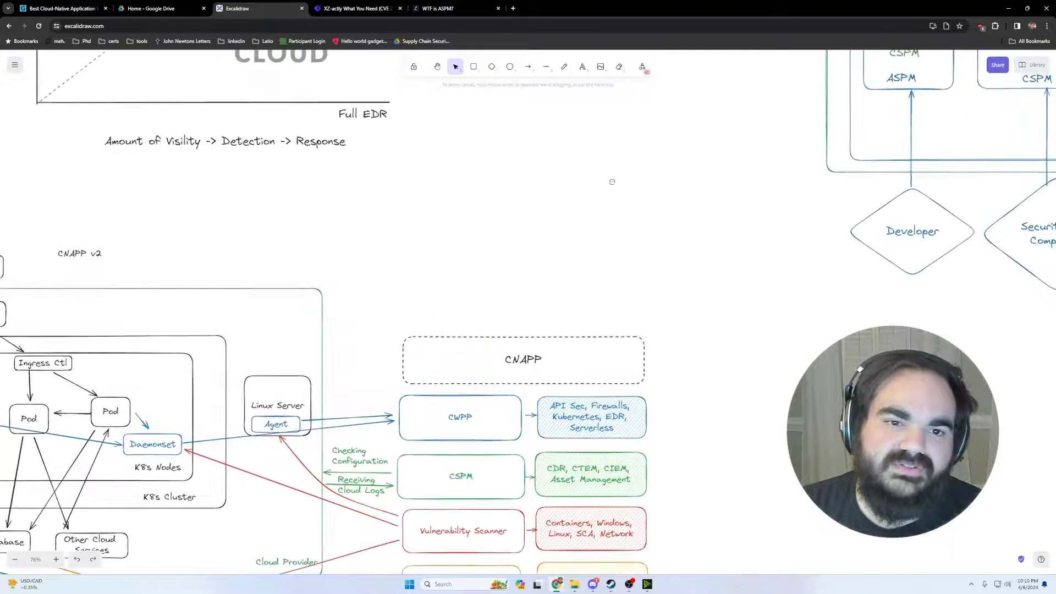
{"action": "left_click_drag", "start_coordinate": [494, 270], "coordinate": [679, 429]}
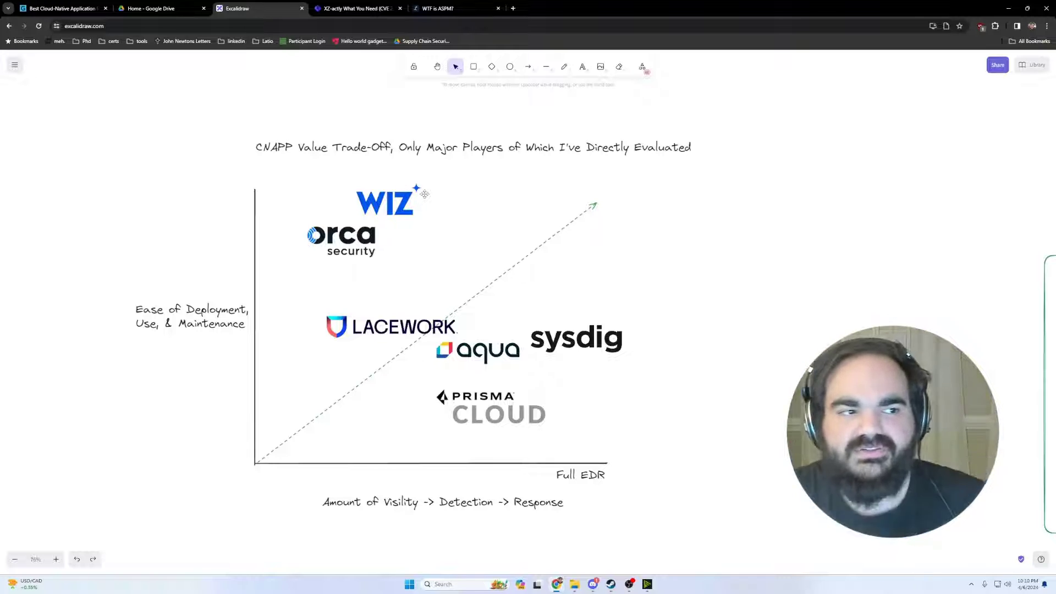
{"action": "left_click_drag", "start_coordinate": [425, 194], "coordinate": [388, 202]}
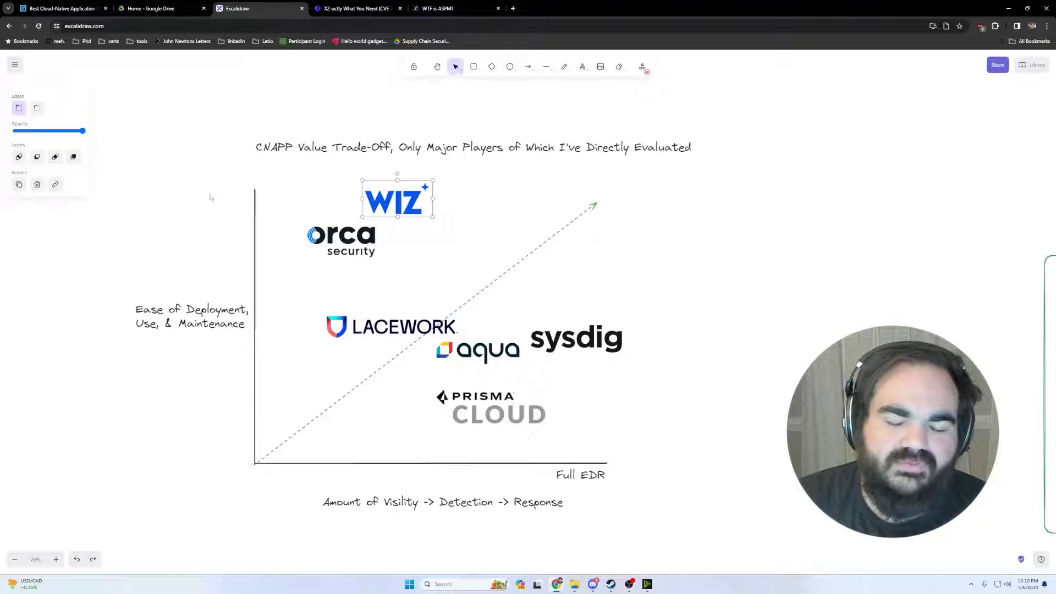
{"action": "left_click_drag", "start_coordinate": [397, 196], "coordinate": [400, 196]}
{"action": "left_click", "coordinate": [354, 195]}
{"action": "left_click_drag", "start_coordinate": [81, 273], "coordinate": [259, 376]}
{"action": "left_click", "coordinate": [201, 377]}
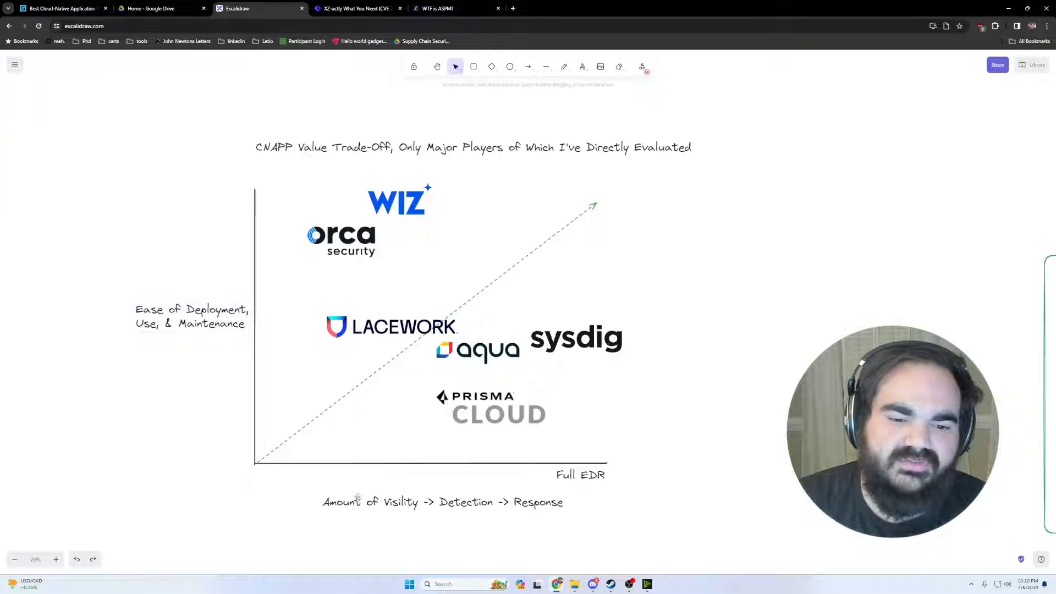
{"action": "left_click", "coordinate": [403, 204]}
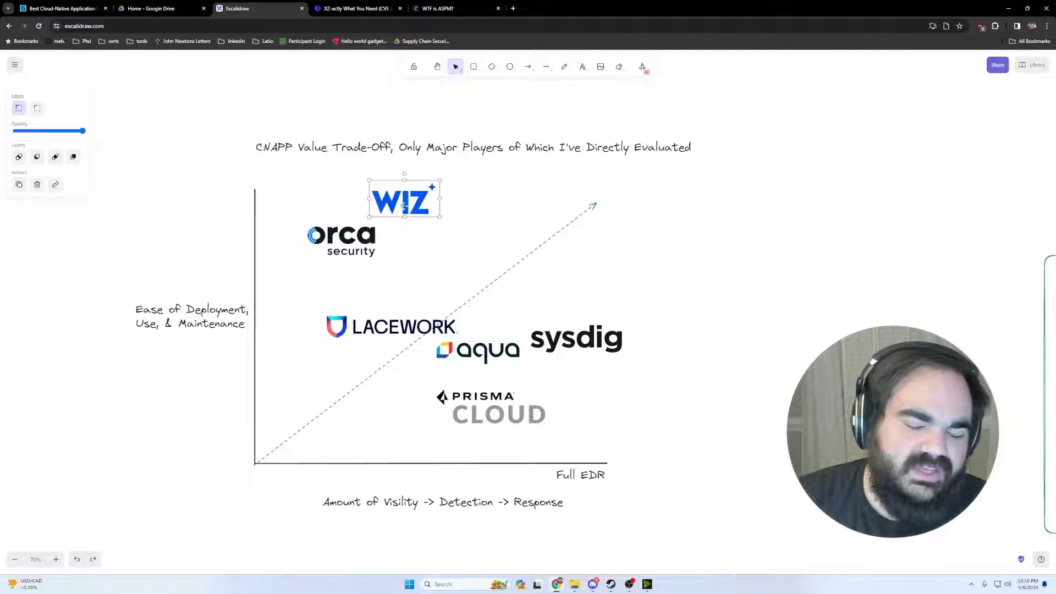
{"action": "left_click", "coordinate": [445, 234]}
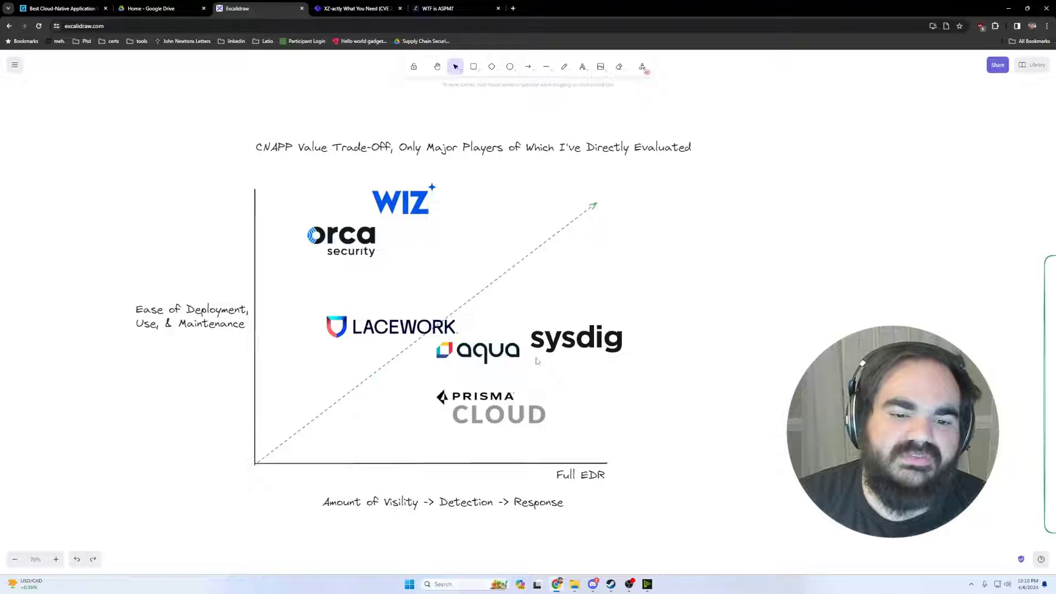
Step: Find the board section that matches security needs to tool categories, such as securing Kubernetes or API endpoints
{"action": "scroll", "coordinate": [539, 362], "scroll_direction": "down", "scroll_amount": 1}
{"action": "left_click_drag", "start_coordinate": [673, 294], "coordinate": [560, 494]}
{"action": "left_click_drag", "start_coordinate": [829, 244], "coordinate": [276, 395]}
{"action": "left_click_drag", "start_coordinate": [613, 261], "coordinate": [430, 462]}
{"action": "scroll", "coordinate": [429, 463], "scroll_direction": "down", "scroll_amount": 6}
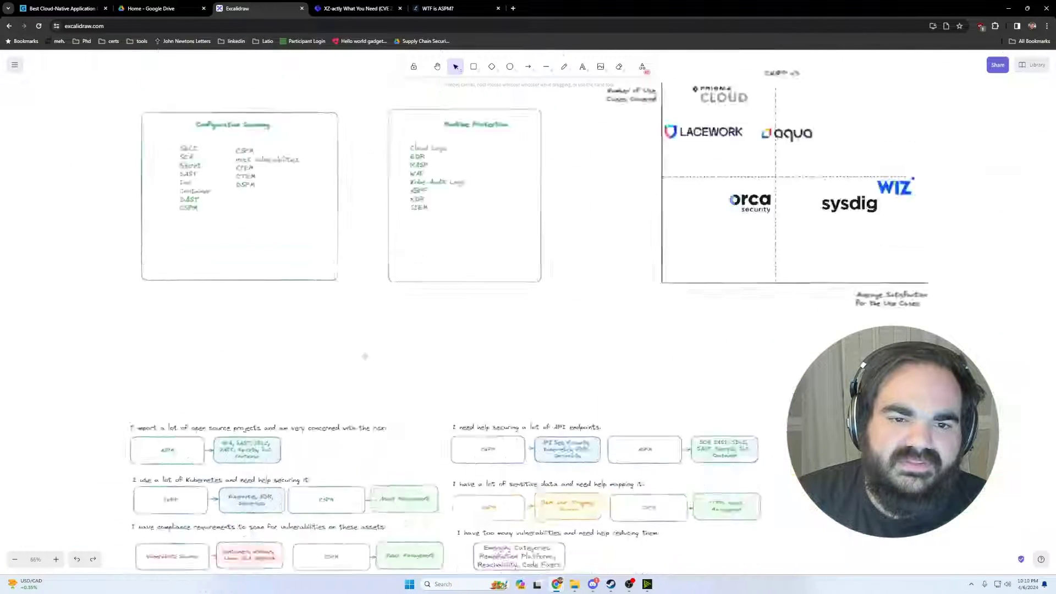
{"action": "left_click_drag", "start_coordinate": [389, 368], "coordinate": [603, 233]}
{"action": "left_click_drag", "start_coordinate": [507, 401], "coordinate": [384, 371]}
{"action": "scroll", "coordinate": [531, 252], "scroll_direction": "up", "scroll_amount": 4}
{"action": "scroll", "coordinate": [531, 252], "scroll_direction": "up", "scroll_amount": 2}
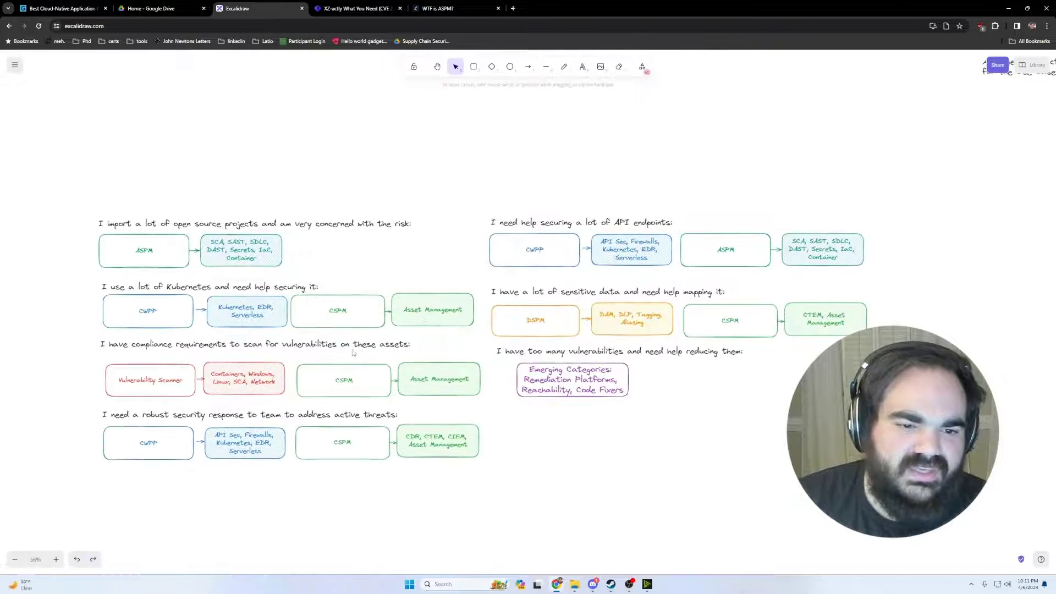
Step: Read the security-need rows up close, highlighting the Vulnerability Scanner and CSPM row for compliance requirements
{"action": "scroll", "coordinate": [355, 357], "scroll_direction": "up", "scroll_amount": 3}
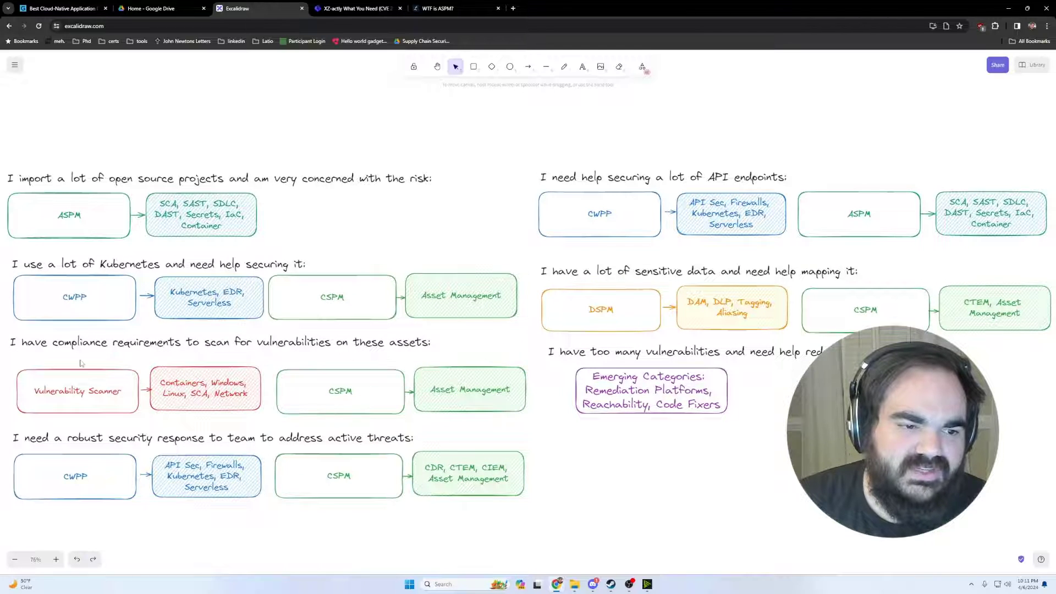
{"action": "left_click_drag", "start_coordinate": [80, 363], "coordinate": [153, 340]}
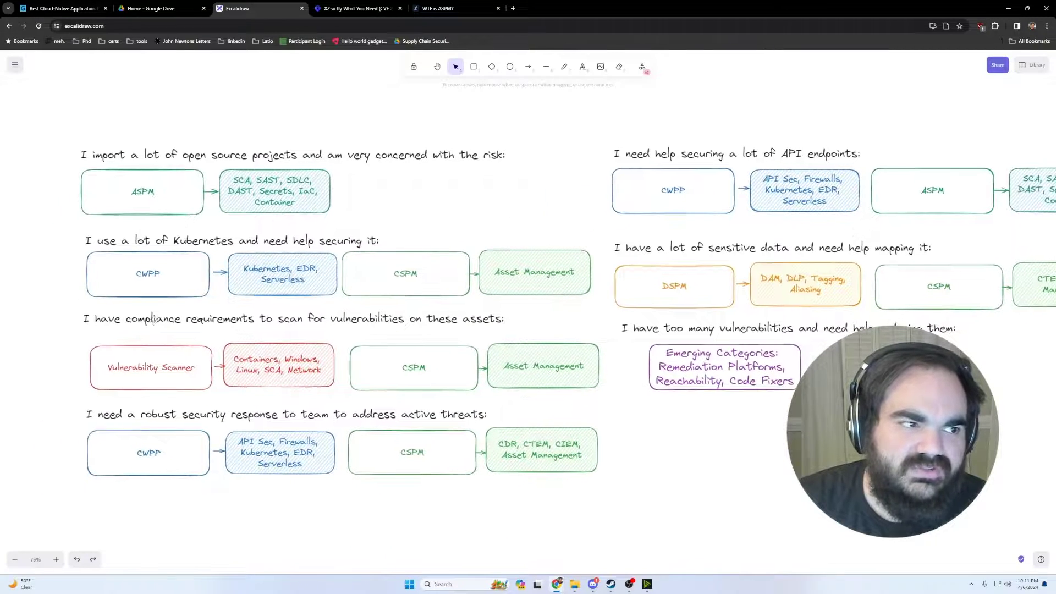
{"action": "scroll", "coordinate": [384, 328], "scroll_direction": "up", "scroll_amount": 2}
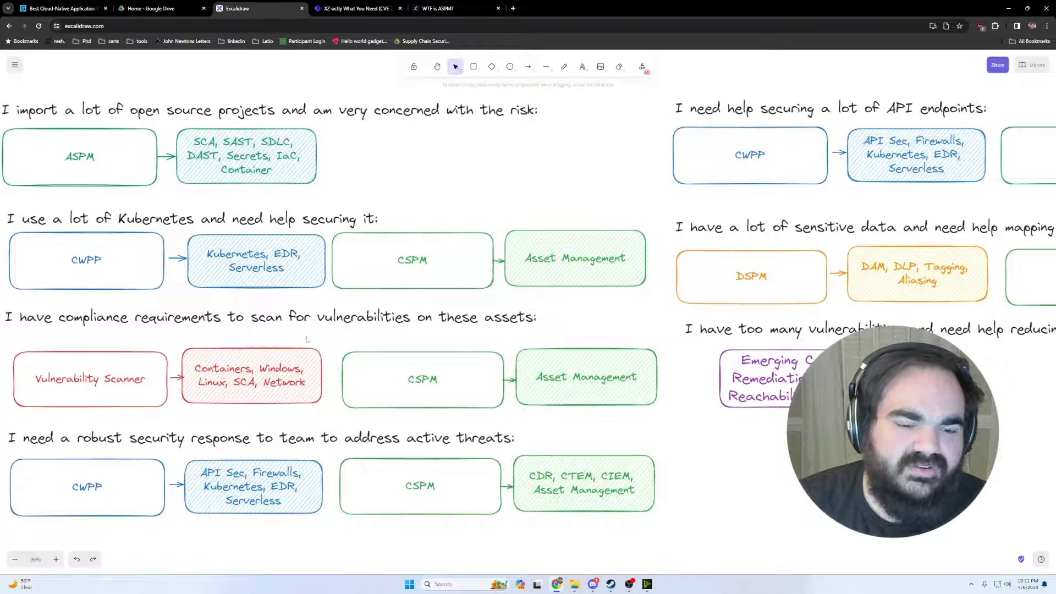
{"action": "scroll", "coordinate": [316, 336], "scroll_direction": "left", "scroll_amount": 2}
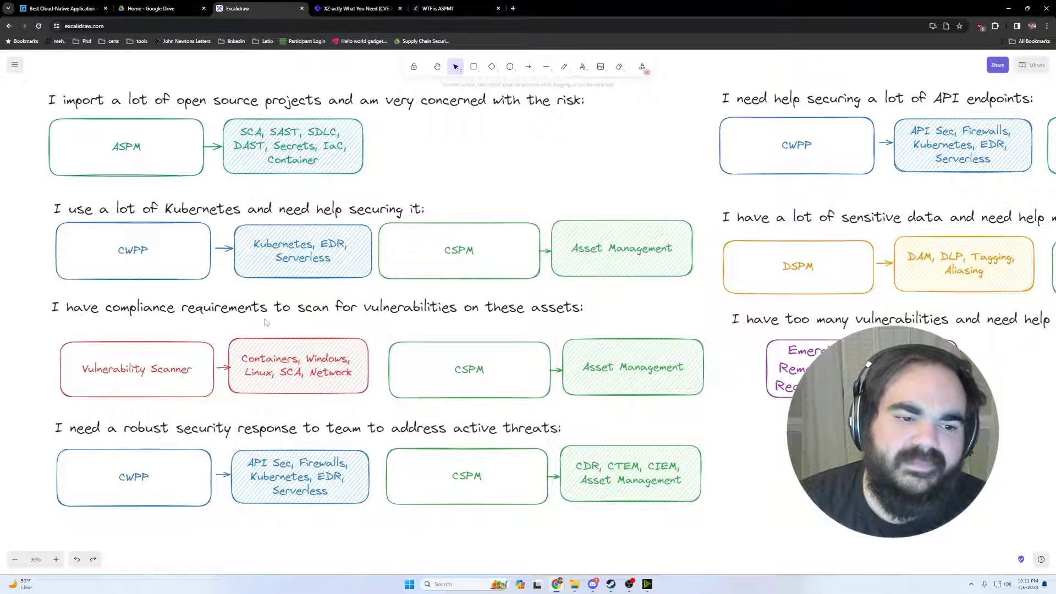
{"action": "left_click_drag", "start_coordinate": [711, 336], "coordinate": [73, 422]}
{"action": "left_click", "coordinate": [244, 334]}
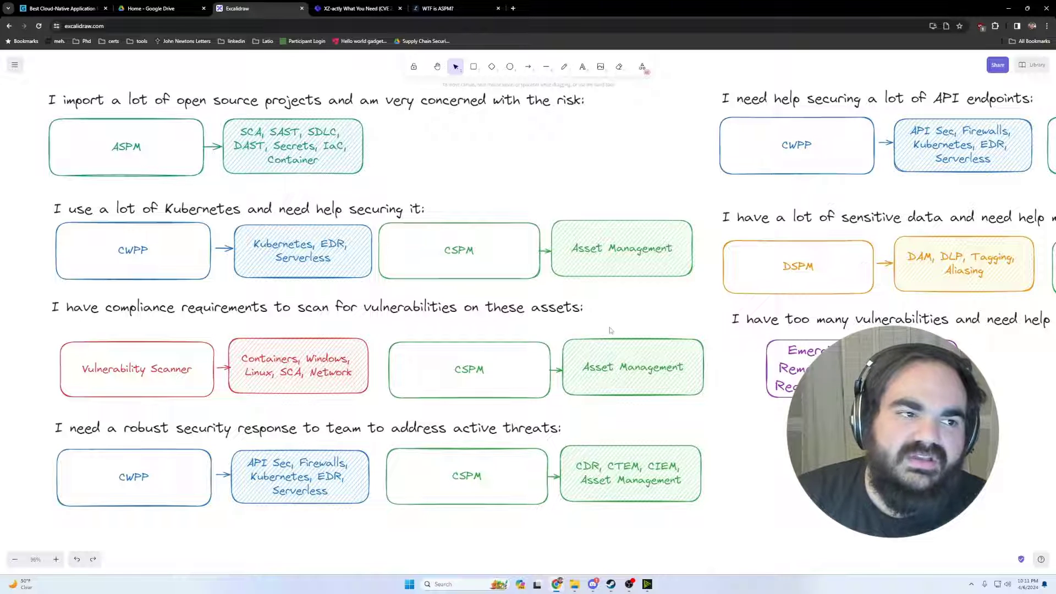
Step: Go back to the CNAPP Value Trade-Off chart and point out the Full EDR label on its horizontal axis
{"action": "scroll", "coordinate": [610, 329], "scroll_direction": "down", "scroll_amount": 5}
{"action": "scroll", "coordinate": [578, 319], "scroll_direction": "down", "scroll_amount": 7}
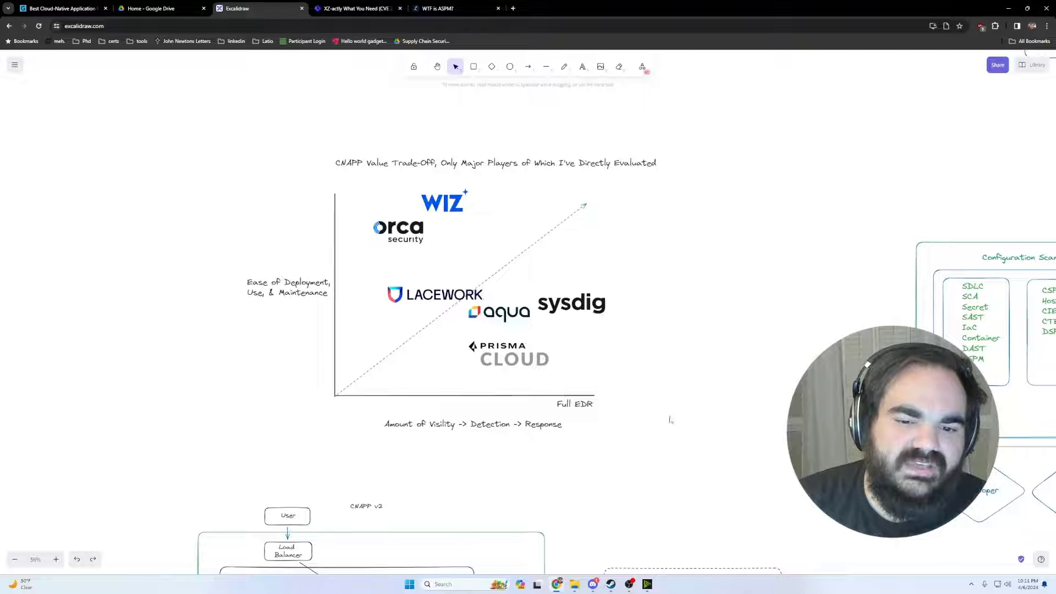
{"action": "left_click", "coordinate": [575, 403]}
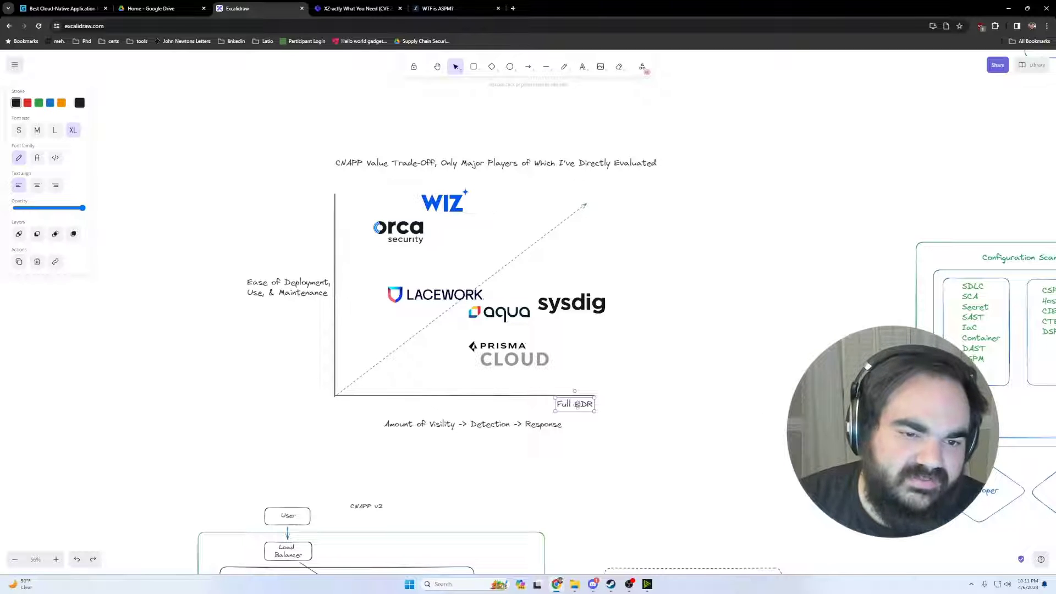
{"action": "left_click", "coordinate": [636, 342]}
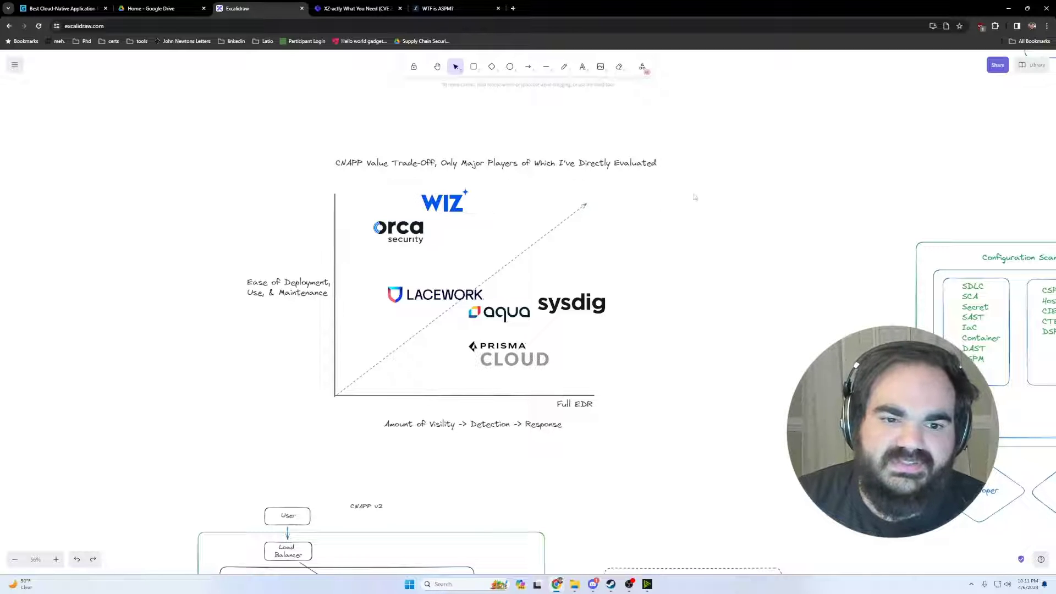
Step: Go to the security-need rows and highlight the one about compliance requirements to scan assets for vulnerabilities
{"action": "scroll", "coordinate": [693, 199], "scroll_direction": "right", "scroll_amount": 15}
{"action": "scroll", "coordinate": [693, 198], "scroll_direction": "up", "scroll_amount": 7}
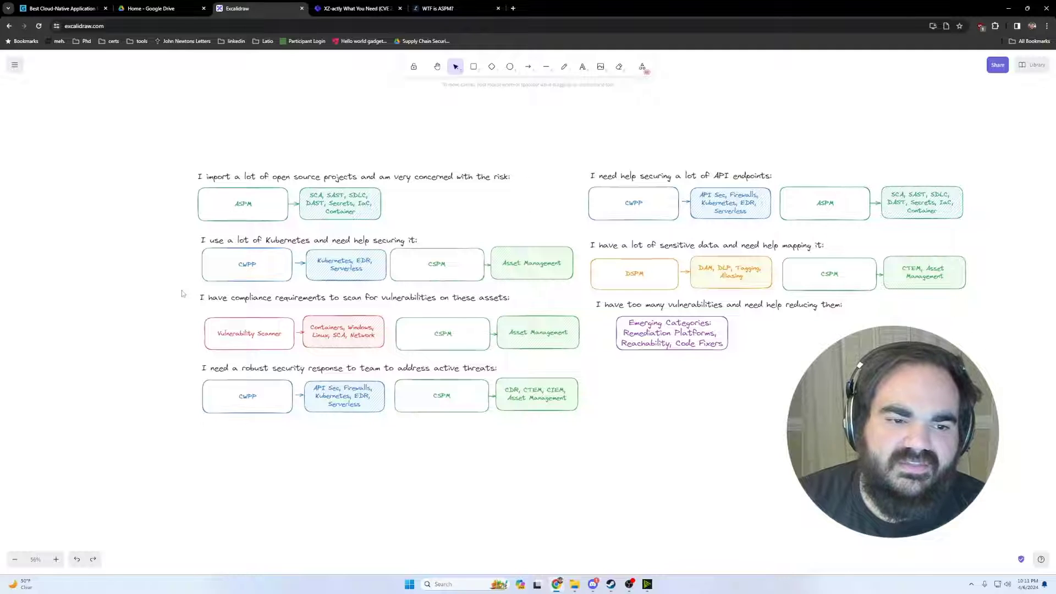
{"action": "left_click_drag", "start_coordinate": [183, 289], "coordinate": [584, 363]}
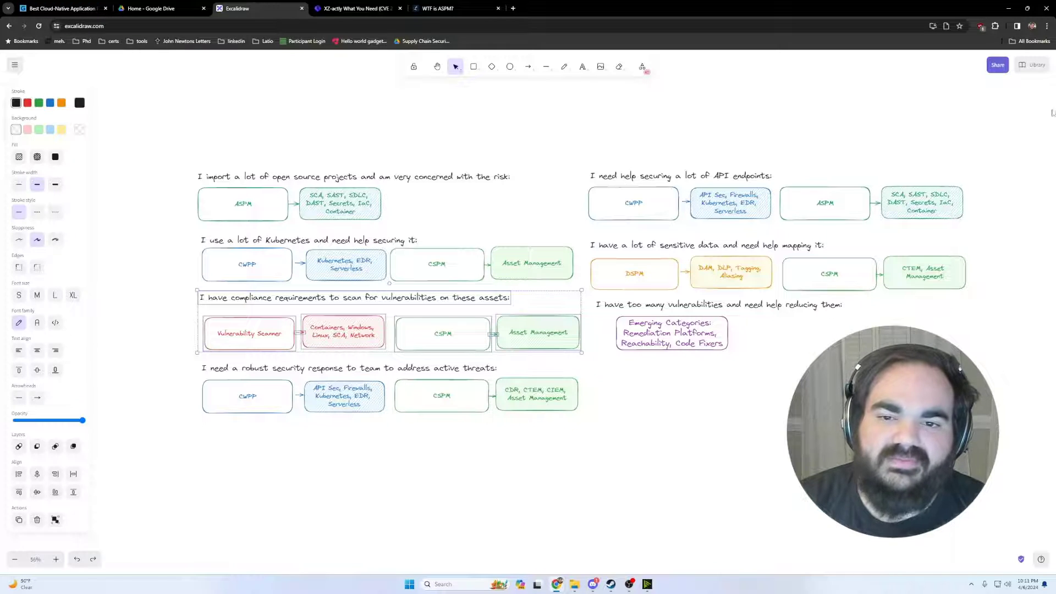
Step: Go to the CNAPP v3 chart and point out its axis labels, Number of Use Cases Covered and Average Satisfaction for the Use Cases
{"action": "left_click_drag", "start_coordinate": [729, 152], "coordinate": [502, 477]}
{"action": "left_click_drag", "start_coordinate": [597, 181], "coordinate": [296, 289]}
{"action": "scroll", "coordinate": [485, 249], "scroll_direction": "up", "scroll_amount": 2}
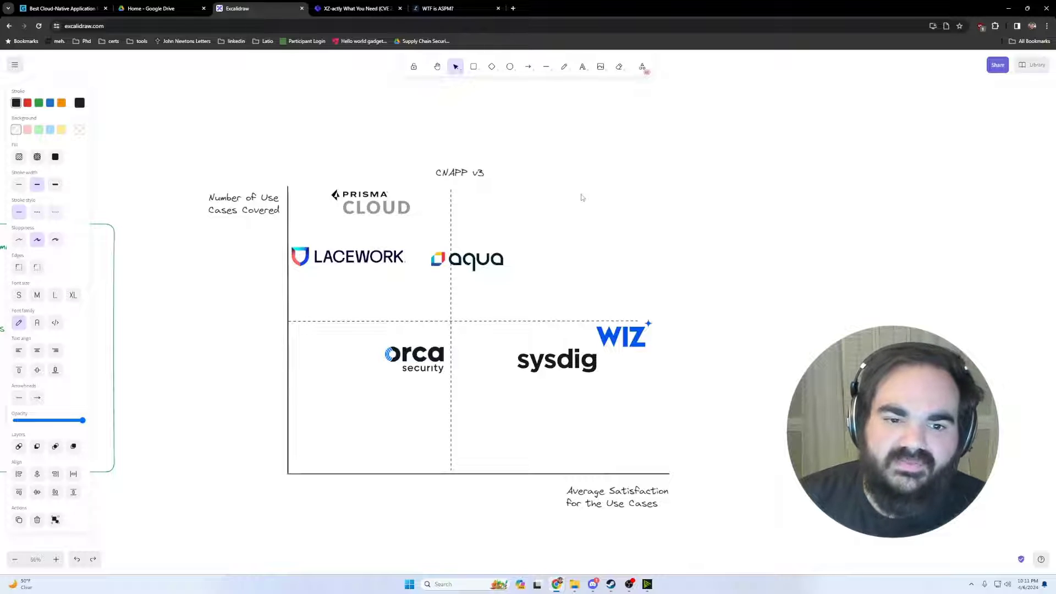
{"action": "left_click", "coordinate": [246, 205]}
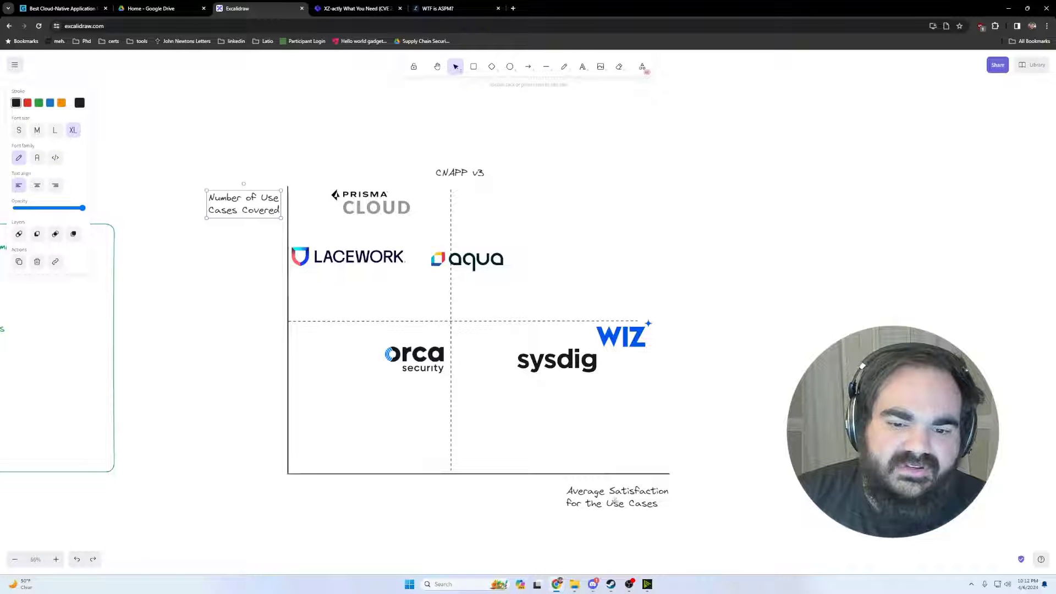
{"action": "left_click", "coordinate": [612, 500]}
{"action": "scroll", "coordinate": [718, 468], "scroll_direction": "up", "scroll_amount": 2}
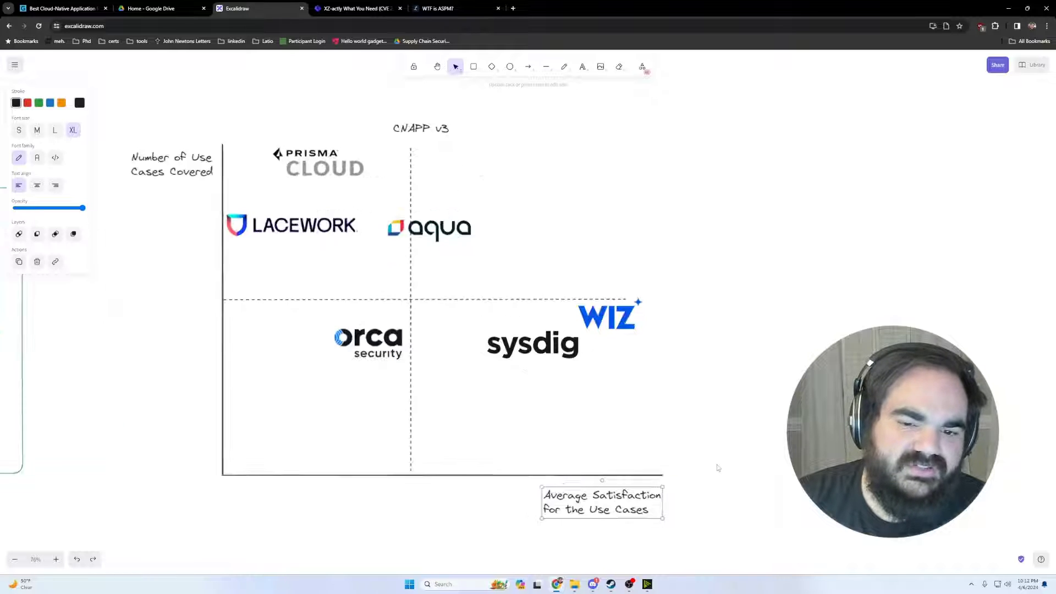
Step: Nudge the Wiz, Lacework and Sysdig logos slightly on the CNAPP v3 chart and leave them deselected
{"action": "mouse_move", "coordinate": [591, 303]}
{"action": "left_mouse_down"}
{"action": "mouse_move", "coordinate": [604, 292]}
{"action": "mouse_move", "coordinate": [603, 311]}
{"action": "left_mouse_up"}
{"action": "left_click", "coordinate": [720, 267]}
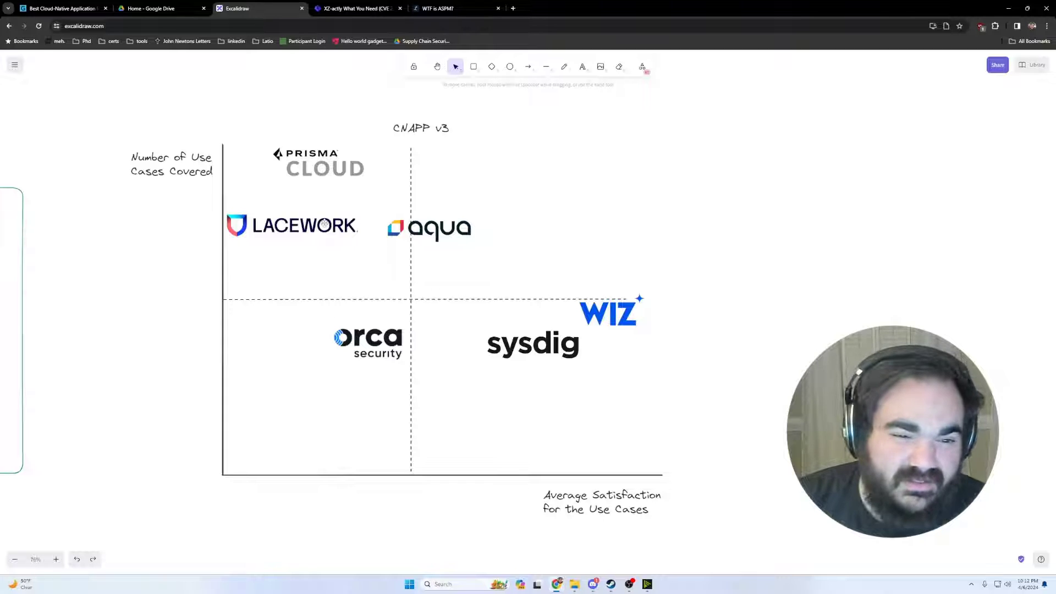
{"action": "left_click_drag", "start_coordinate": [325, 224], "coordinate": [335, 230]}
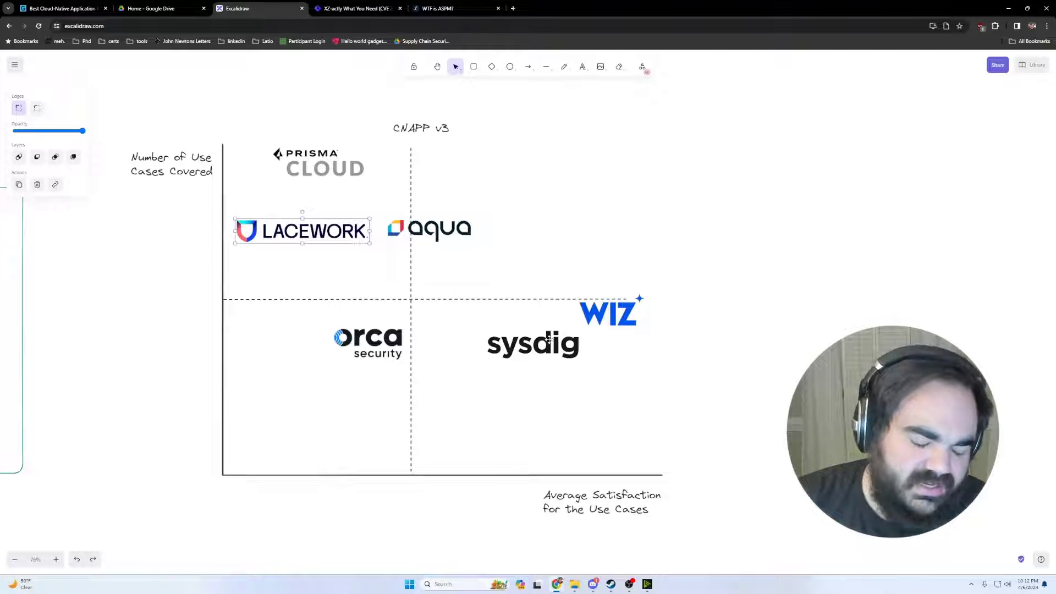
{"action": "left_click_drag", "start_coordinate": [549, 344], "coordinate": [551, 345]}
{"action": "left_click", "coordinate": [624, 282]}
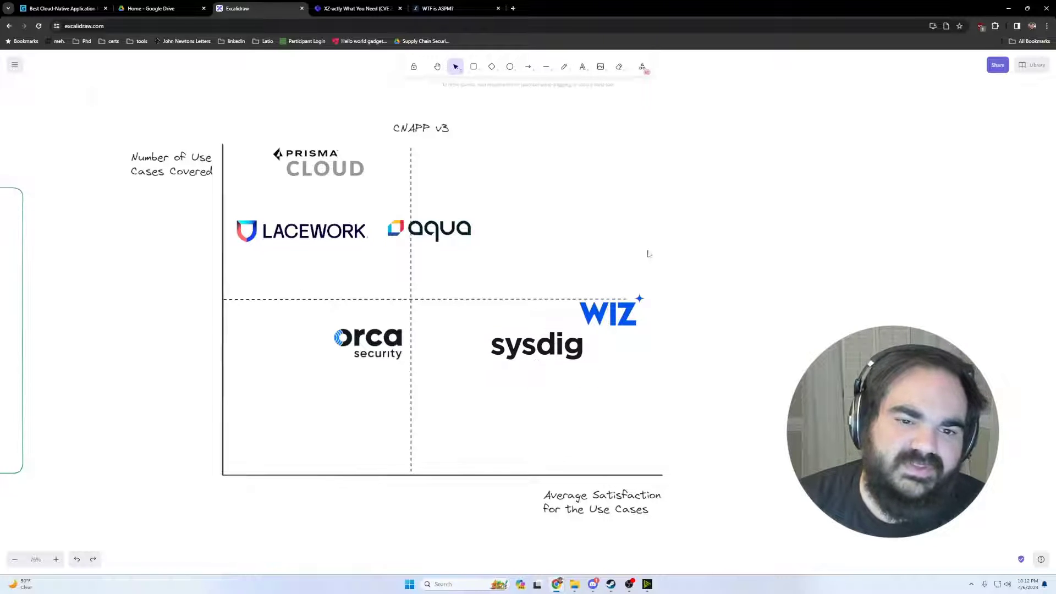
Step: Shift the Aqua logo slightly down and to the right, fine-tune the Wiz logo's position, and deselect it
{"action": "left_click_drag", "start_coordinate": [429, 235], "coordinate": [451, 236]}
{"action": "left_click", "coordinate": [649, 233]}
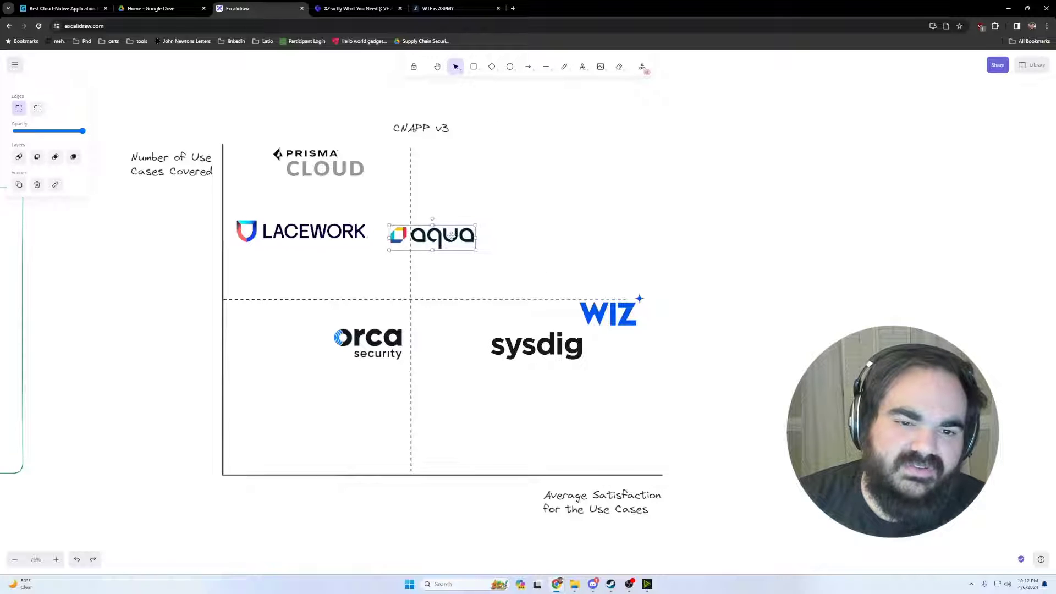
{"action": "left_click", "coordinate": [705, 256]}
{"action": "left_click_drag", "start_coordinate": [611, 304], "coordinate": [609, 309]}
{"action": "left_click", "coordinate": [672, 278]}
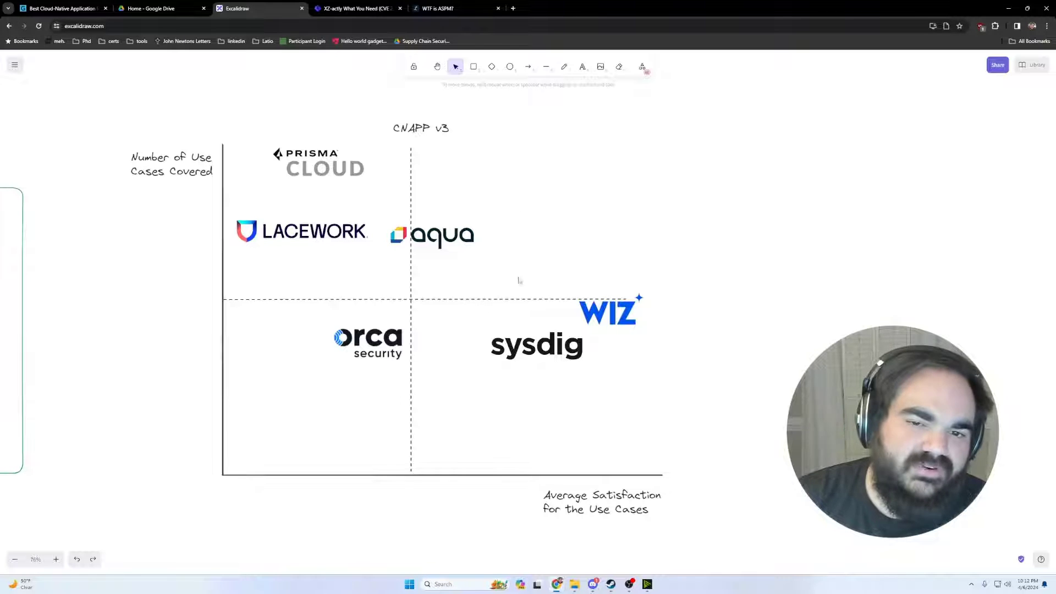
Step: Review the Configuration Scanning and Runtime Protection lists and highlight the security-need rows they relate to
{"action": "left_click_drag", "start_coordinate": [4, 325], "coordinate": [750, 272]}
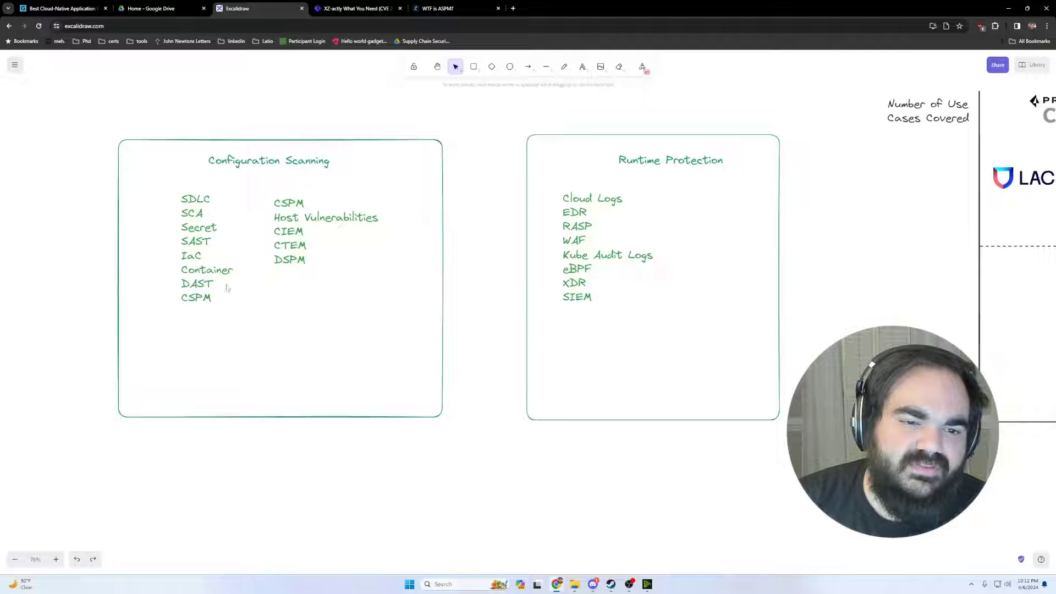
{"action": "left_click_drag", "start_coordinate": [762, 301], "coordinate": [335, 340]}
{"action": "left_click_drag", "start_coordinate": [699, 318], "coordinate": [462, 312]}
{"action": "left_click_drag", "start_coordinate": [608, 462], "coordinate": [762, 508]}
{"action": "left_click", "coordinate": [762, 508]}
{"action": "scroll", "coordinate": [588, 452], "scroll_direction": "down", "scroll_amount": 4}
{"action": "scroll", "coordinate": [645, 291], "scroll_direction": "left", "scroll_amount": 3}
{"action": "scroll", "coordinate": [353, 483], "scroll_direction": "down", "scroll_amount": 8}
{"action": "scroll", "coordinate": [354, 482], "scroll_direction": "left", "scroll_amount": 12}
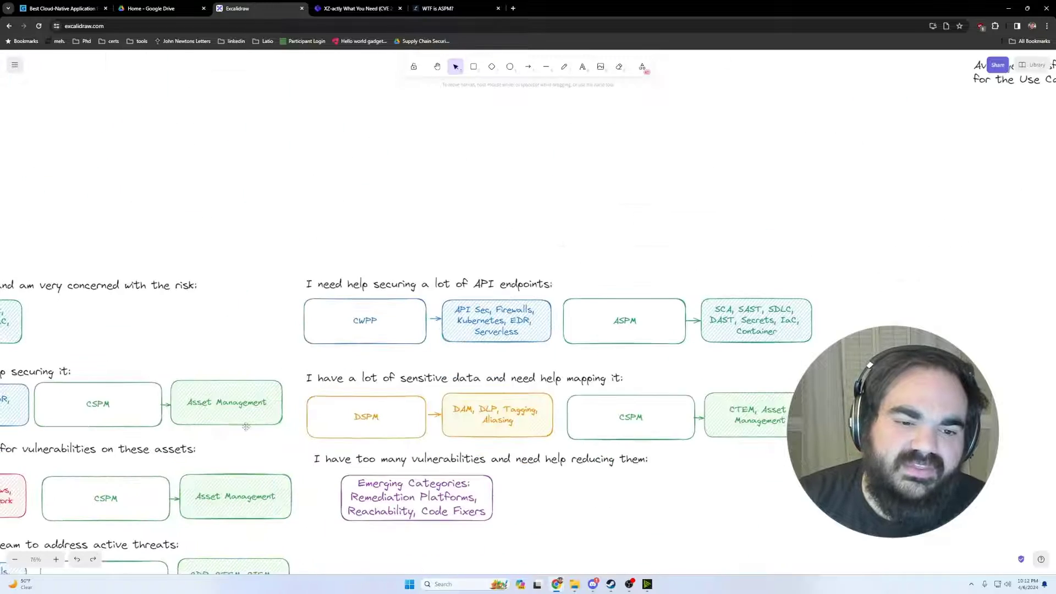
{"action": "left_click_drag", "start_coordinate": [182, 285], "coordinate": [742, 385]}
Step: Return to the CNAPP v3 chart and point out the Number of Use Cases Covered label, leaving it deselected
{"action": "scroll", "coordinate": [535, 296], "scroll_direction": "right", "scroll_amount": 10}
{"action": "scroll", "coordinate": [535, 296], "scroll_direction": "up", "scroll_amount": 5}
{"action": "scroll", "coordinate": [534, 296], "scroll_direction": "up", "scroll_amount": 7}
{"action": "scroll", "coordinate": [534, 296], "scroll_direction": "right", "scroll_amount": 7}
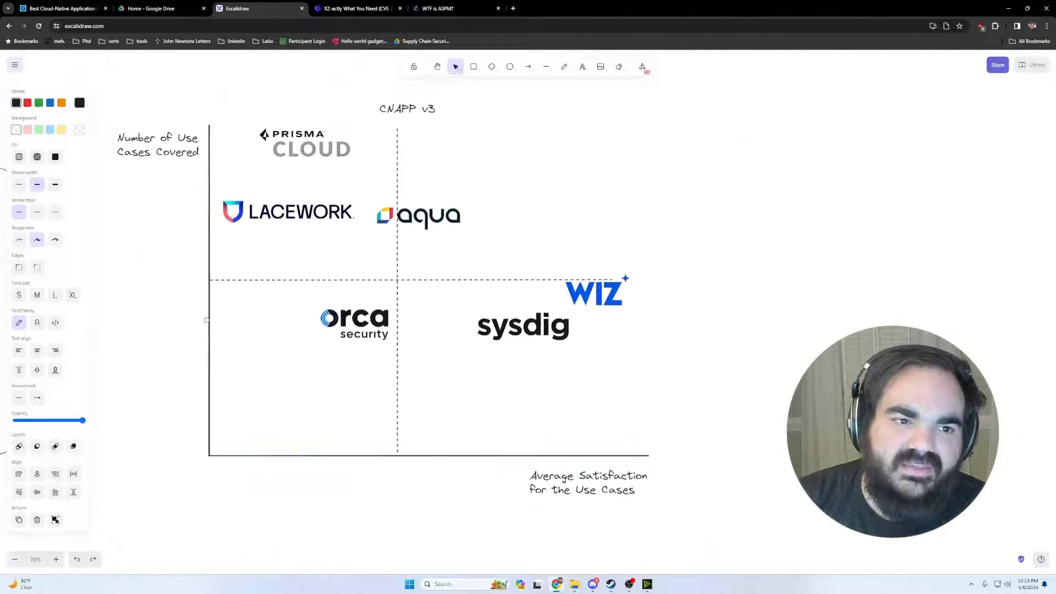
{"action": "left_click", "coordinate": [166, 148]}
{"action": "left_click", "coordinate": [148, 226]}
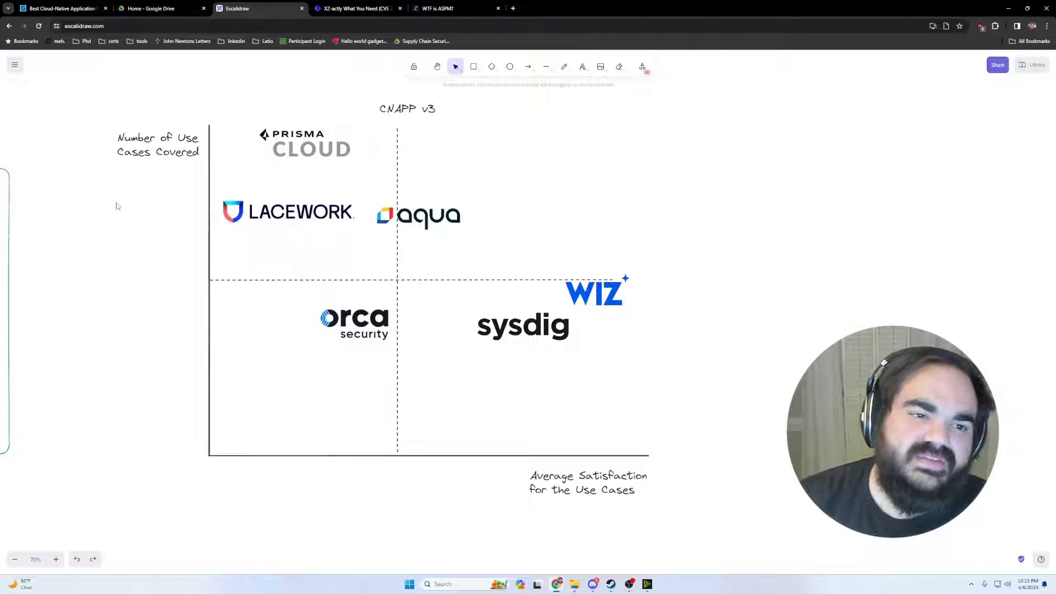
Step: Extend the Number of Use Cases Covered label with a blank line and the text "and number of companies with use case"
{"action": "double_click", "coordinate": [194, 139]}
{"action": "left_click", "coordinate": [198, 154]}
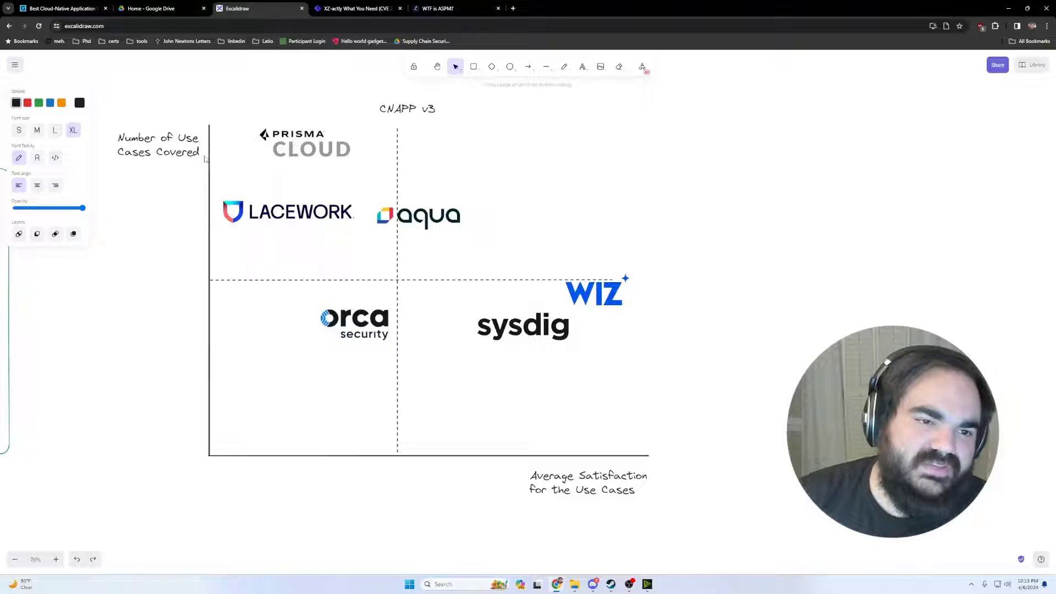
{"action": "key", "text": "Return"}
{"action": "key", "text": "Return"}
{"action": "type", "text": "and "}
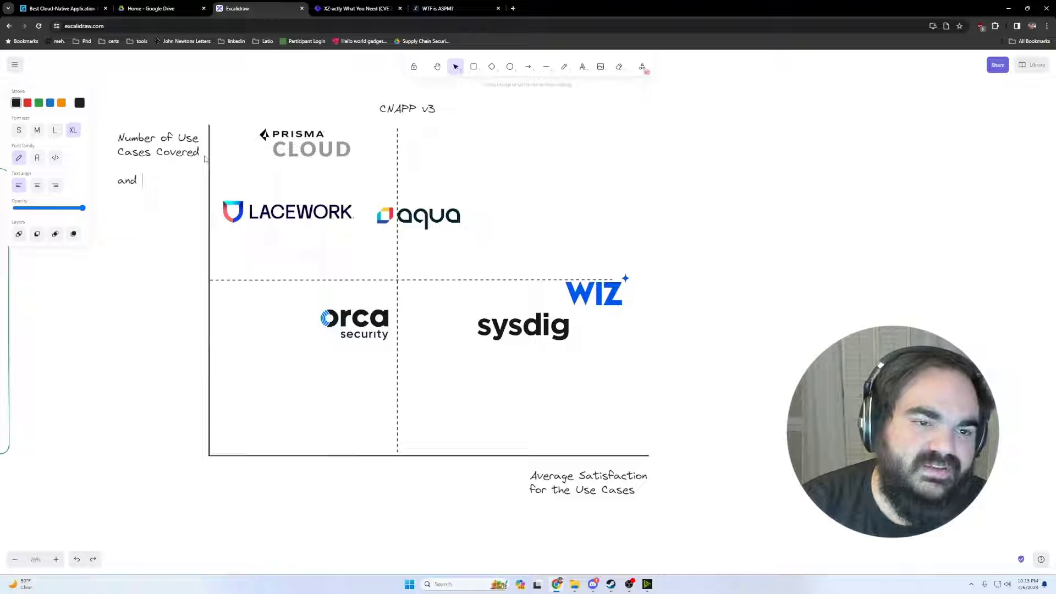
{"action": "type", "text": "number opf"}
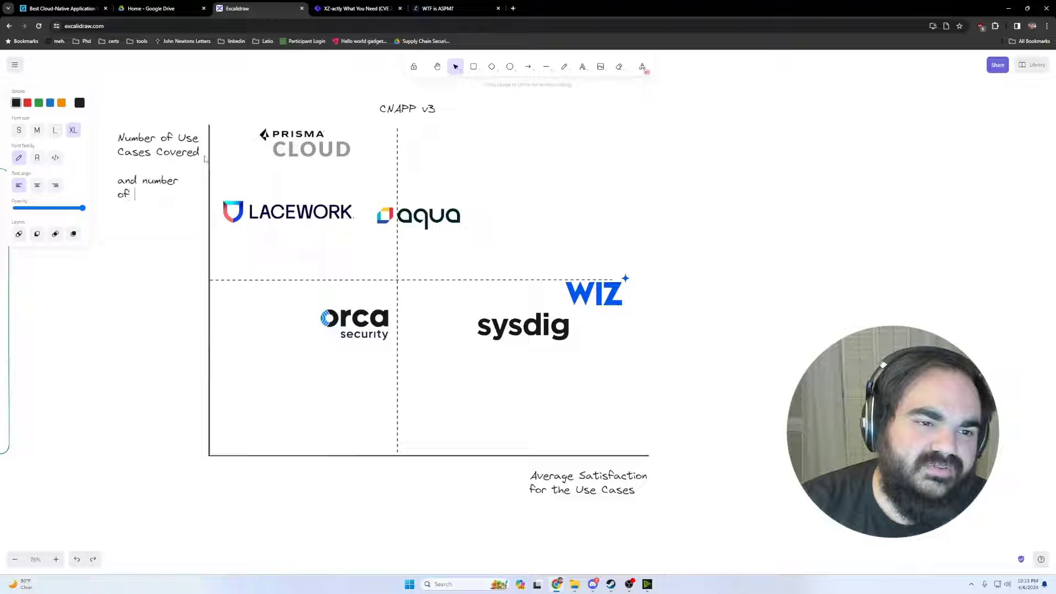
{"action": "type", "text": " coma"}
{"action": "type", "text": "panies with use case"}
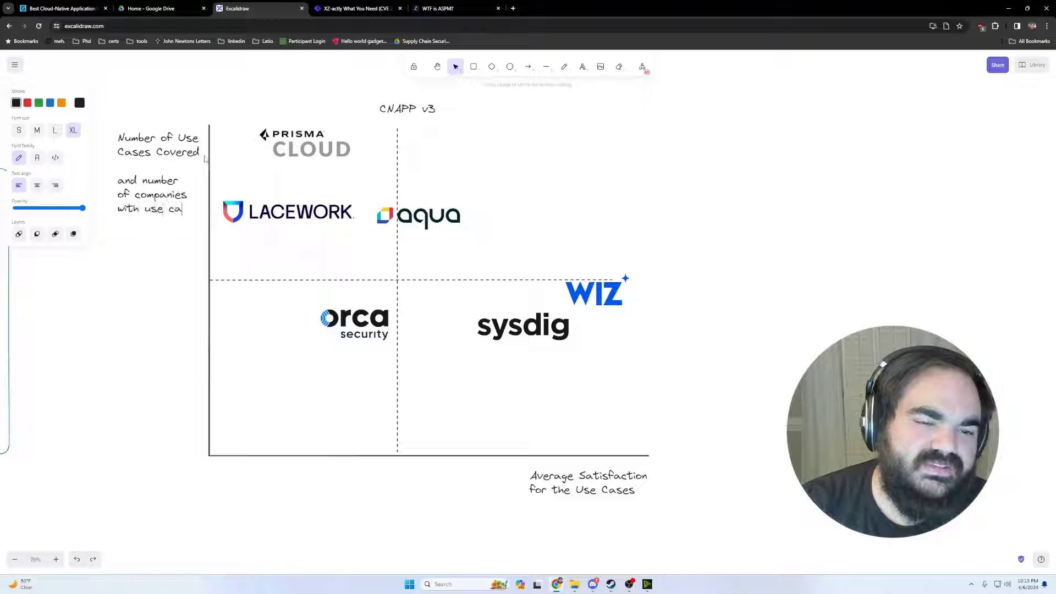
{"action": "left_click", "coordinate": [155, 343]}
Step: Try placing the Wiz logo straight up at Prisma Cloud's level and point out the Sysdig logo for comparison
{"action": "left_click_drag", "start_coordinate": [603, 276], "coordinate": [603, 151]}
{"action": "left_click", "coordinate": [615, 218]}
{"action": "left_click", "coordinate": [533, 328]}
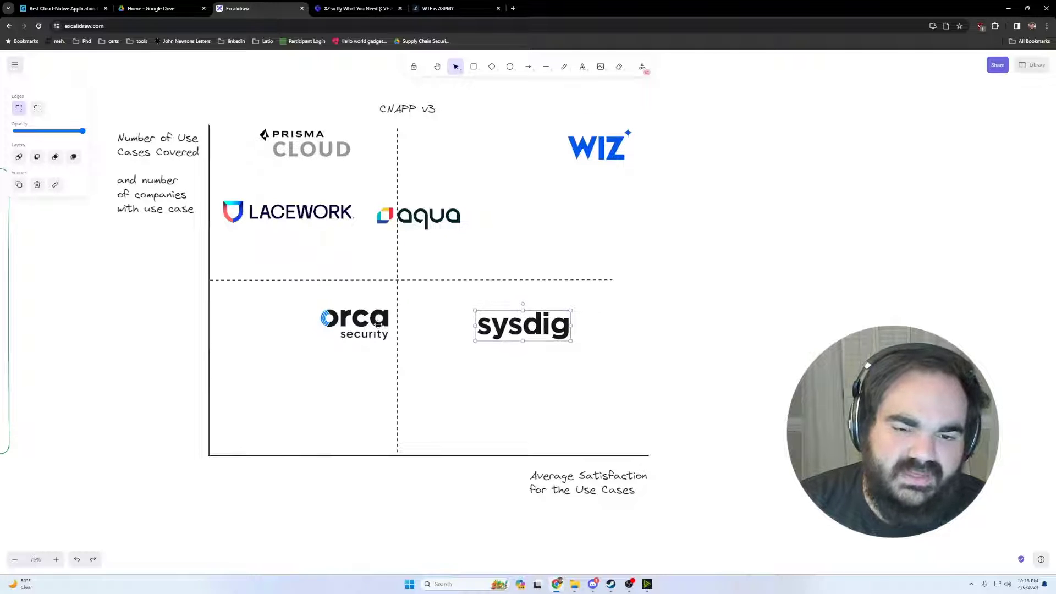
{"action": "left_click", "coordinate": [448, 313]}
{"action": "left_click_drag", "start_coordinate": [449, 299], "coordinate": [646, 370]}
{"action": "left_click", "coordinate": [664, 367]}
Step: Move the Orca logo slightly left and place the Wiz logo just below the horizontal dashed line, above Sysdig
{"action": "left_click_drag", "start_coordinate": [355, 326], "coordinate": [337, 338]}
{"action": "left_click", "coordinate": [446, 274]}
{"action": "left_click_drag", "start_coordinate": [605, 148], "coordinate": [586, 279]}
{"action": "left_click_drag", "start_coordinate": [360, 327], "coordinate": [357, 306]}
{"action": "left_click", "coordinate": [608, 278]}
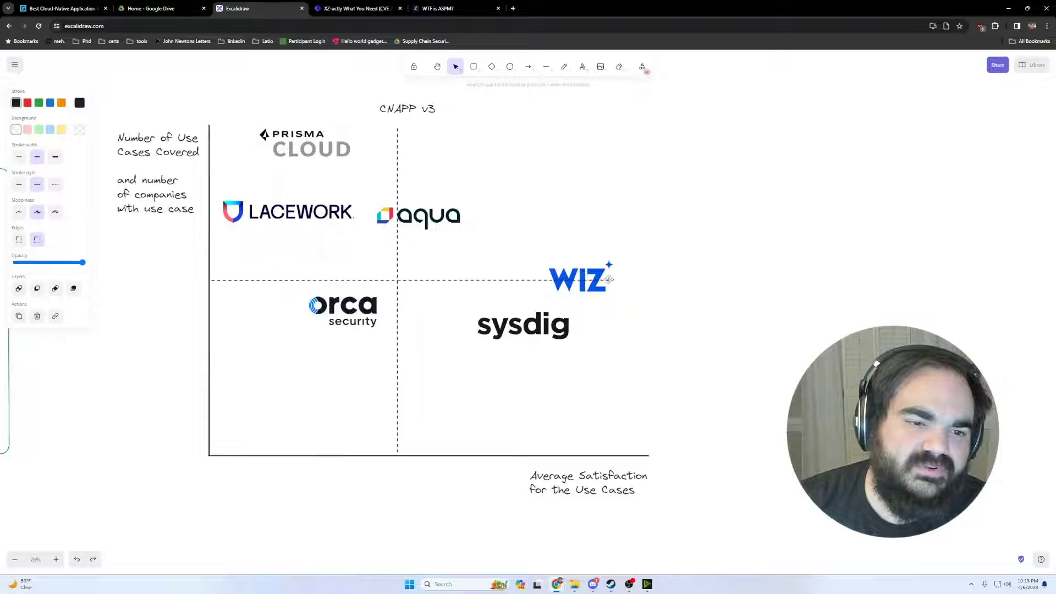
{"action": "left_click_drag", "start_coordinate": [359, 319], "coordinate": [353, 322]}
{"action": "left_click_drag", "start_coordinate": [612, 282], "coordinate": [625, 292]}
{"action": "left_click", "coordinate": [666, 202]}
Step: Raise the Prisma Cloud logo slightly so it sits at the very top of the vertical axis
{"action": "scroll", "coordinate": [587, 176], "scroll_direction": "up", "scroll_amount": 2}
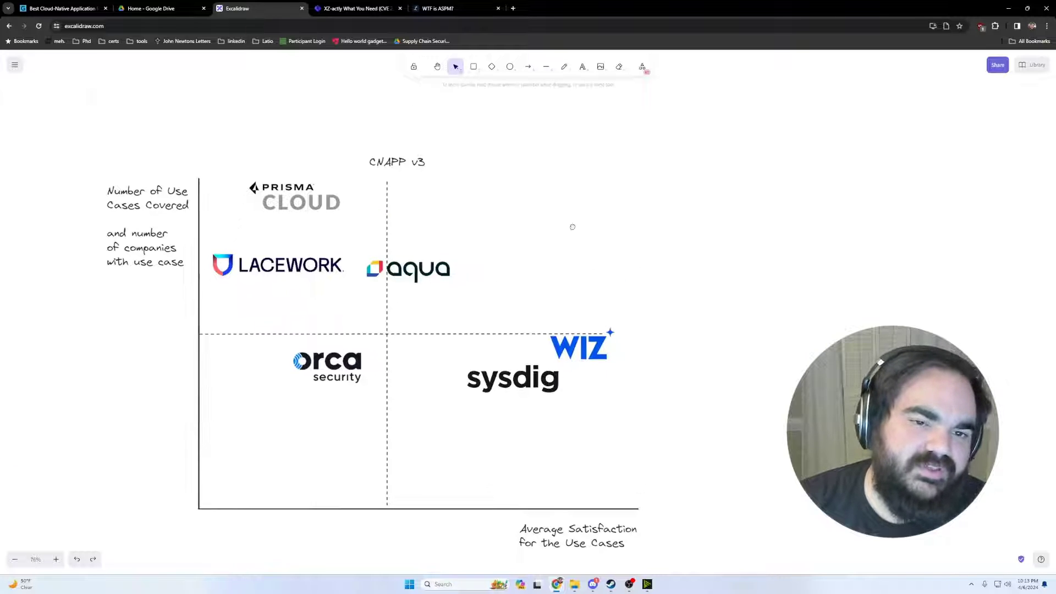
{"action": "left_click_drag", "start_coordinate": [318, 194], "coordinate": [319, 186]}
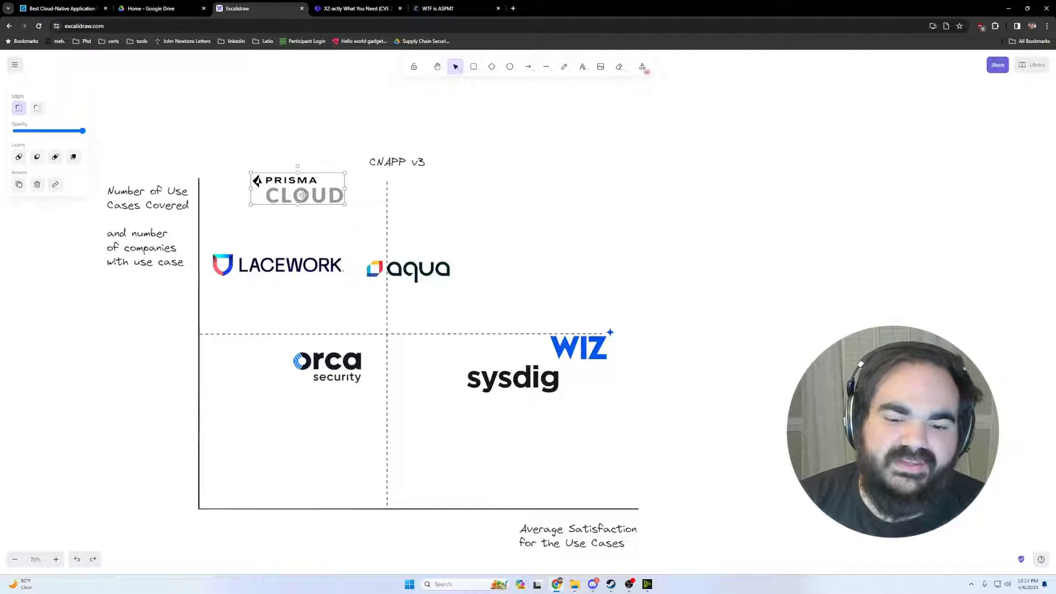
{"action": "mouse_move", "coordinate": [284, 192]}
{"action": "left_mouse_down"}
{"action": "mouse_move", "coordinate": [262, 192]}
{"action": "mouse_move", "coordinate": [285, 191]}
{"action": "left_mouse_up"}
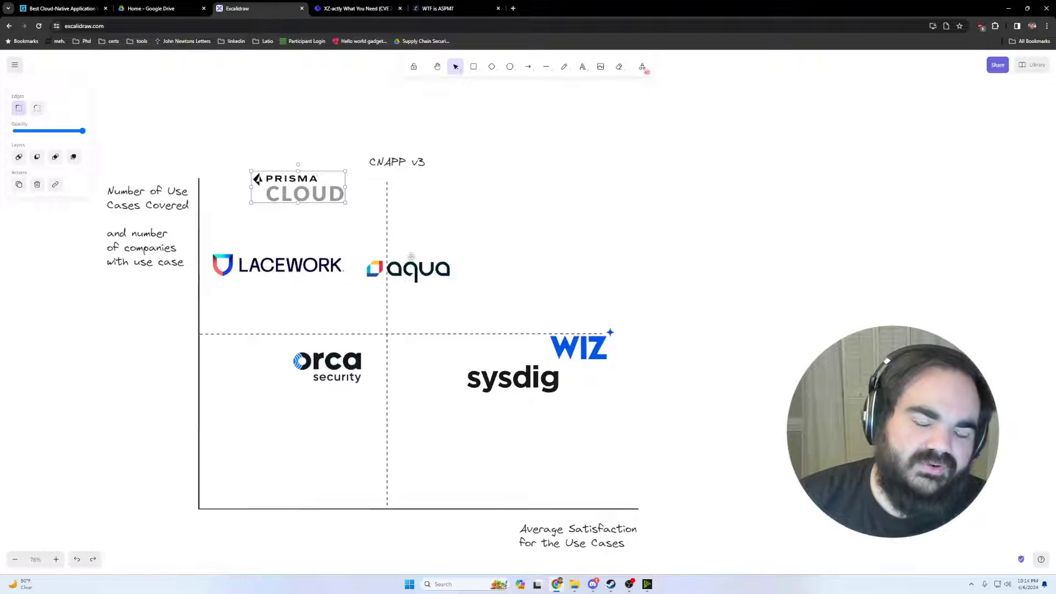
Step: Highlight the whole CNAPP v3 chart with its labels and logos, then clear the selection
{"action": "scroll", "coordinate": [432, 212], "scroll_direction": "down", "scroll_amount": 2}
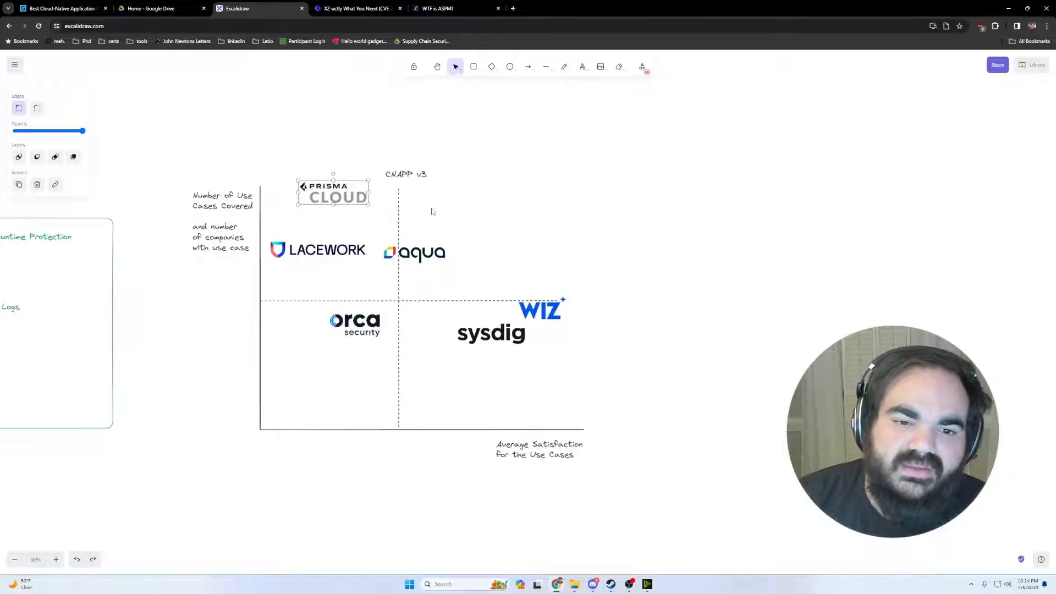
{"action": "left_click_drag", "start_coordinate": [182, 122], "coordinate": [713, 489]}
{"action": "left_click", "coordinate": [359, 397]}
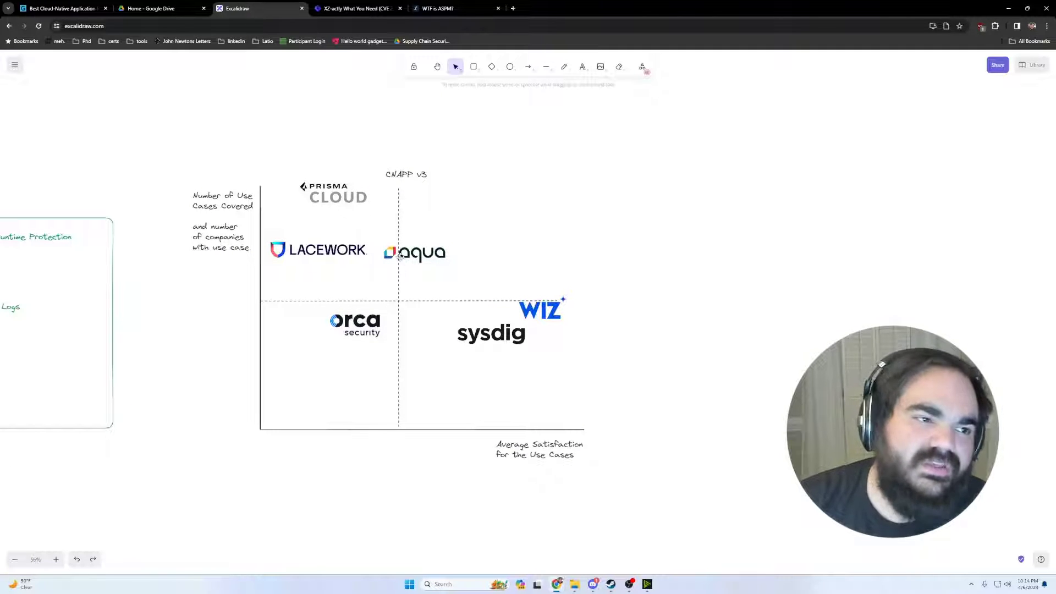
Step: Look back over the board's charts and scanning lists, ending on a close view of the security-need rows
{"action": "left_click_drag", "start_coordinate": [490, 253], "coordinate": [735, 245]}
{"action": "left_click_drag", "start_coordinate": [238, 405], "coordinate": [595, 212]}
{"action": "left_click_drag", "start_coordinate": [483, 433], "coordinate": [453, 204]}
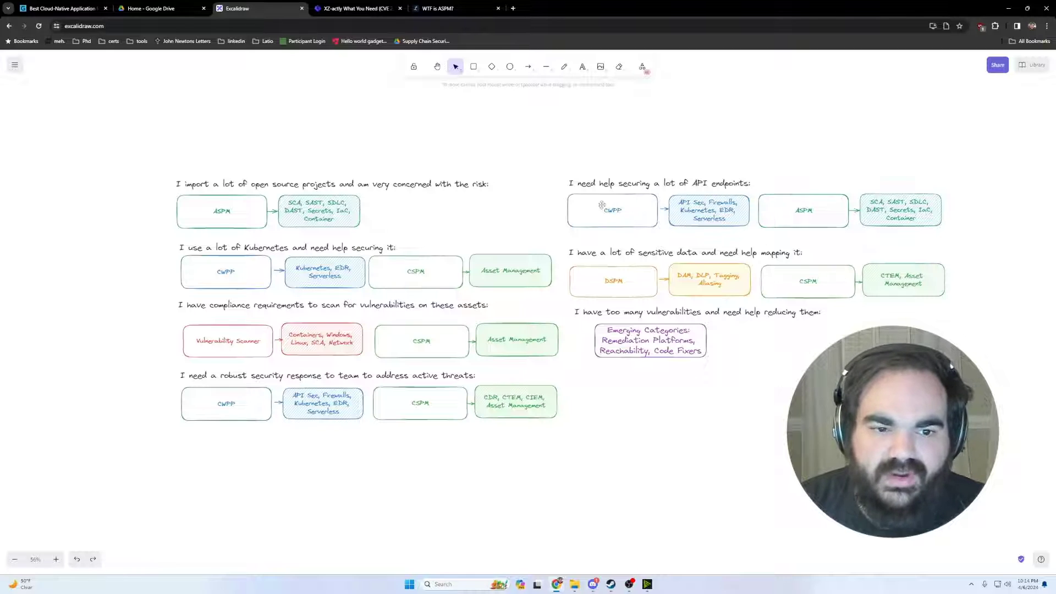
{"action": "scroll", "coordinate": [601, 205], "scroll_direction": "up", "scroll_amount": 3}
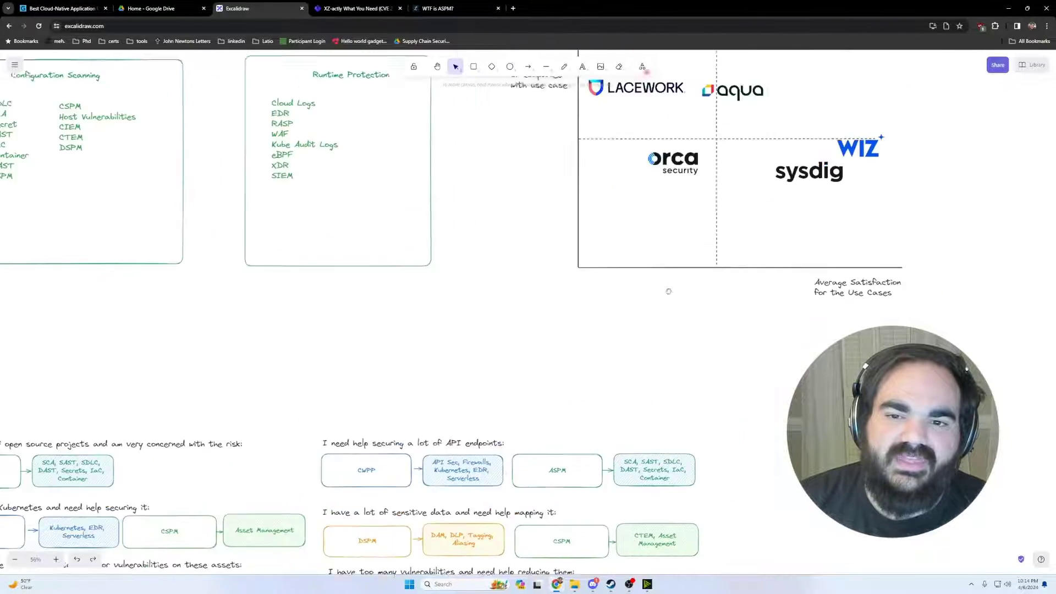
{"action": "left_click_drag", "start_coordinate": [306, 569], "coordinate": [586, 226]}
{"action": "left_click_drag", "start_coordinate": [326, 403], "coordinate": [968, 276]}
{"action": "left_click", "coordinate": [282, 325]}
{"action": "left_click", "coordinate": [448, 463]}
{"action": "scroll", "coordinate": [601, 278], "scroll_direction": "right", "scroll_amount": 15}
{"action": "scroll", "coordinate": [602, 279], "scroll_direction": "up", "scroll_amount": 5}
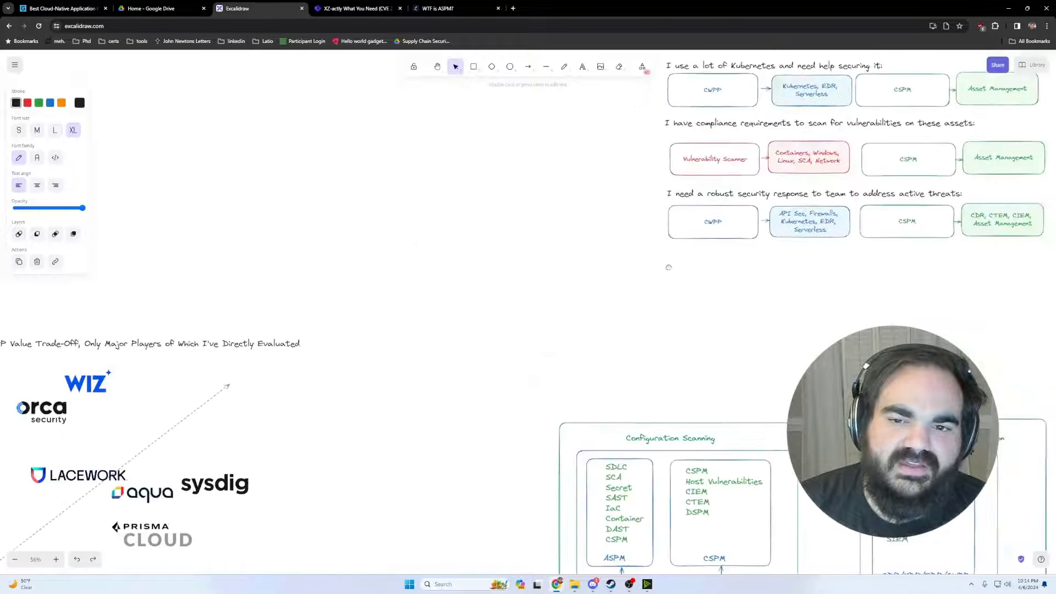
{"action": "scroll", "coordinate": [547, 257], "scroll_direction": "up", "scroll_amount": 2}
{"action": "left_click_drag", "start_coordinate": [349, 236], "coordinate": [575, 251]}
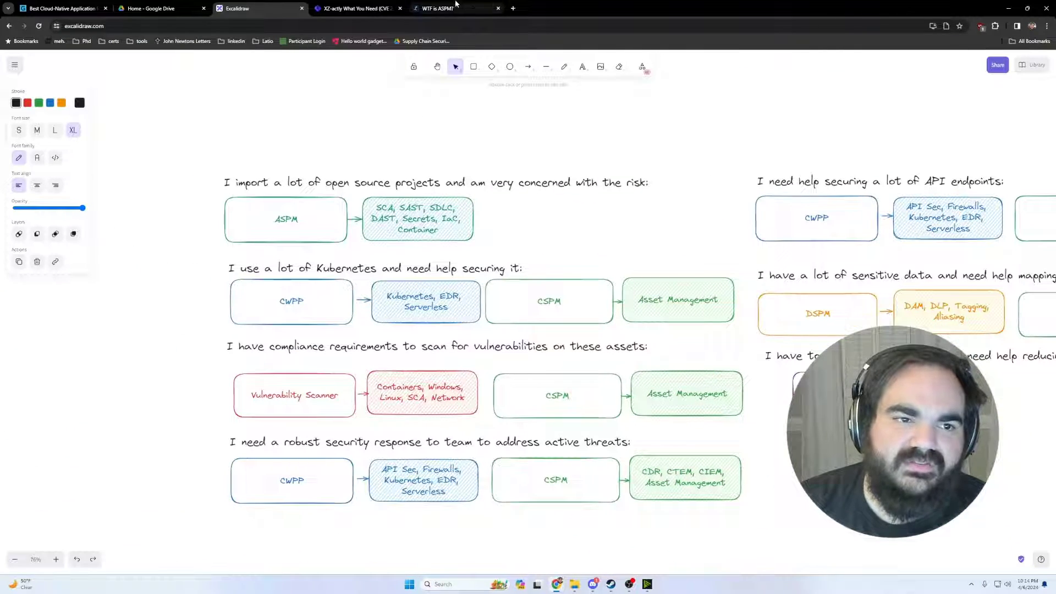
Step: Load list.latio.tech in place of the "WTF is ASPM?" article, check the security-need rows again, and return to the site
{"action": "left_click", "coordinate": [449, 9]}
{"action": "type", "text": "list.latio.tech"}
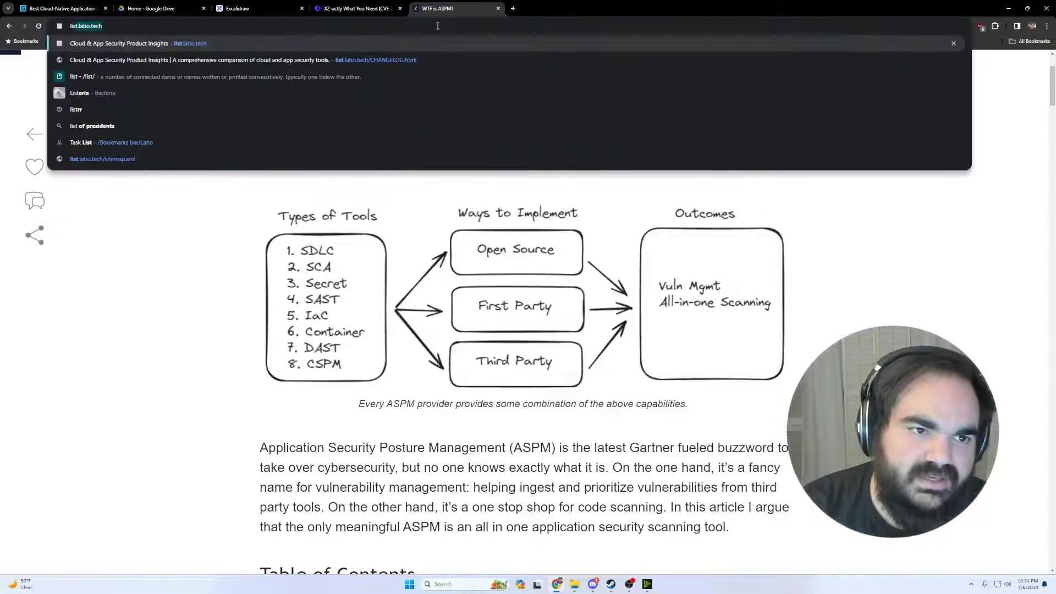
{"action": "key", "text": "Return"}
{"action": "left_click", "coordinate": [233, 6]}
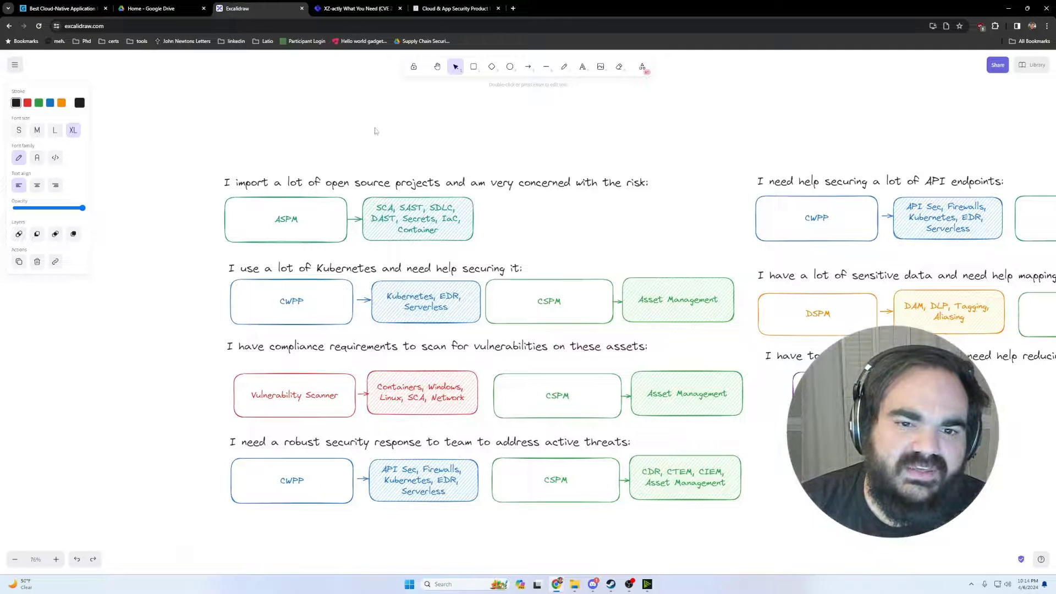
{"action": "scroll", "coordinate": [375, 128], "scroll_direction": "right", "scroll_amount": 3}
{"action": "left_click", "coordinate": [456, 8]}
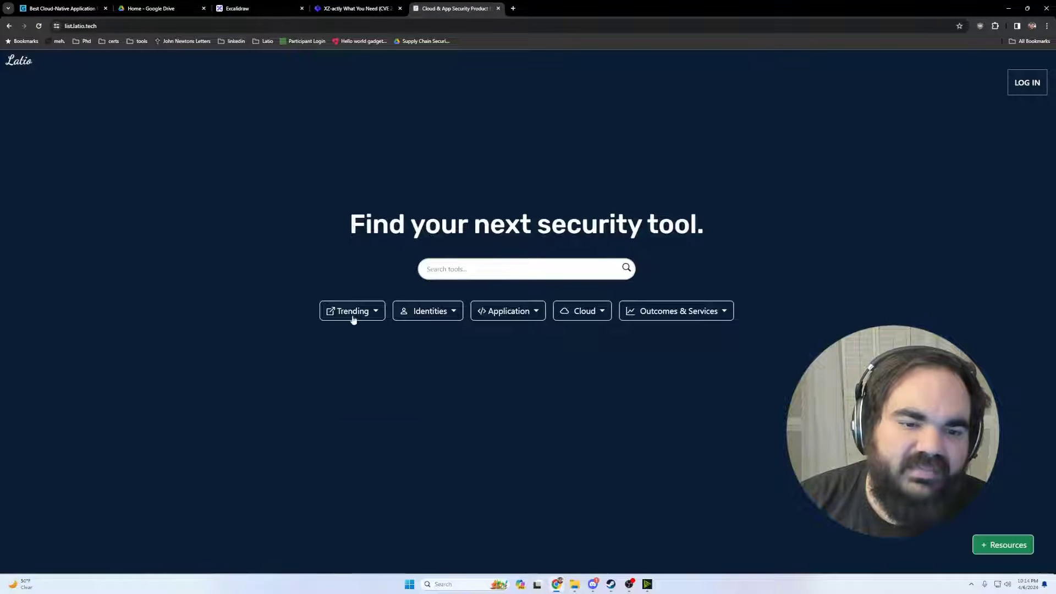
Step: Open the API security tools category from the trending categories and look through its vendor cards
{"action": "left_click", "coordinate": [354, 319]}
{"action": "left_click", "coordinate": [370, 370]}
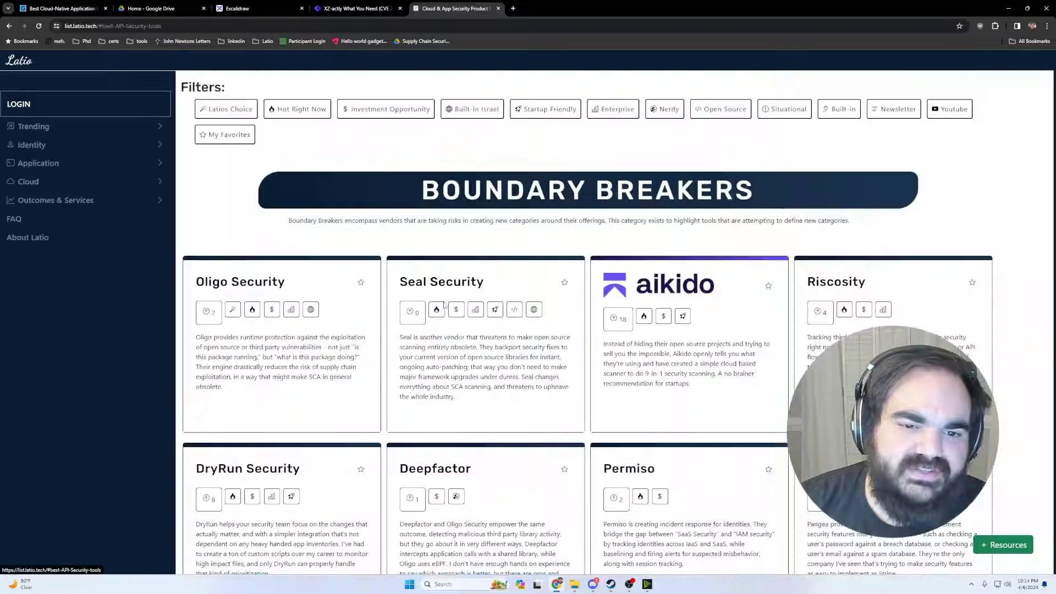
{"action": "scroll", "coordinate": [596, 194], "scroll_direction": "down", "scroll_amount": 3}
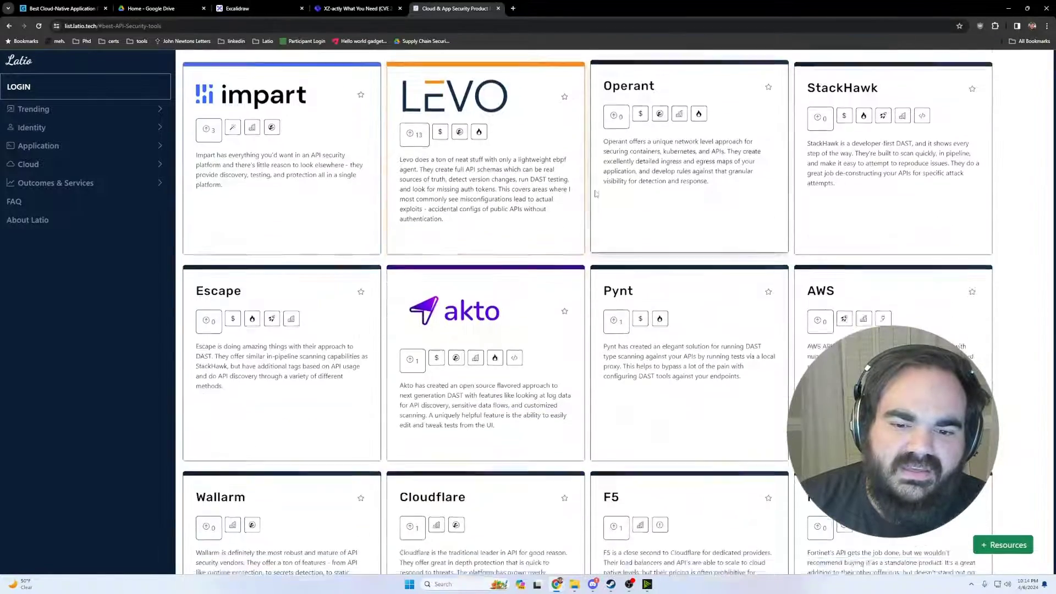
{"action": "scroll", "coordinate": [596, 193], "scroll_direction": "down", "scroll_amount": 3}
{"action": "scroll", "coordinate": [551, 212], "scroll_direction": "up", "scroll_amount": 4}
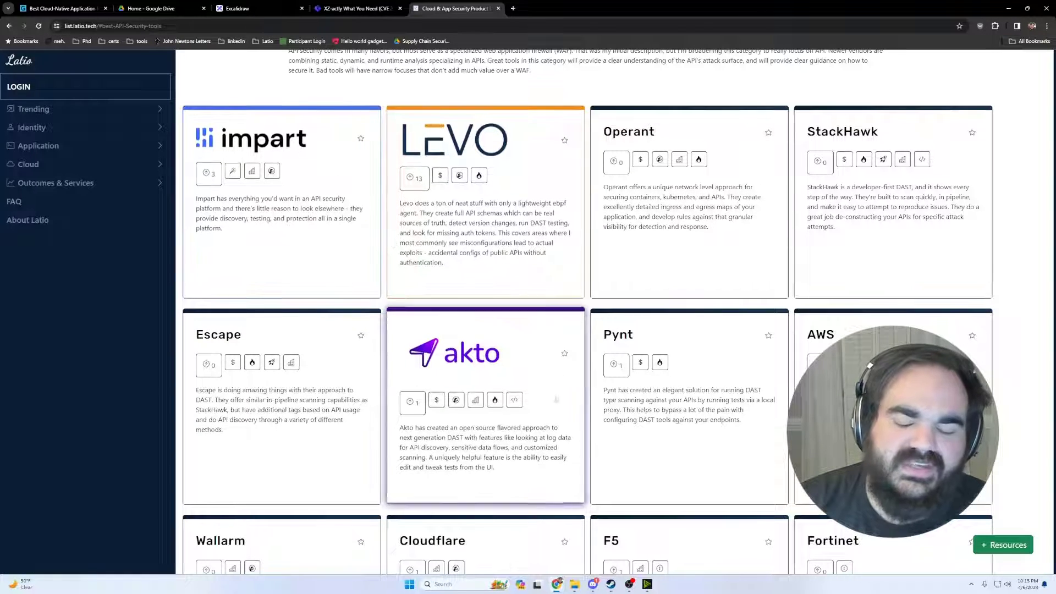
Step: Search the web for "prisma cloud api security" in a new tab and look through Prisma Cloud's API Security product page
{"action": "scroll", "coordinate": [564, 380], "scroll_direction": "down", "scroll_amount": 3}
{"action": "left_click", "coordinate": [513, 8]}
{"action": "type", "text": "prisma"}
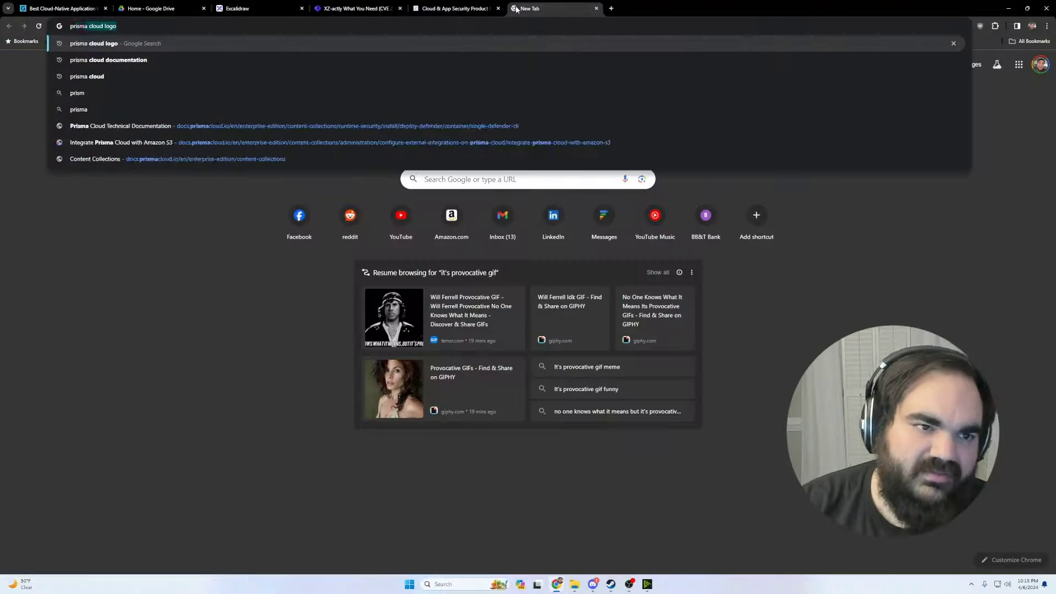
{"action": "type", "text": " cloud api security"}
{"action": "key", "text": "Return"}
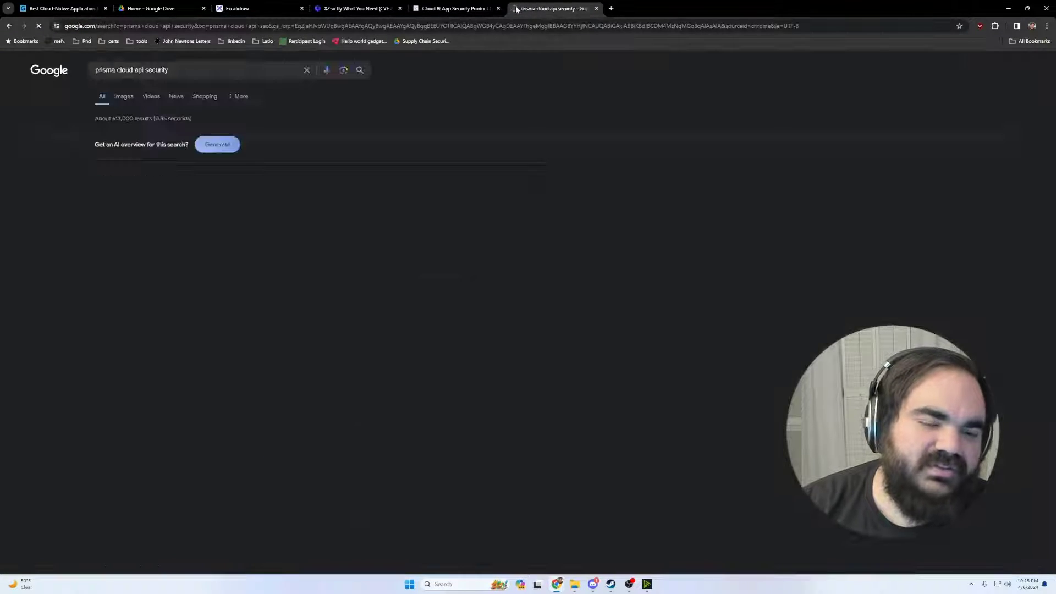
{"action": "left_click", "coordinate": [116, 200]}
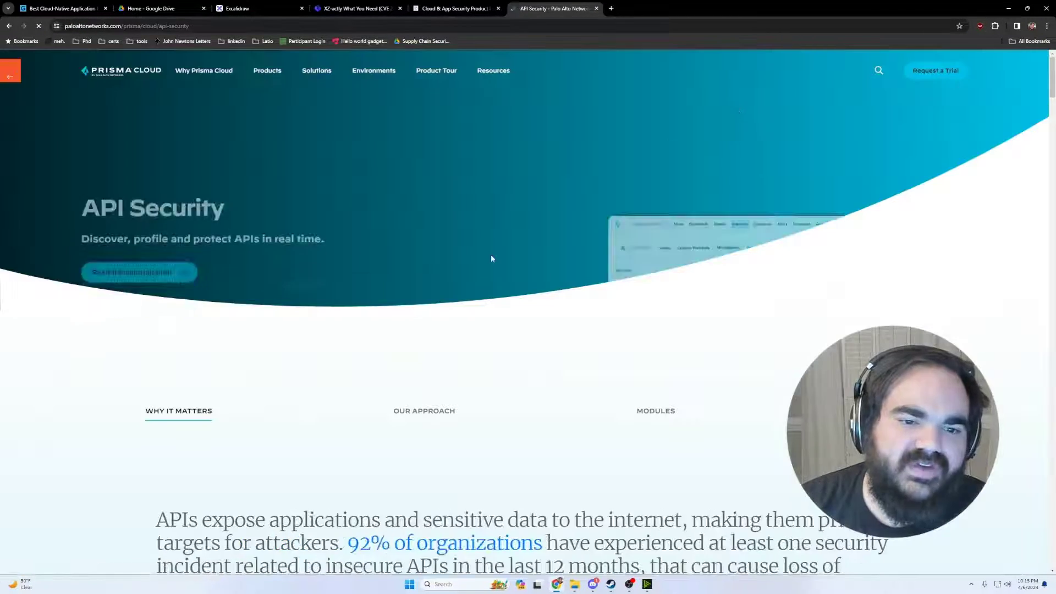
{"action": "scroll", "coordinate": [614, 196], "scroll_direction": "down", "scroll_amount": 10}
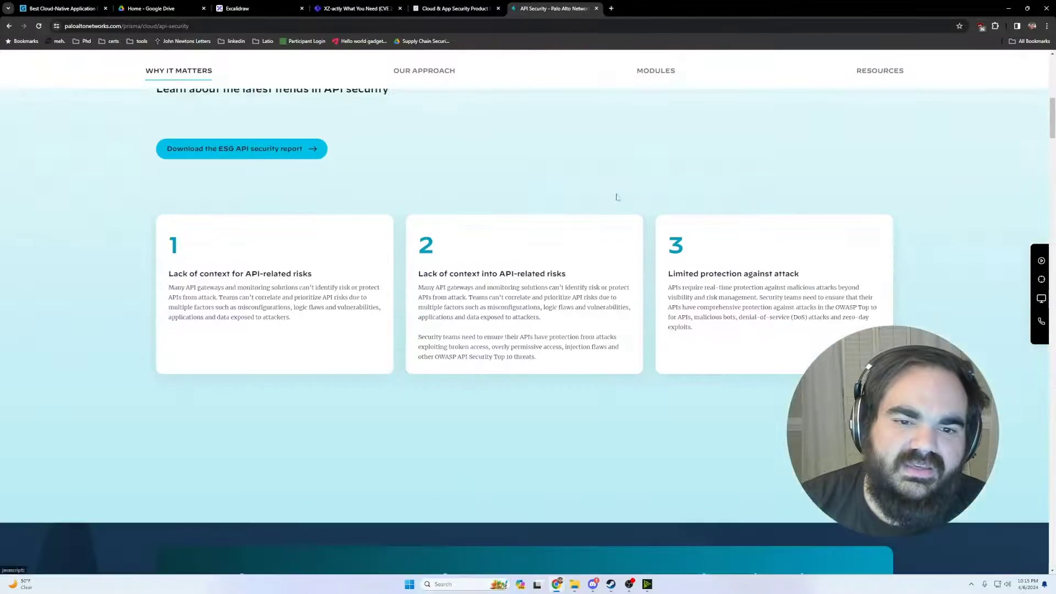
Step: Revisit the API security vendor cards on list.latio.tech and the Oligo article on the XZ backdoor
{"action": "key", "text": "ctrl+shift+Tab"}
{"action": "scroll", "coordinate": [403, 175], "scroll_direction": "up", "scroll_amount": 5}
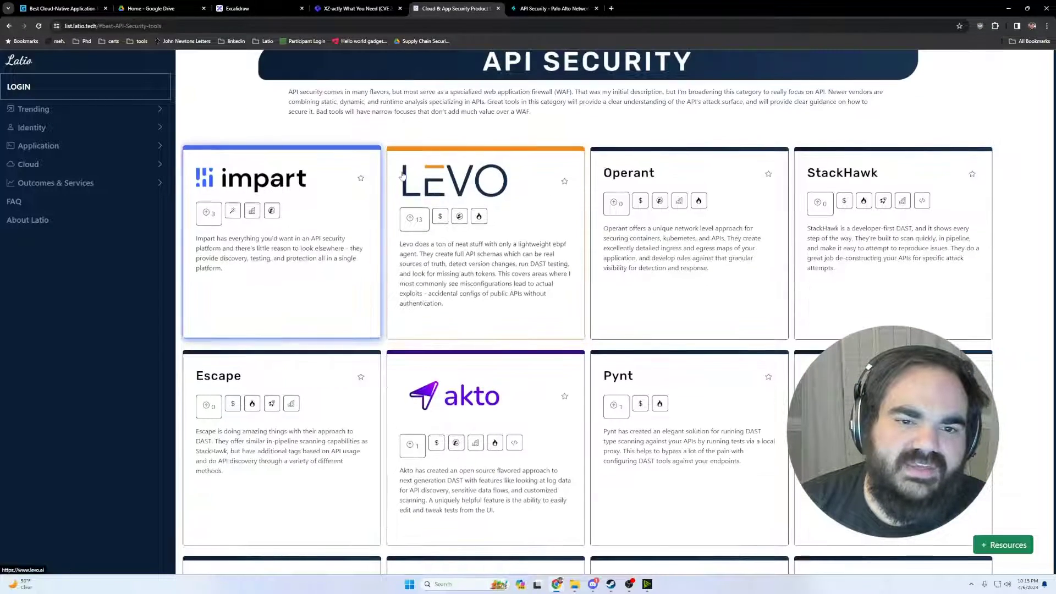
{"action": "key", "text": "ctrl+shift+Tab"}
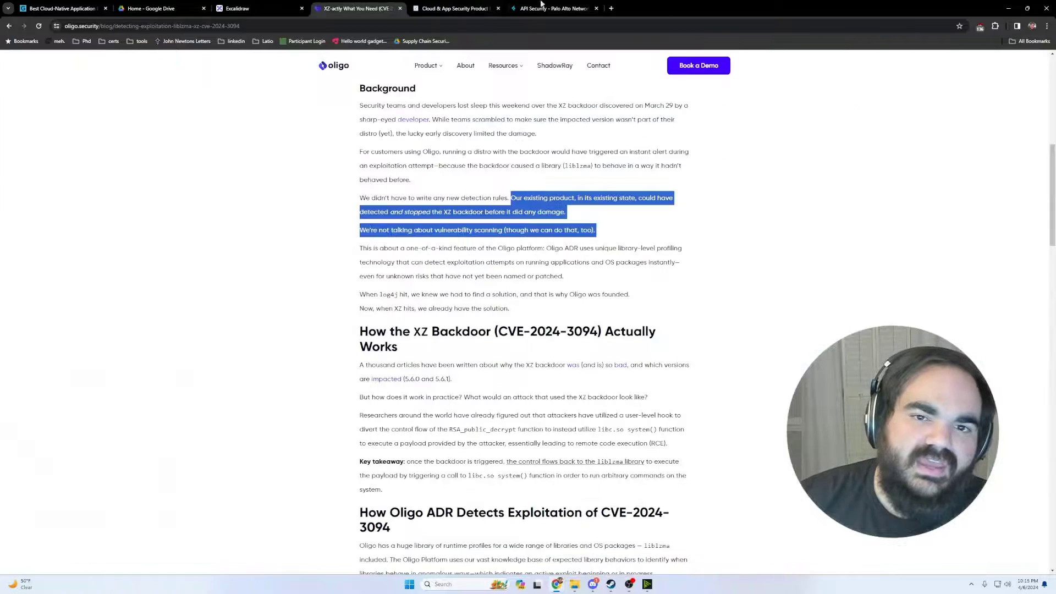
{"action": "left_click", "coordinate": [584, 7]}
Step: Return to the Excalidraw board, highlight the Kubernetes and active-threats rows, and look over the remaining security-need rows
{"action": "left_click", "coordinate": [282, 8]}
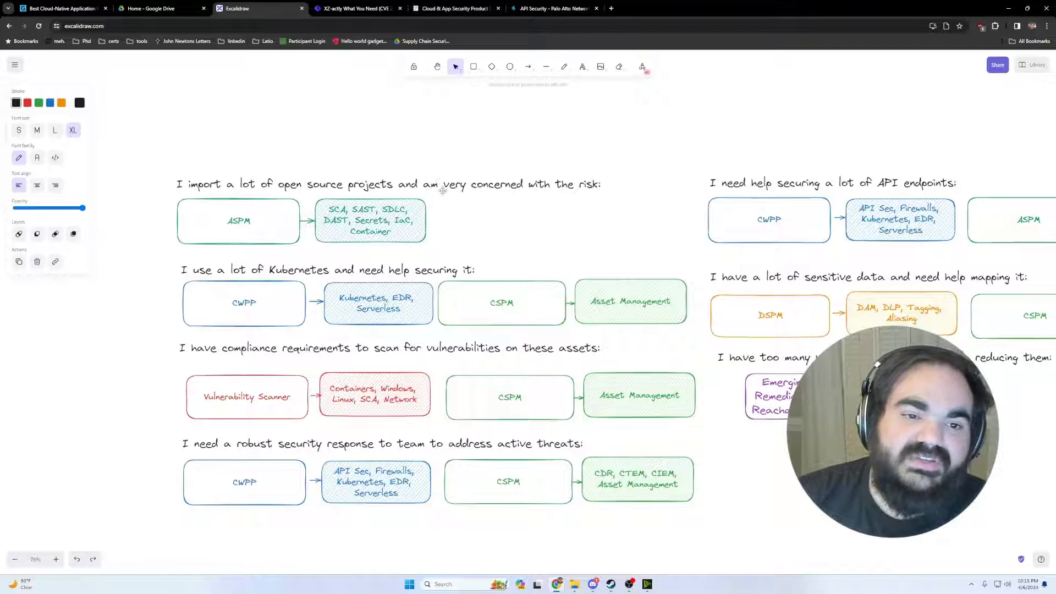
{"action": "scroll", "coordinate": [449, 173], "scroll_direction": "right", "scroll_amount": 2}
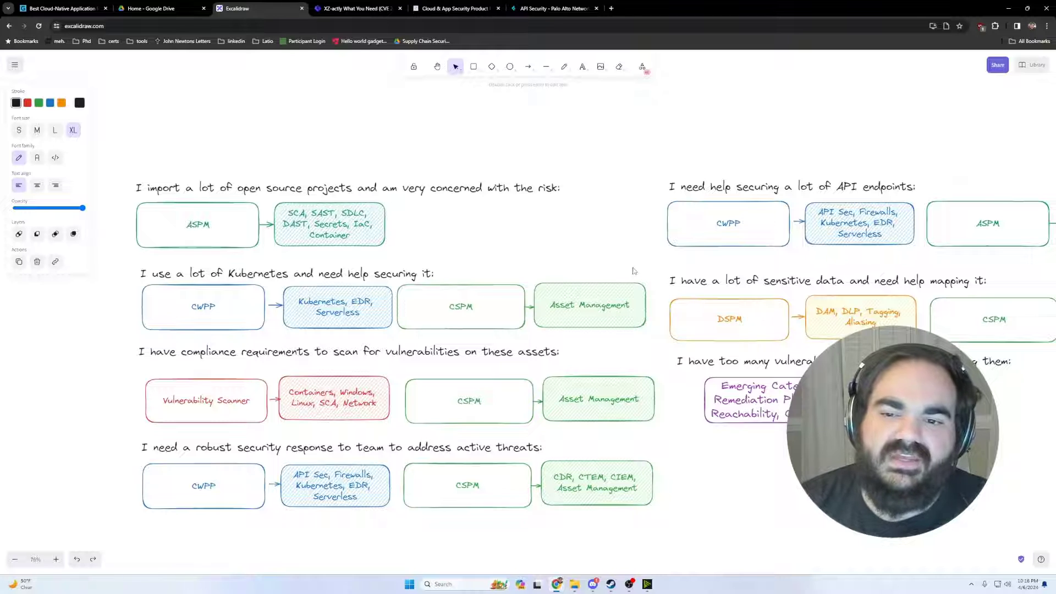
{"action": "scroll", "coordinate": [828, 260], "scroll_direction": "right", "scroll_amount": 1}
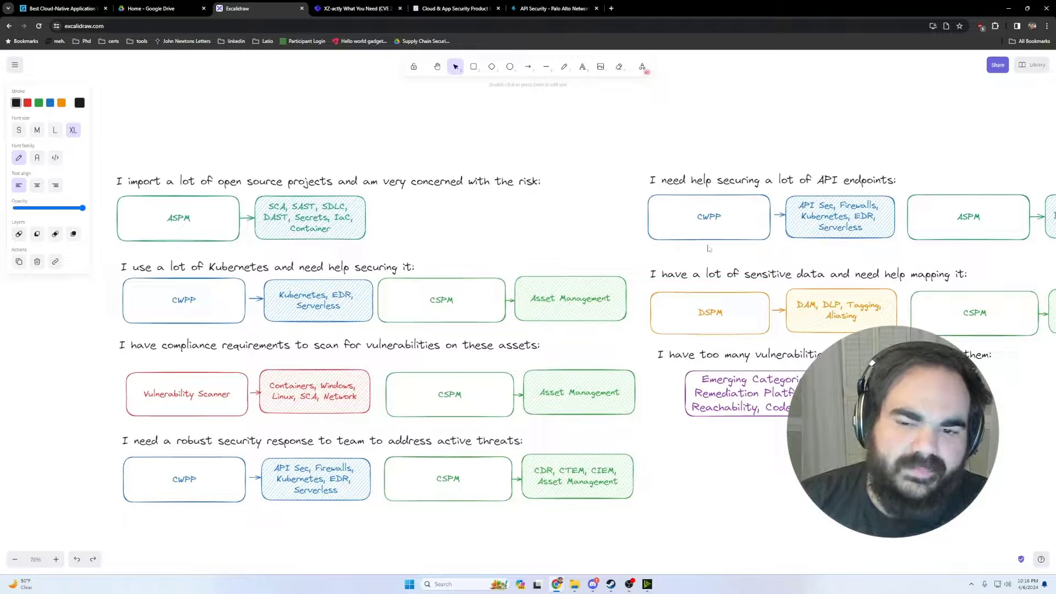
{"action": "left_click_drag", "start_coordinate": [113, 258], "coordinate": [628, 344]}
{"action": "left_click", "coordinate": [555, 355]}
{"action": "left_click_drag", "start_coordinate": [90, 437], "coordinate": [219, 444]}
{"action": "left_click", "coordinate": [697, 520]}
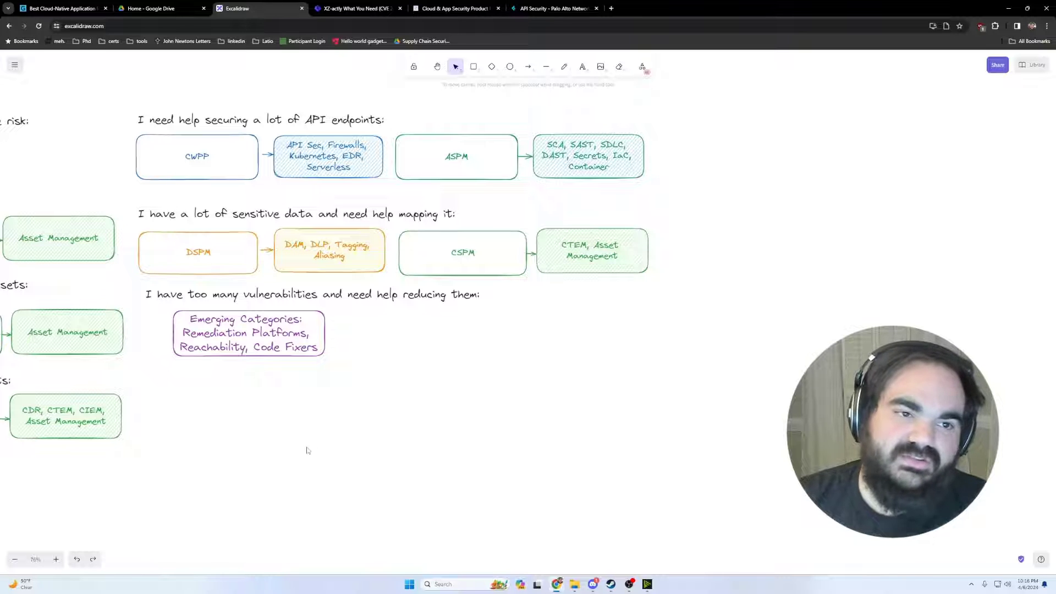
{"action": "scroll", "coordinate": [306, 415], "scroll_direction": "down", "scroll_amount": 5}
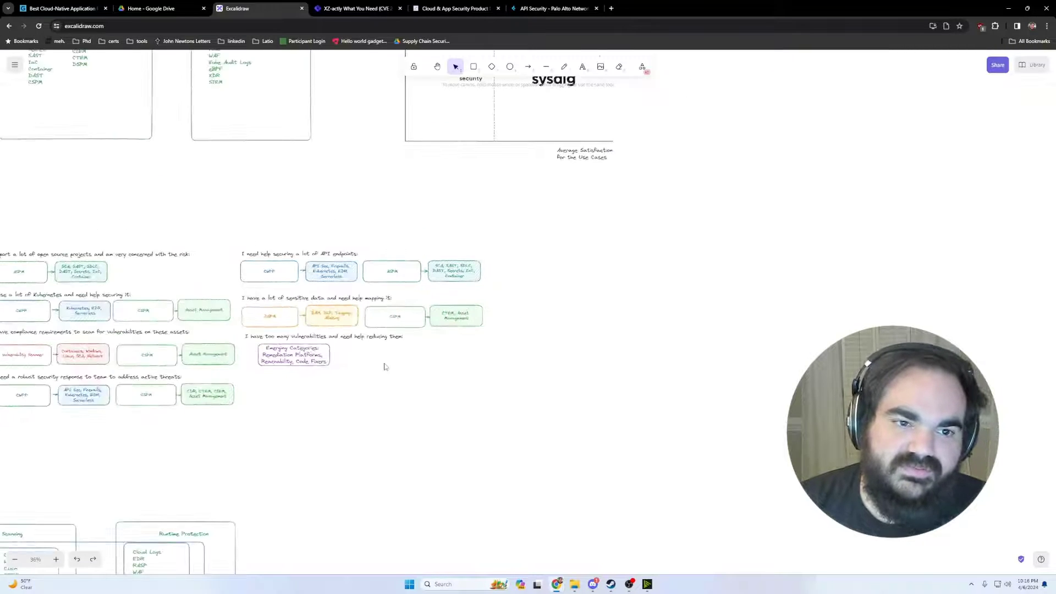
{"action": "scroll", "coordinate": [384, 365], "scroll_direction": "up", "scroll_amount": 2}
Step: Switch back to list.latio.tech and open the Kubernetes tools category, followed by the ASPM category under Application
{"action": "left_click", "coordinate": [549, 7]}
{"action": "left_click", "coordinate": [454, 8]}
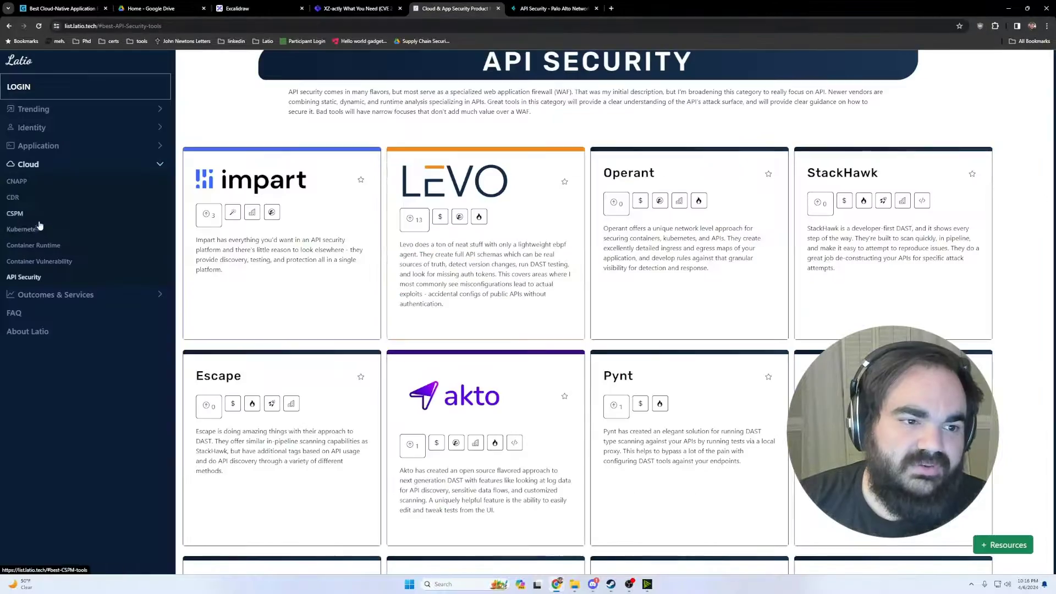
{"action": "left_click", "coordinate": [39, 229]}
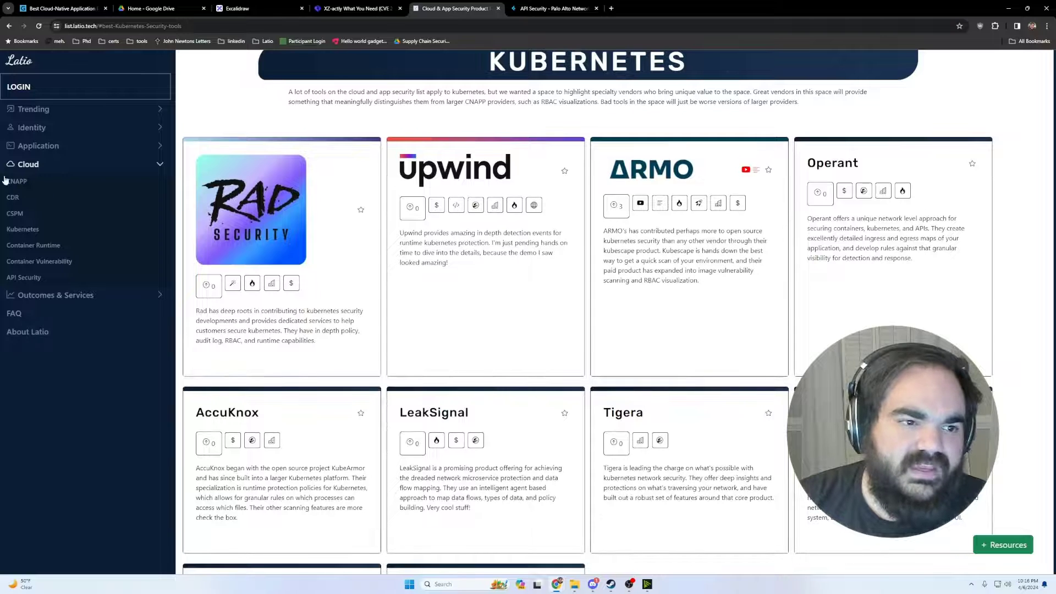
{"action": "left_click", "coordinate": [39, 145]}
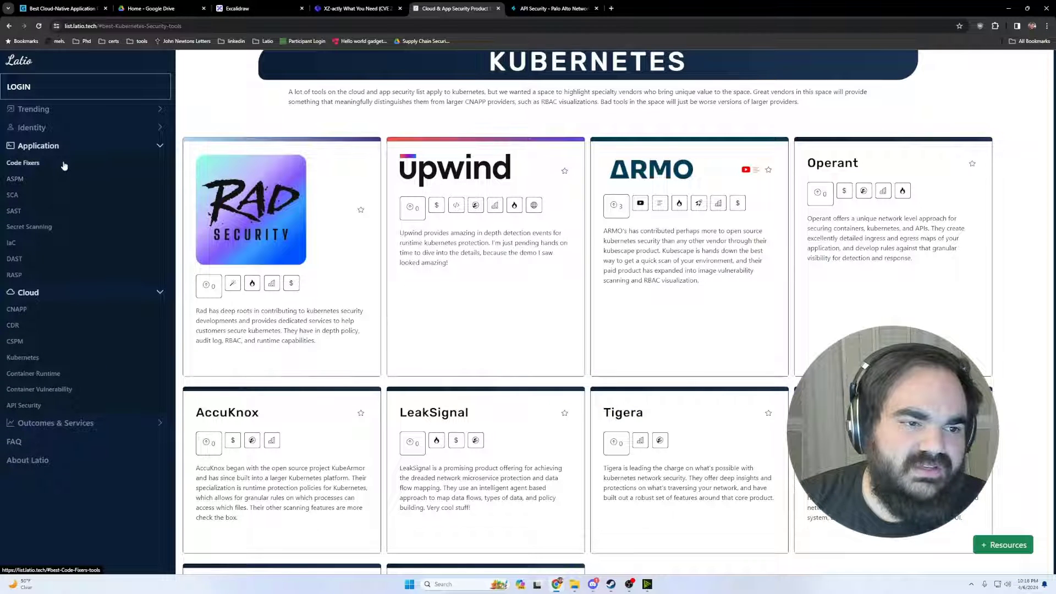
{"action": "left_click", "coordinate": [15, 179]}
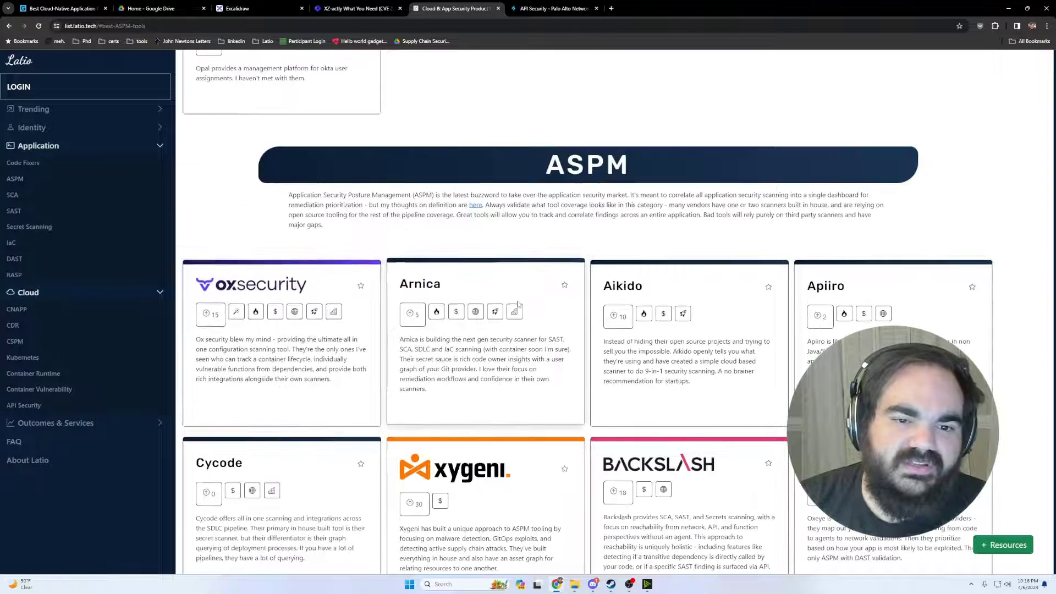
Step: Look through the ASPM vendor cards down to Synopsys, and return to the start of the category
{"action": "scroll", "coordinate": [520, 306], "scroll_direction": "down", "scroll_amount": 2}
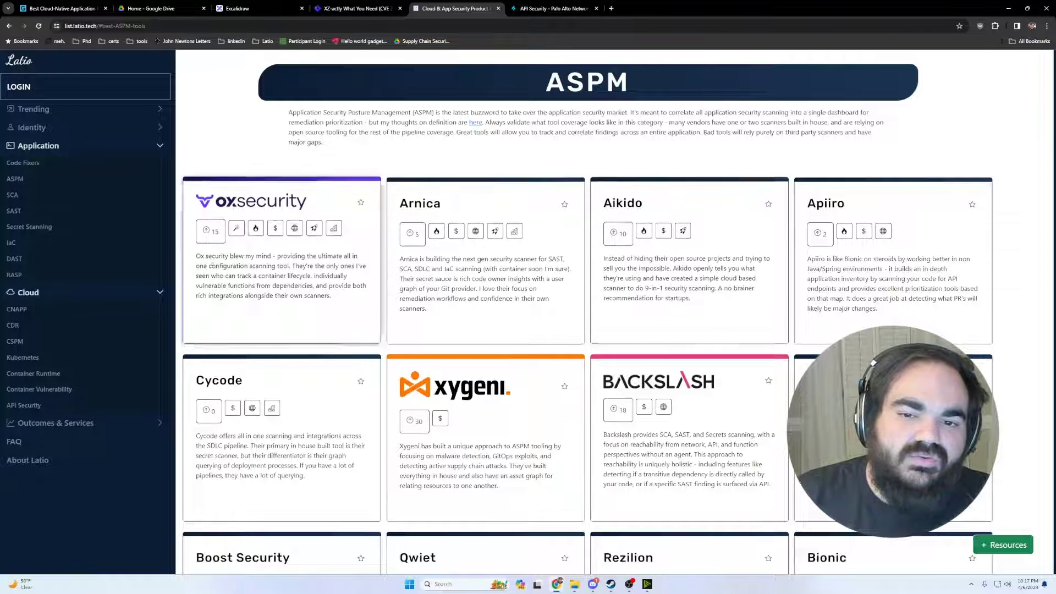
{"action": "scroll", "coordinate": [582, 178], "scroll_direction": "down", "scroll_amount": 1}
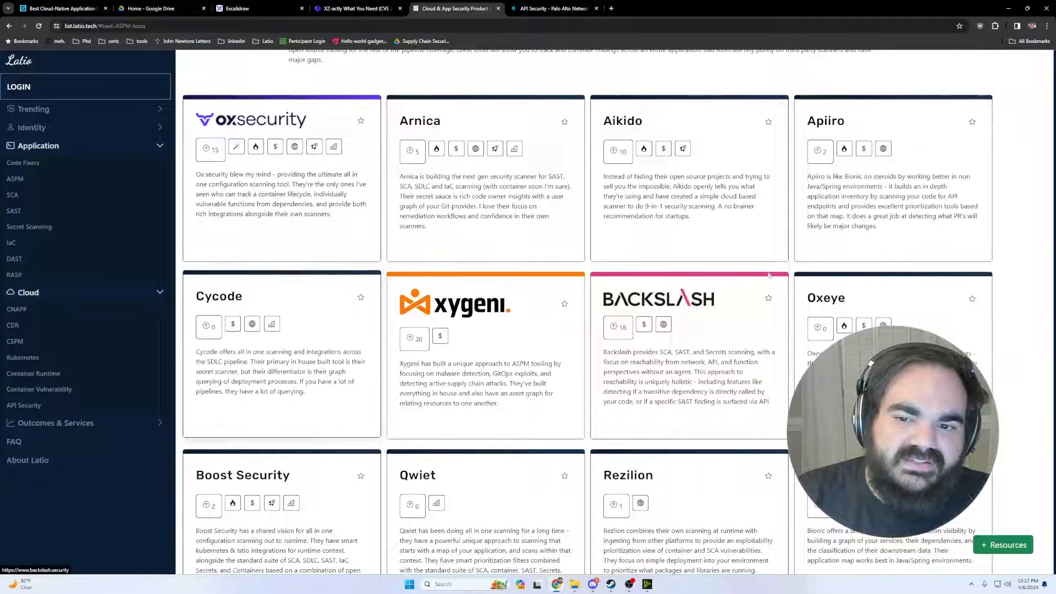
{"action": "scroll", "coordinate": [818, 127], "scroll_direction": "down", "scroll_amount": 6}
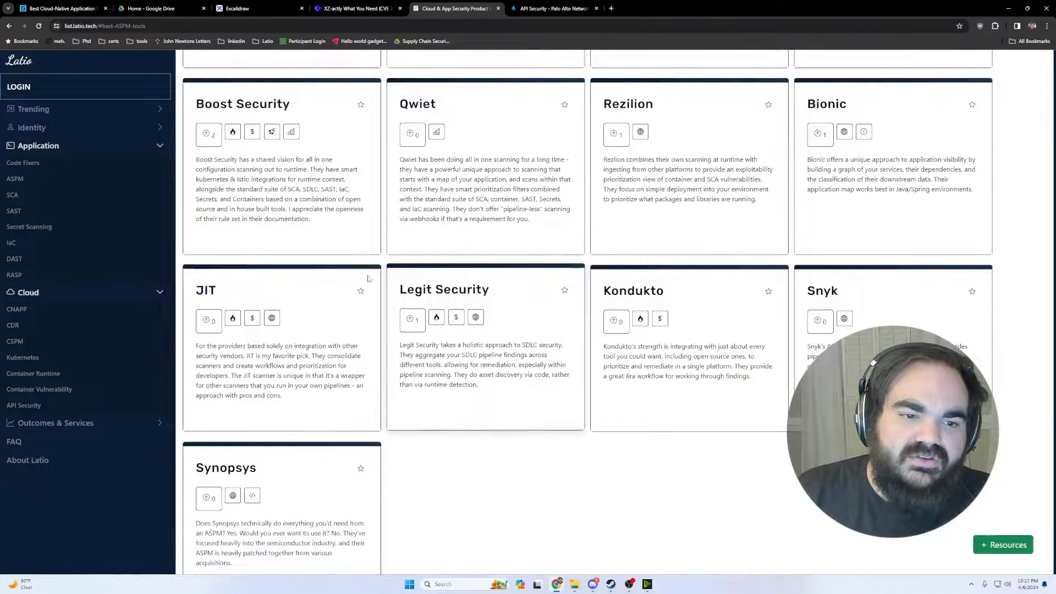
{"action": "scroll", "coordinate": [369, 303], "scroll_direction": "up", "scroll_amount": 1}
{"action": "scroll", "coordinate": [368, 302], "scroll_direction": "up", "scroll_amount": 6}
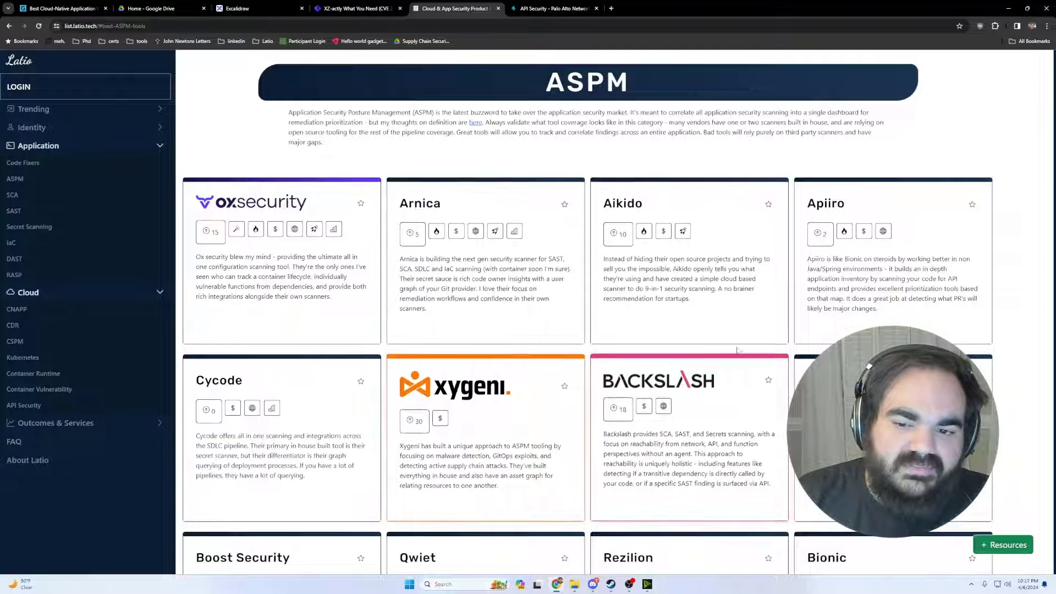
{"action": "scroll", "coordinate": [528, 275], "scroll_direction": "down", "scroll_amount": 2}
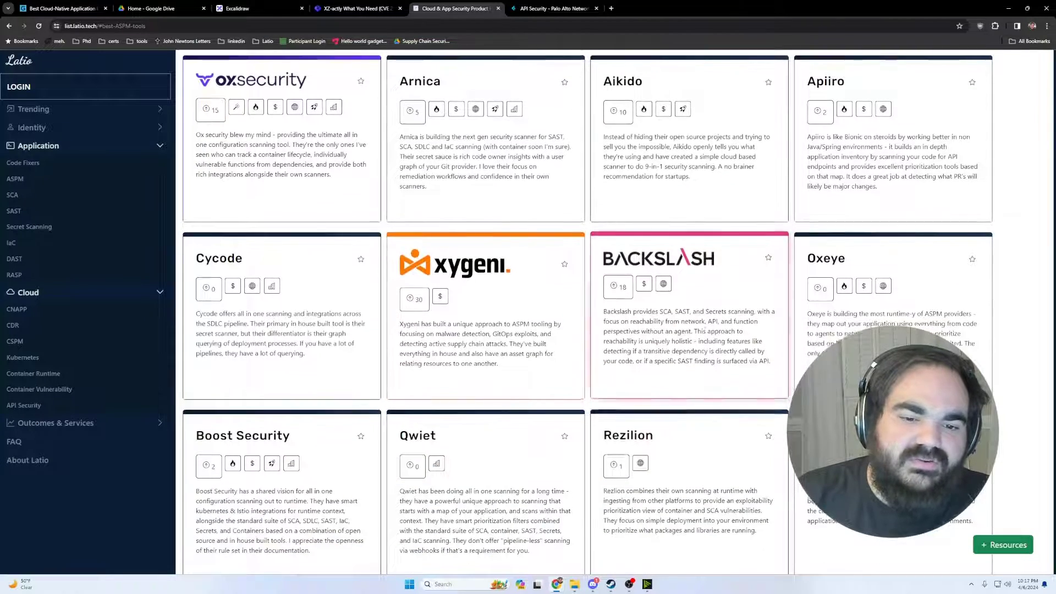
{"action": "scroll", "coordinate": [661, 209], "scroll_direction": "up", "scroll_amount": 2}
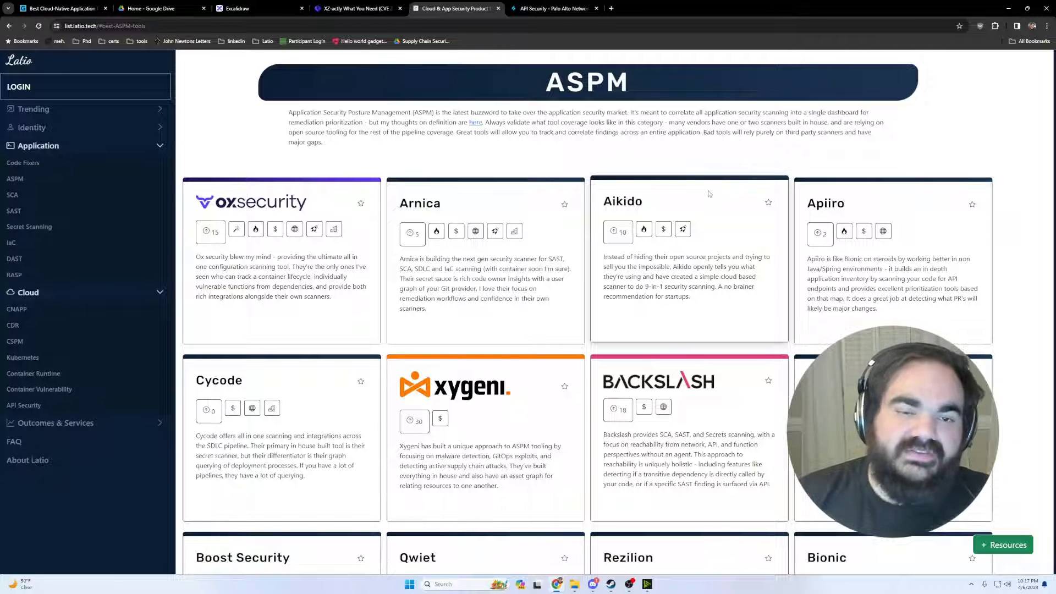
Step: Go back to the Excalidraw board, review the security-need rows, and highlight the Configuration Scanning and Runtime Protection boxes
{"action": "left_click", "coordinate": [250, 8]}
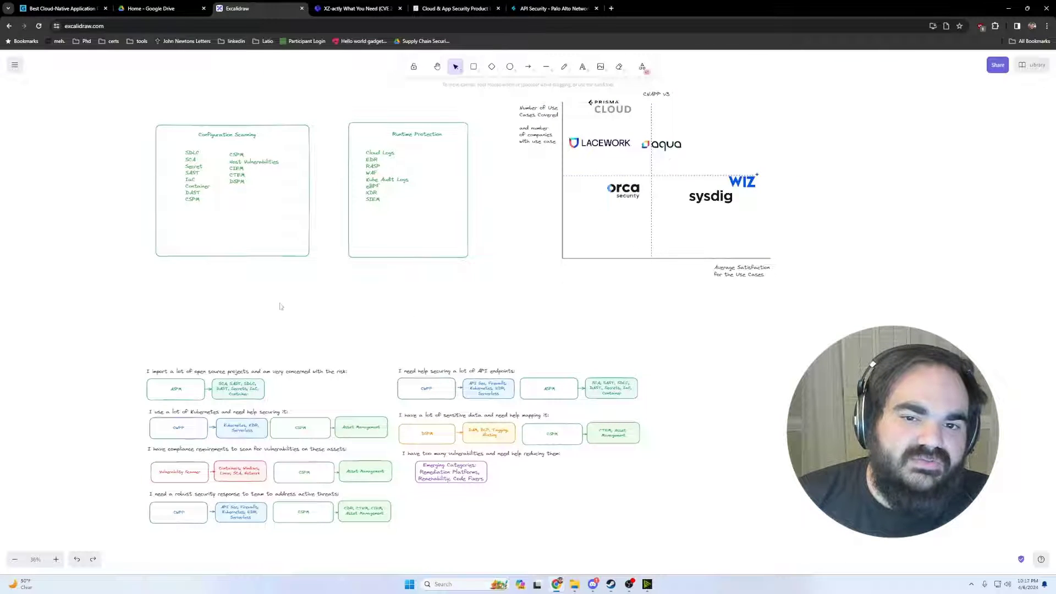
{"action": "left_click_drag", "start_coordinate": [279, 303], "coordinate": [495, 146]}
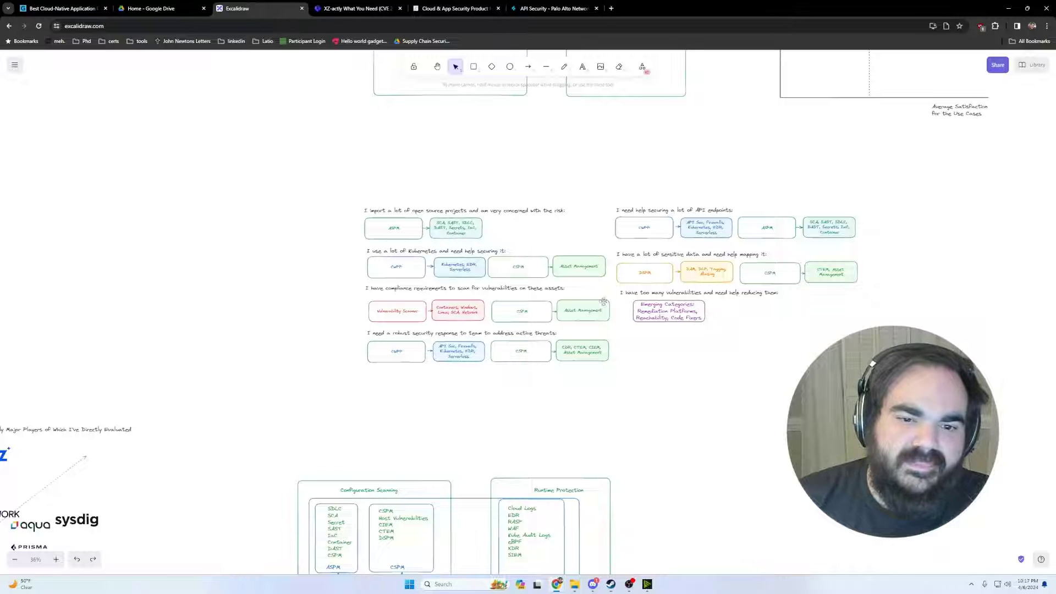
{"action": "scroll", "coordinate": [605, 306], "scroll_direction": "up", "scroll_amount": 4}
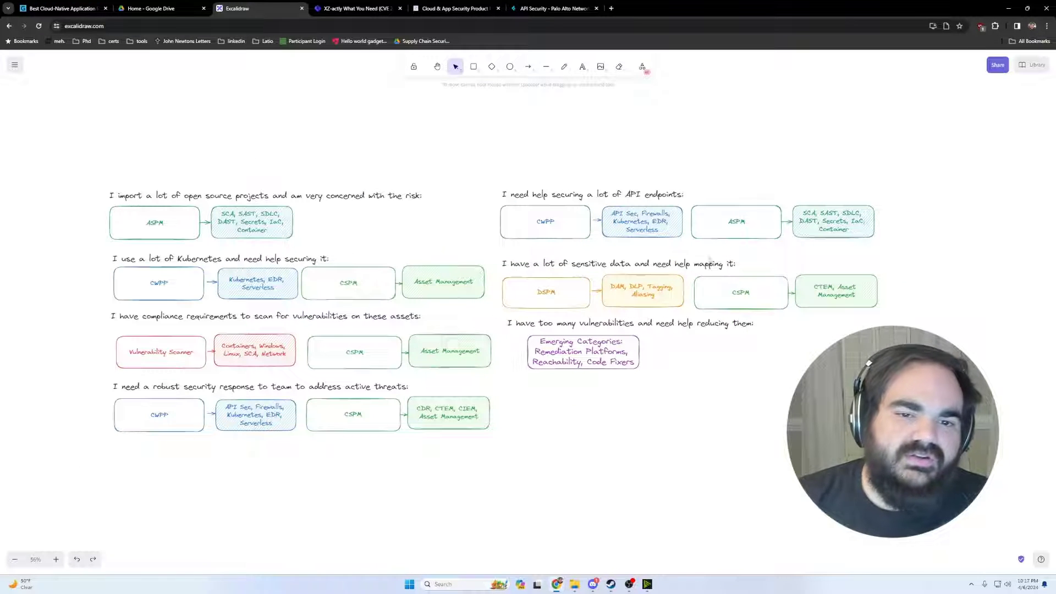
{"action": "scroll", "coordinate": [522, 285], "scroll_direction": "up", "scroll_amount": 6}
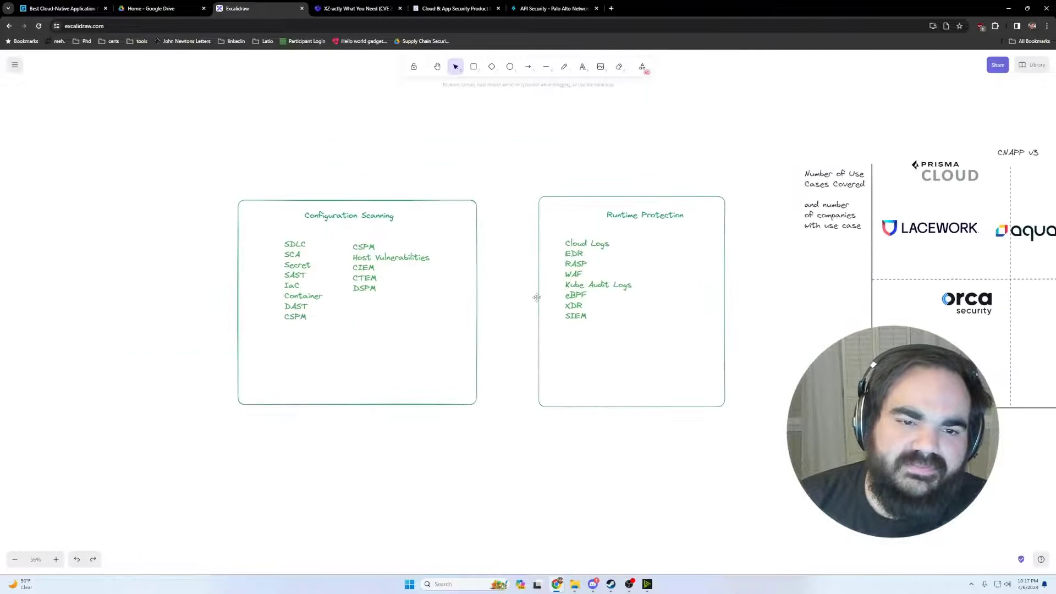
{"action": "scroll", "coordinate": [505, 244], "scroll_direction": "left", "scroll_amount": 2}
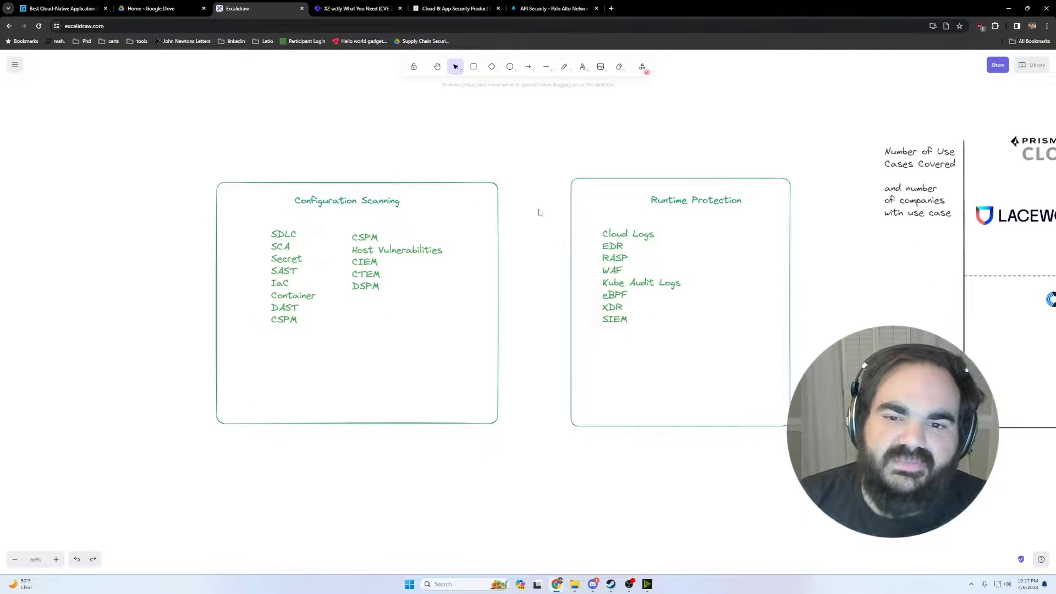
{"action": "left_click_drag", "start_coordinate": [137, 140], "coordinate": [893, 472]}
{"action": "left_click", "coordinate": [893, 472]}
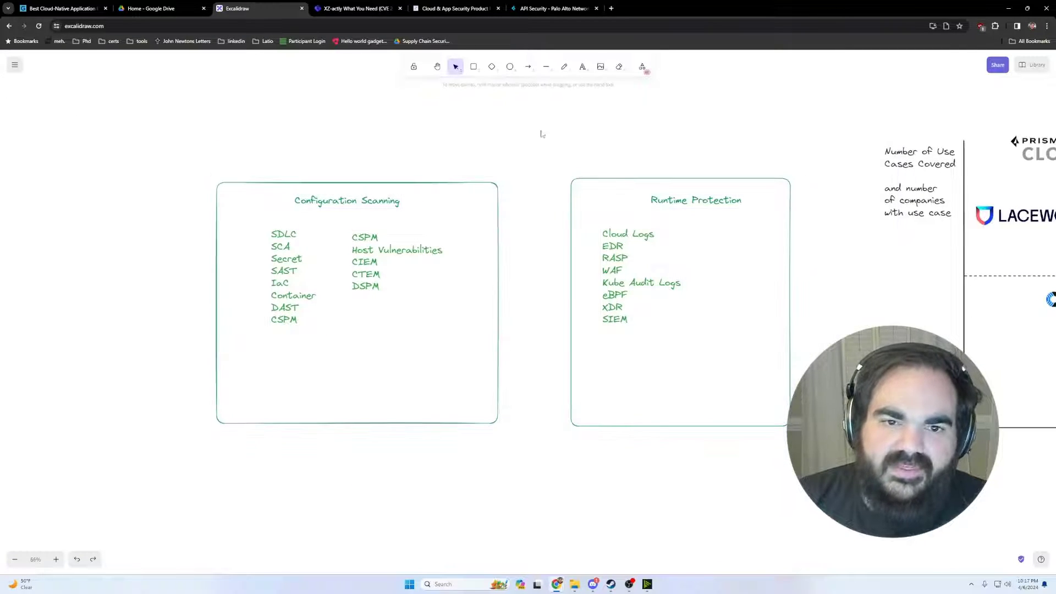
Step: Move the SDLC-to-CSPM list within the Configuration Scanning box to the side facing Runtime Protection, below Host Vulnerabilities
{"action": "left_click", "coordinate": [529, 66]}
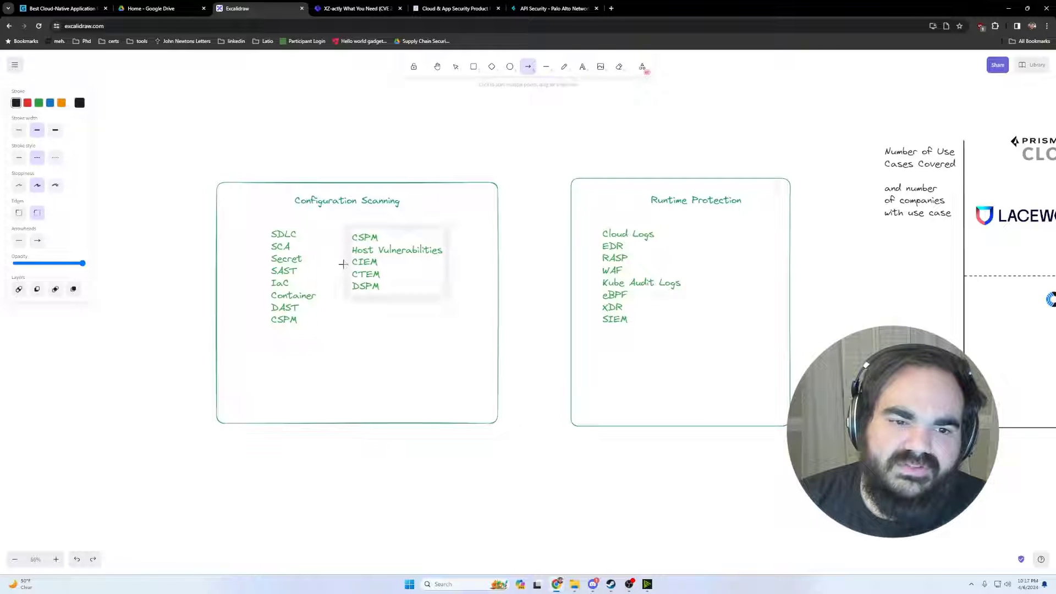
{"action": "key", "text": "v"}
{"action": "left_click", "coordinate": [312, 270]}
{"action": "left_click_drag", "start_coordinate": [313, 270], "coordinate": [440, 317]}
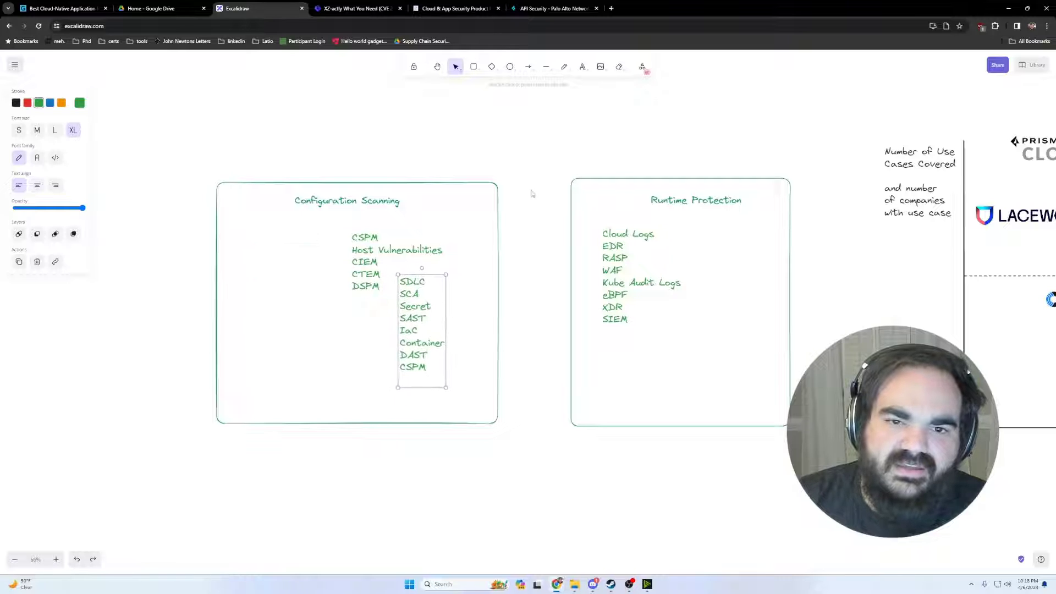
Step: Move the Runtime Protection list lower in its box and draw a dashed arrow from EDR to Container
{"action": "key", "text": "a"}
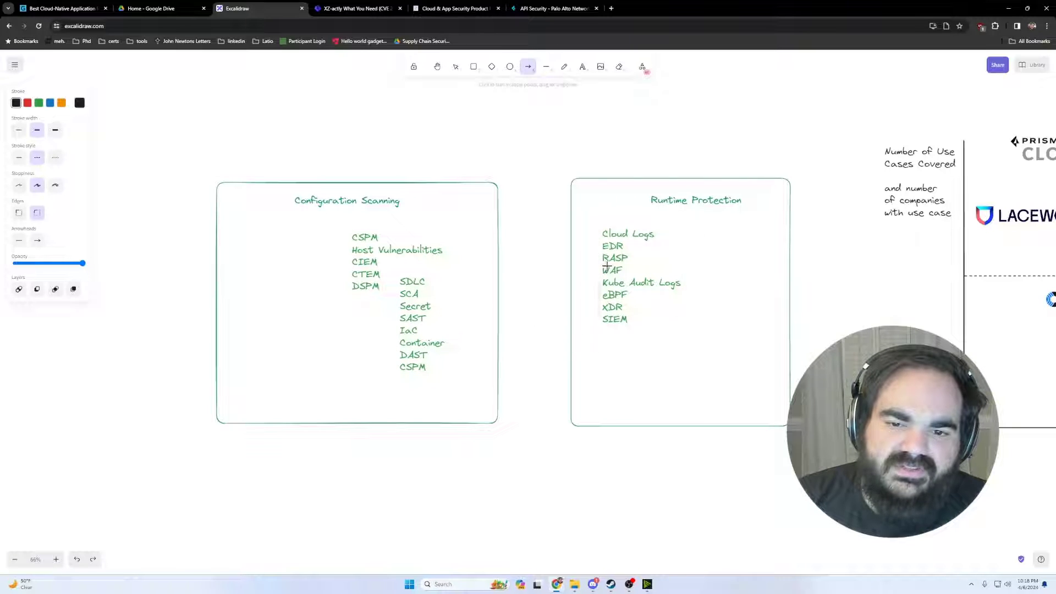
{"action": "key", "text": "v"}
{"action": "key", "text": "Escape"}
{"action": "left_click_drag", "start_coordinate": [622, 255], "coordinate": [449, 343]}
{"action": "left_click", "coordinate": [529, 66]}
{"action": "left_click", "coordinate": [536, 261]}
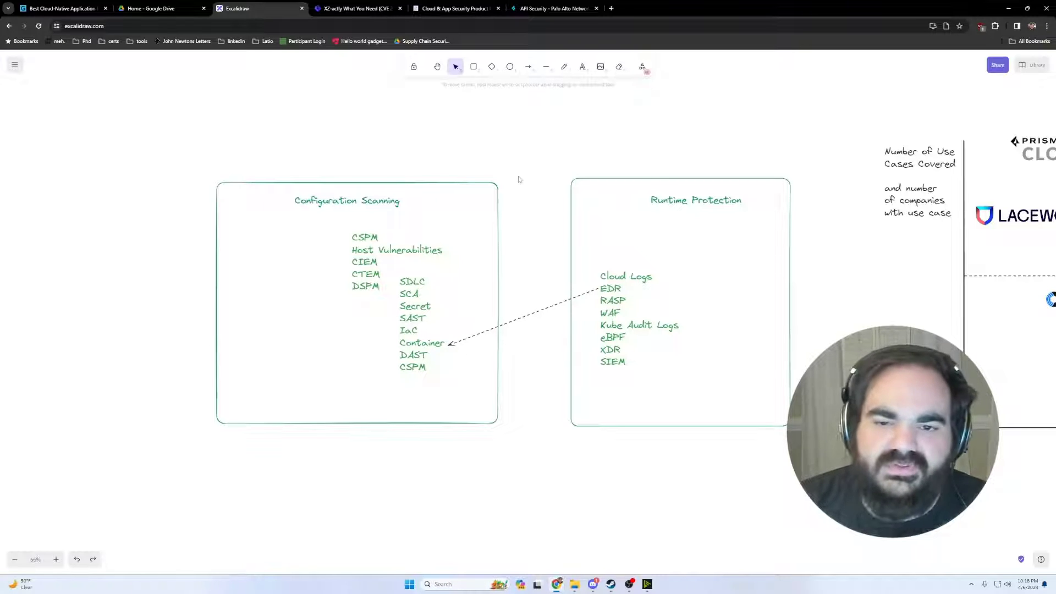
Step: Draw dashed arrows from Container to SIEM and from DAST to WAF between the two boxes
{"action": "left_click", "coordinate": [528, 67]}
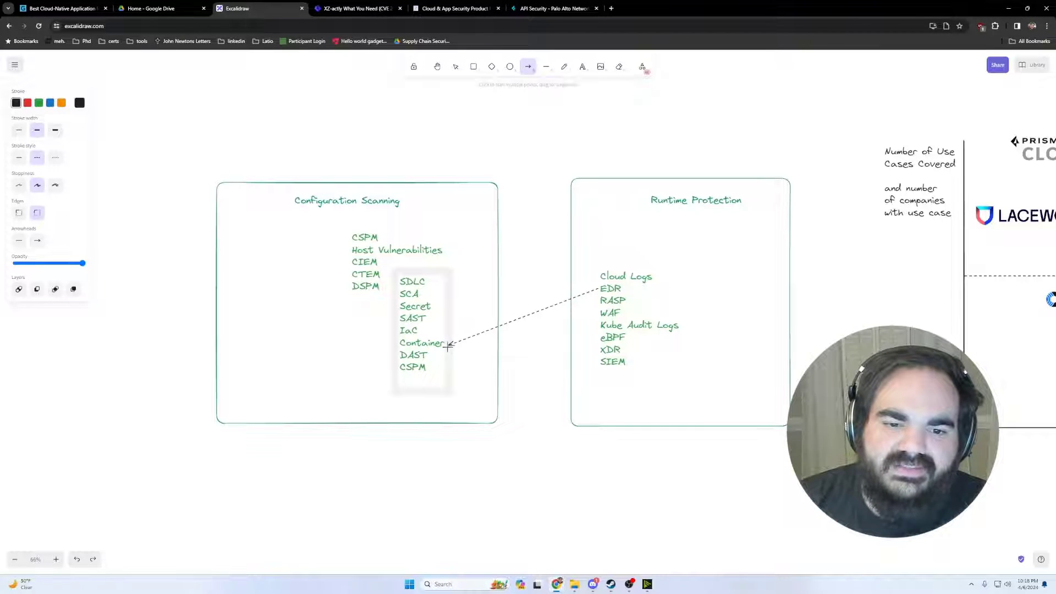
{"action": "mouse_move", "coordinate": [448, 346]}
{"action": "left_mouse_down"}
{"action": "mouse_move", "coordinate": [568, 324]}
{"action": "mouse_move", "coordinate": [595, 294]}
{"action": "left_mouse_up"}
{"action": "mouse_move", "coordinate": [449, 347]}
{"action": "left_mouse_down"}
{"action": "mouse_move", "coordinate": [597, 348]}
{"action": "mouse_move", "coordinate": [598, 363]}
{"action": "left_mouse_up"}
{"action": "left_click", "coordinate": [532, 209]}
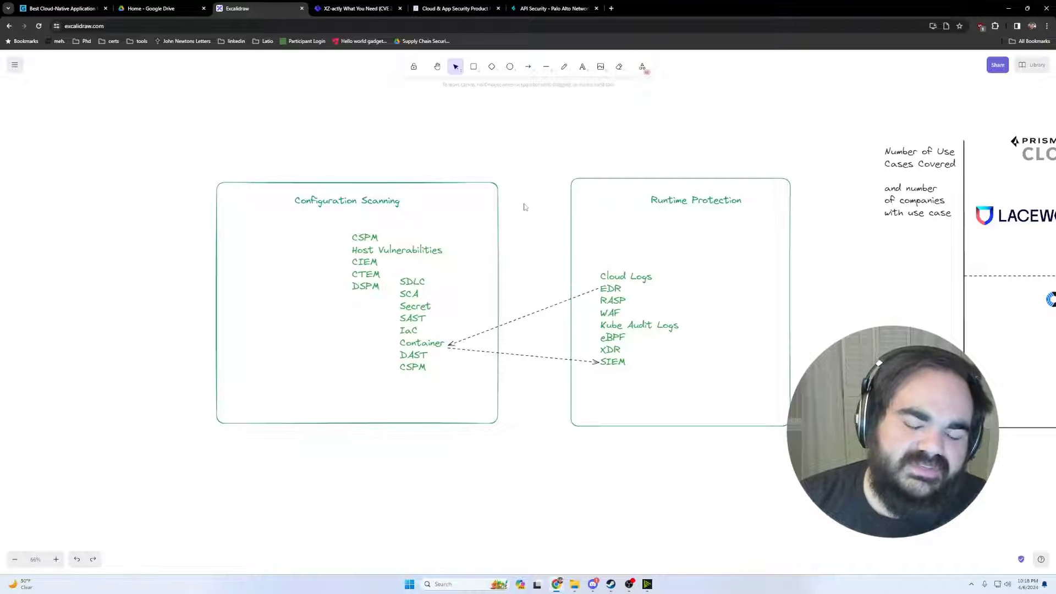
{"action": "left_click", "coordinate": [528, 67]}
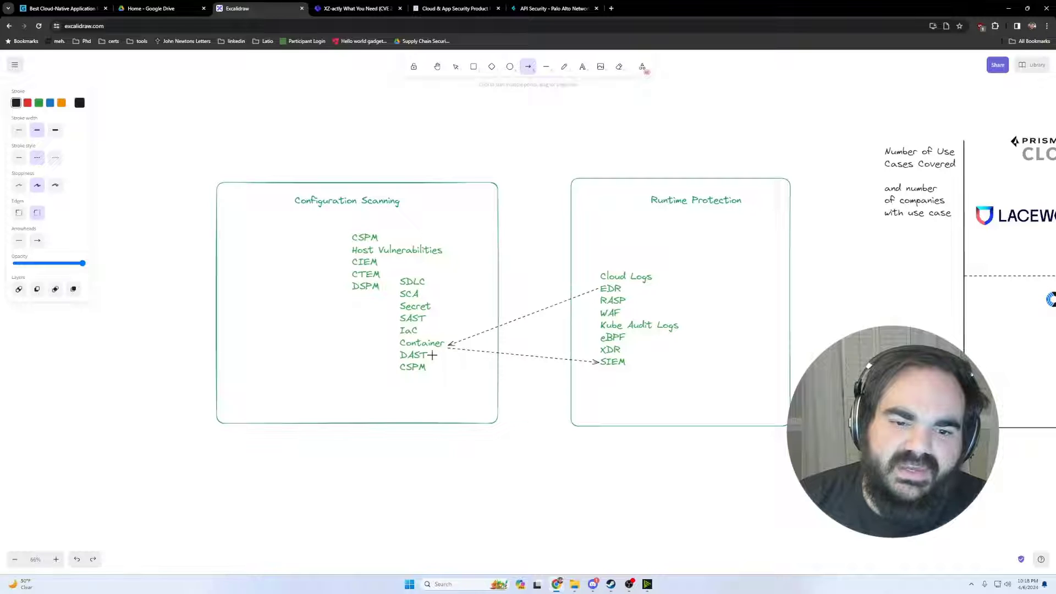
{"action": "left_click_drag", "start_coordinate": [442, 355], "coordinate": [595, 314]}
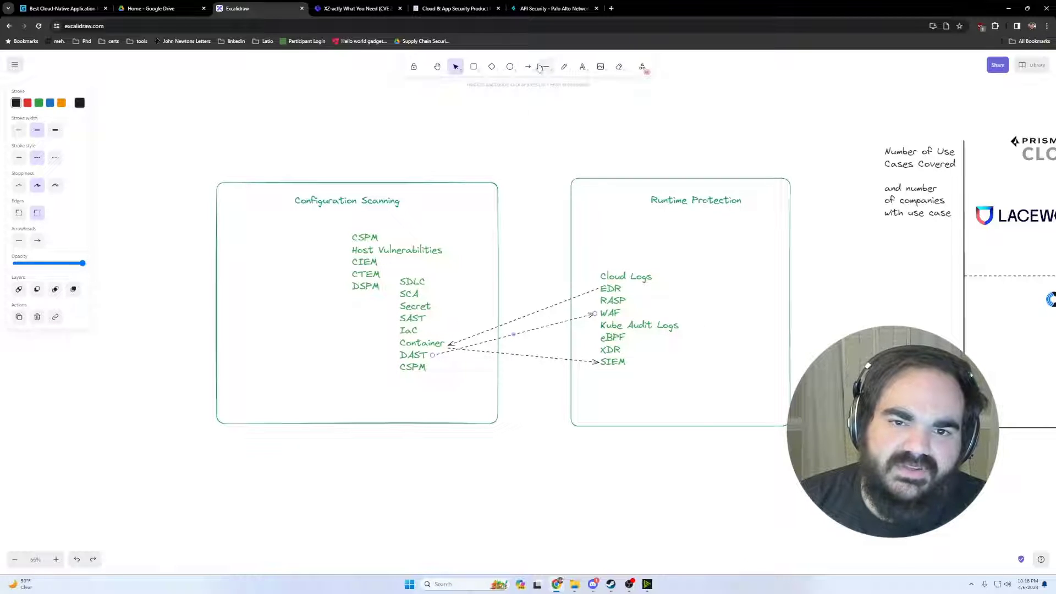
Step: Draw a dashed arrow from WAF in the Runtime Protection box back to DAST in the Configuration Scanning box
{"action": "left_click", "coordinate": [531, 67]}
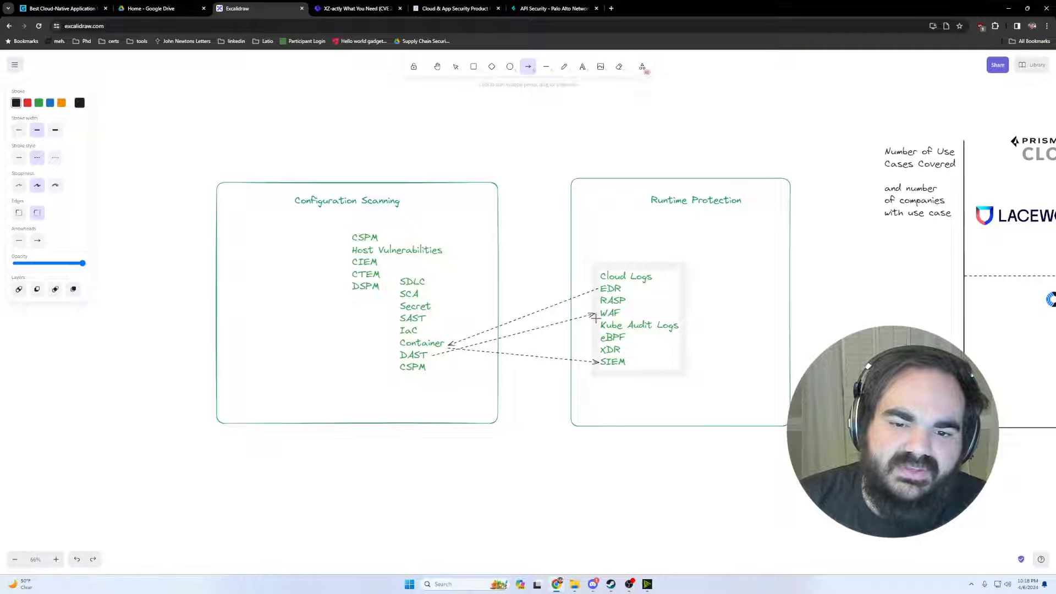
{"action": "left_click_drag", "start_coordinate": [596, 318], "coordinate": [435, 359]}
{"action": "left_click", "coordinate": [523, 244]}
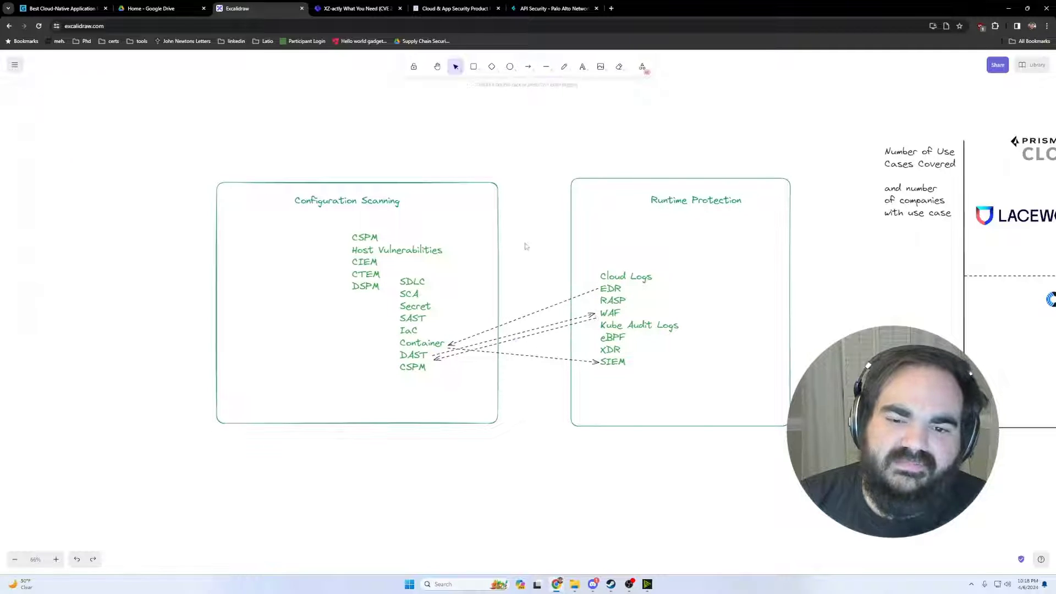
Step: Find the CNAPP diagram with the Developer, Security and Compliance, and Security Operations diamonds, and examine its tool lists
{"action": "left_click_drag", "start_coordinate": [188, 116], "coordinate": [845, 461]}
{"action": "left_click", "coordinate": [845, 461]}
{"action": "mouse_move", "coordinate": [496, 240]}
{"action": "left_mouse_down"}
{"action": "mouse_move", "coordinate": [531, 345]}
{"action": "mouse_move", "coordinate": [502, 239]}
{"action": "mouse_move", "coordinate": [512, 239]}
{"action": "left_mouse_up"}
{"action": "left_click", "coordinate": [546, 385]}
{"action": "left_click_drag", "start_coordinate": [546, 385], "coordinate": [544, 280]}
{"action": "left_click_drag", "start_coordinate": [327, 419], "coordinate": [656, 215]}
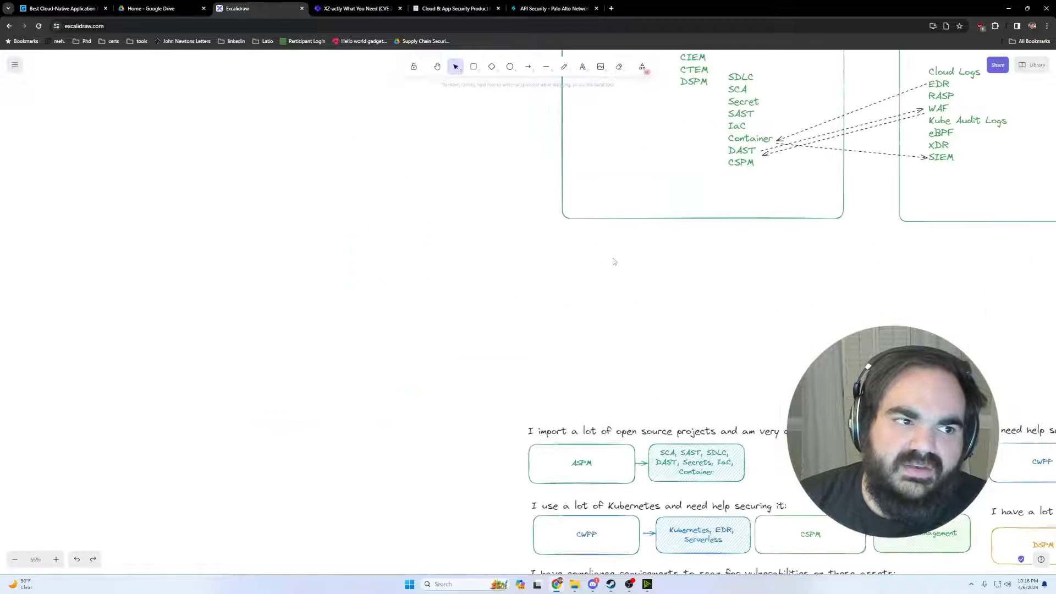
{"action": "scroll", "coordinate": [615, 279], "scroll_direction": "down", "scroll_amount": 6}
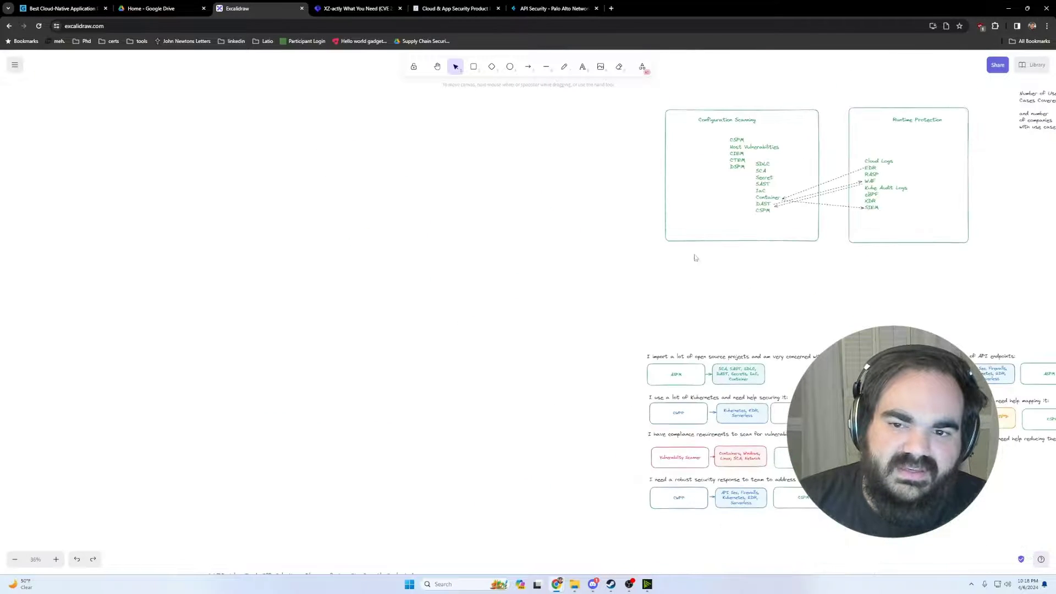
{"action": "left_click_drag", "start_coordinate": [634, 241], "coordinate": [584, 275]}
{"action": "scroll", "coordinate": [655, 226], "scroll_direction": "down", "scroll_amount": 2}
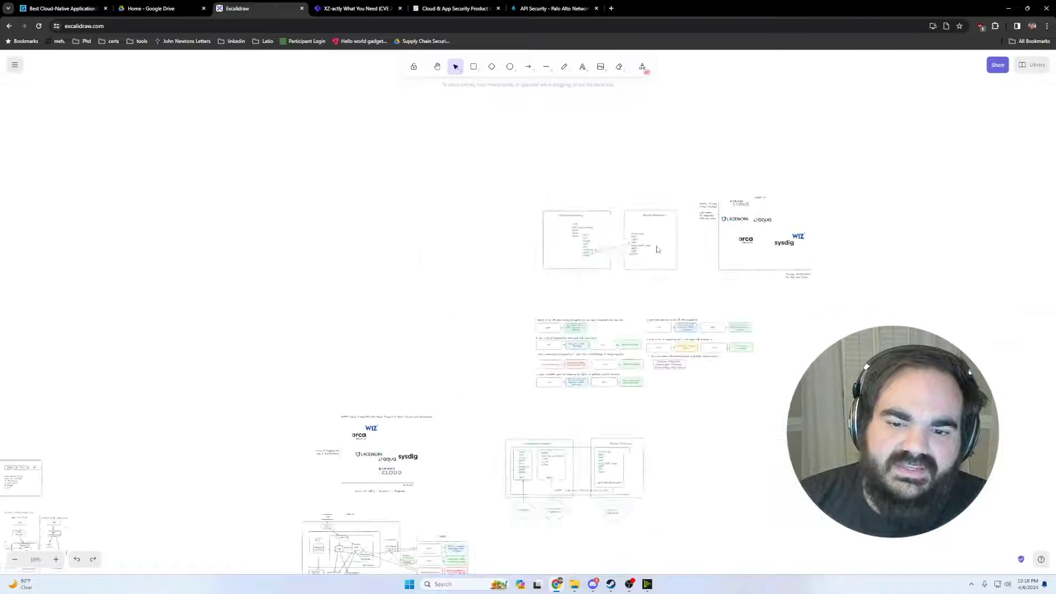
{"action": "scroll", "coordinate": [495, 464], "scroll_direction": "down", "scroll_amount": 4}
{"action": "scroll", "coordinate": [550, 181], "scroll_direction": "up", "scroll_amount": 8}
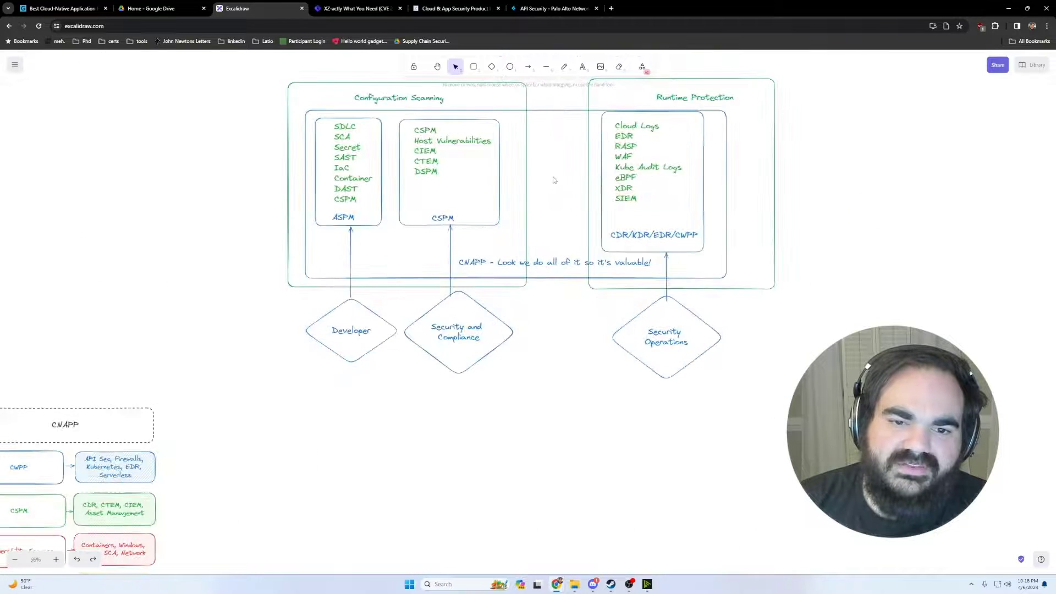
{"action": "scroll", "coordinate": [550, 180], "scroll_direction": "up", "scroll_amount": 1}
{"action": "left_click_drag", "start_coordinate": [547, 183], "coordinate": [555, 267]}
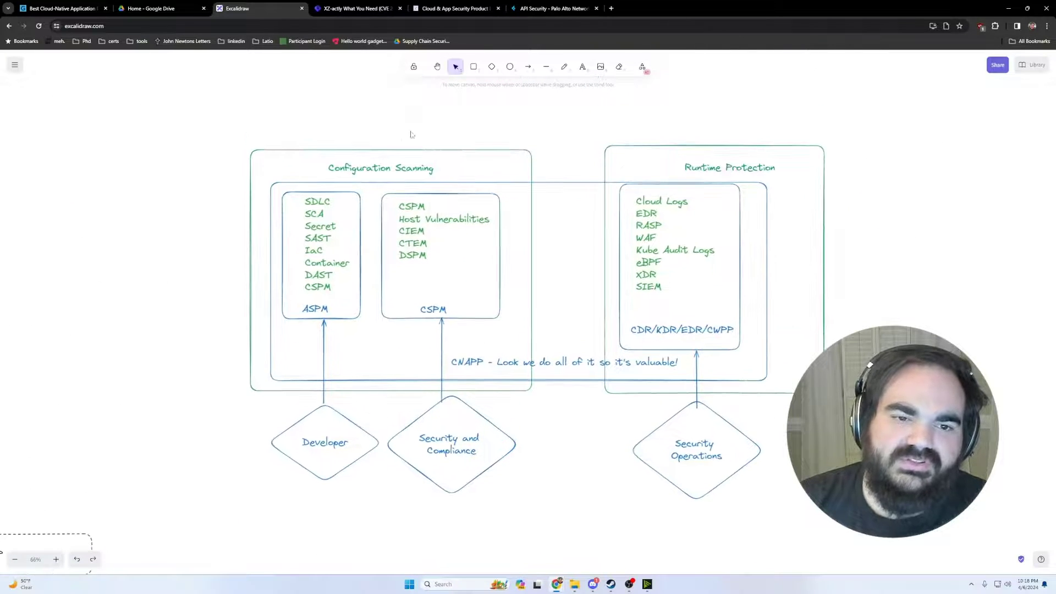
{"action": "left_click_drag", "start_coordinate": [330, 450], "coordinate": [325, 451]}
{"action": "left_click", "coordinate": [658, 286]}
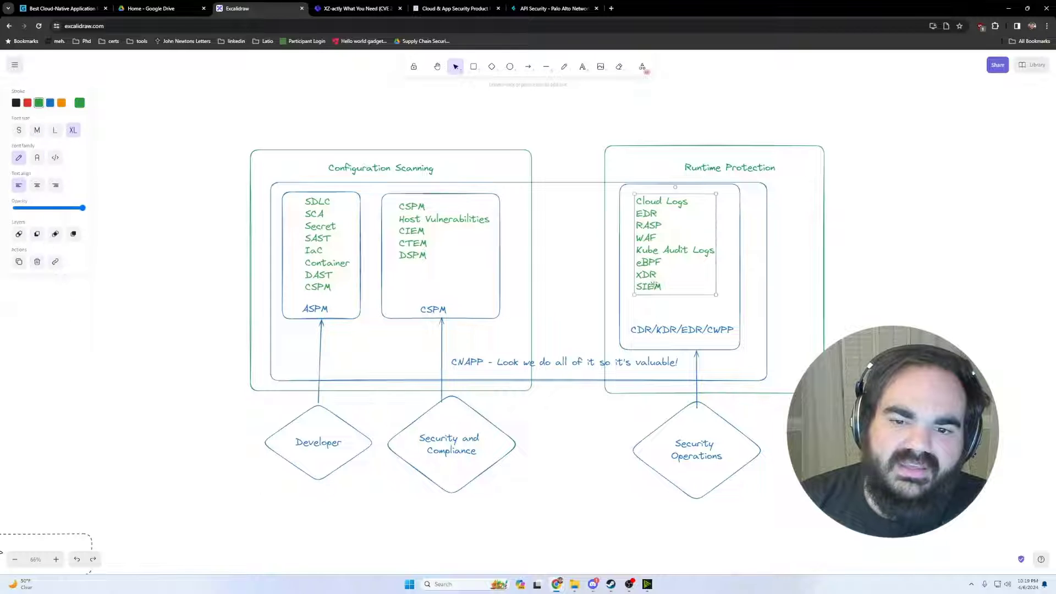
{"action": "left_click", "coordinate": [573, 136]}
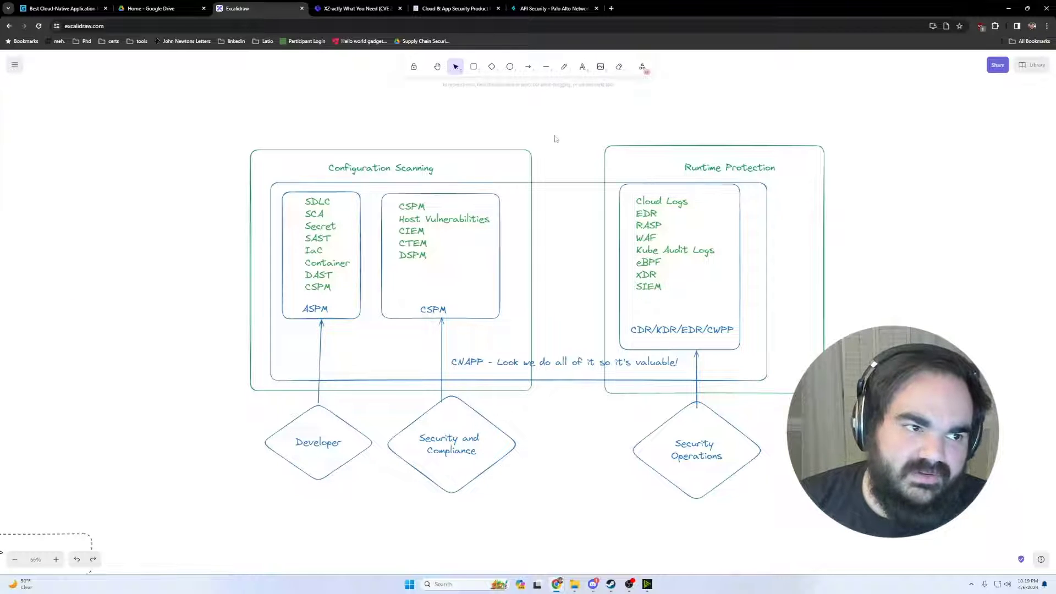
{"action": "left_click", "coordinate": [336, 269]}
{"action": "left_click", "coordinate": [553, 147]}
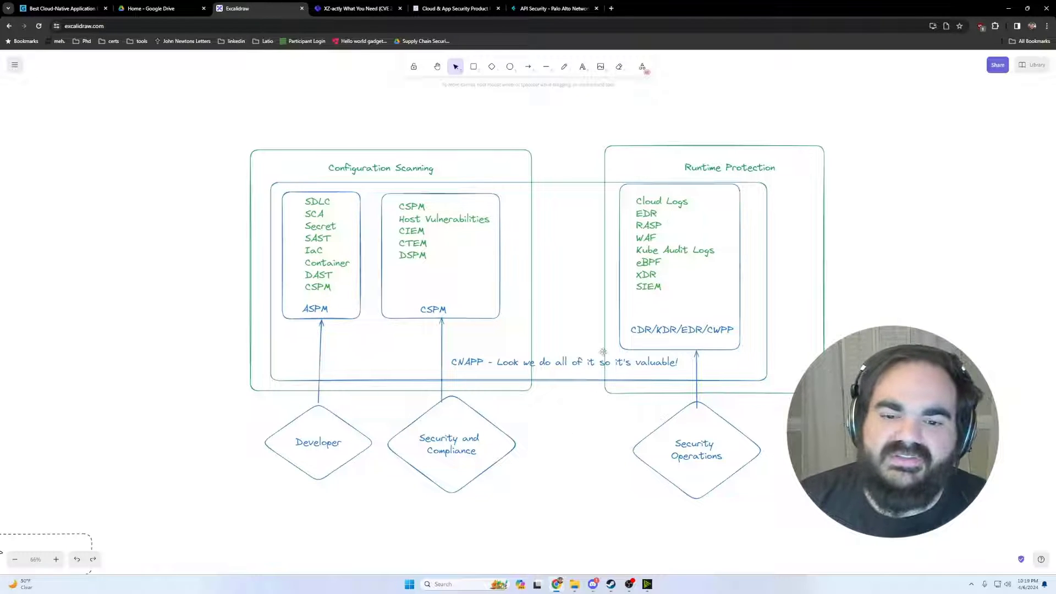
Step: Draw a dashed arrow from the Security Operations diamond to the Developer diamond, curving below Security and Compliance
{"action": "left_click", "coordinate": [528, 67]}
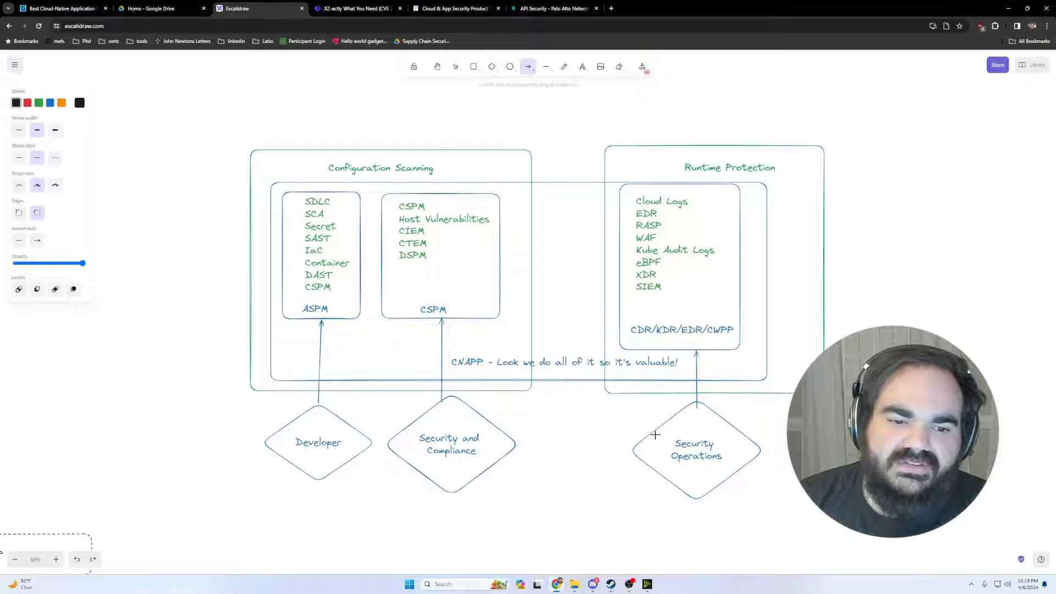
{"action": "left_click_drag", "start_coordinate": [655, 434], "coordinate": [351, 455]}
{"action": "left_click_drag", "start_coordinate": [501, 447], "coordinate": [486, 519]}
{"action": "left_click_drag", "start_coordinate": [655, 436], "coordinate": [652, 473]}
{"action": "left_click_drag", "start_coordinate": [352, 455], "coordinate": [343, 465]}
{"action": "left_click", "coordinate": [655, 500]}
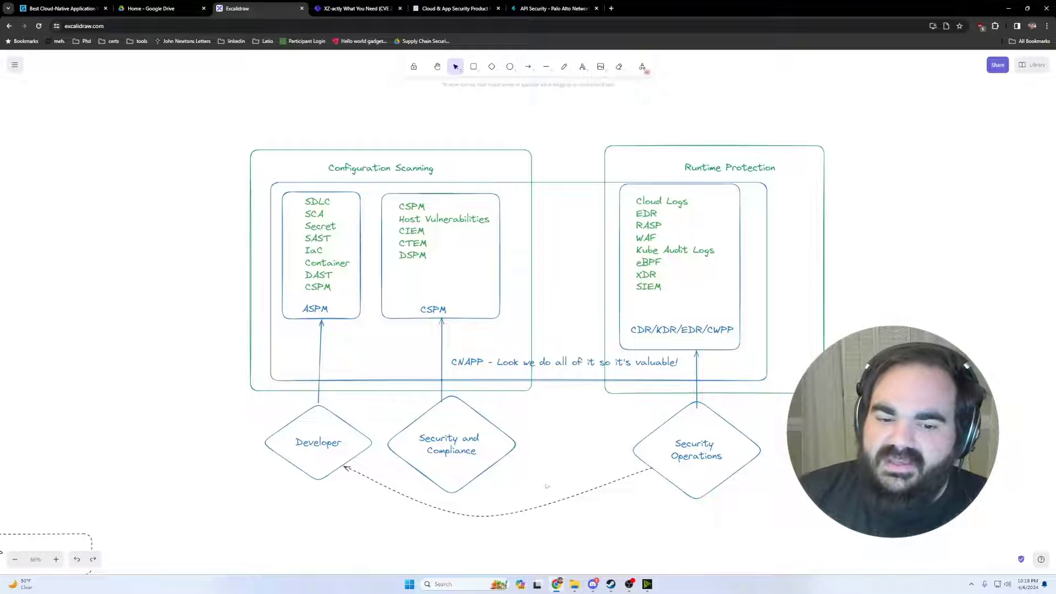
{"action": "left_click", "coordinate": [472, 513]}
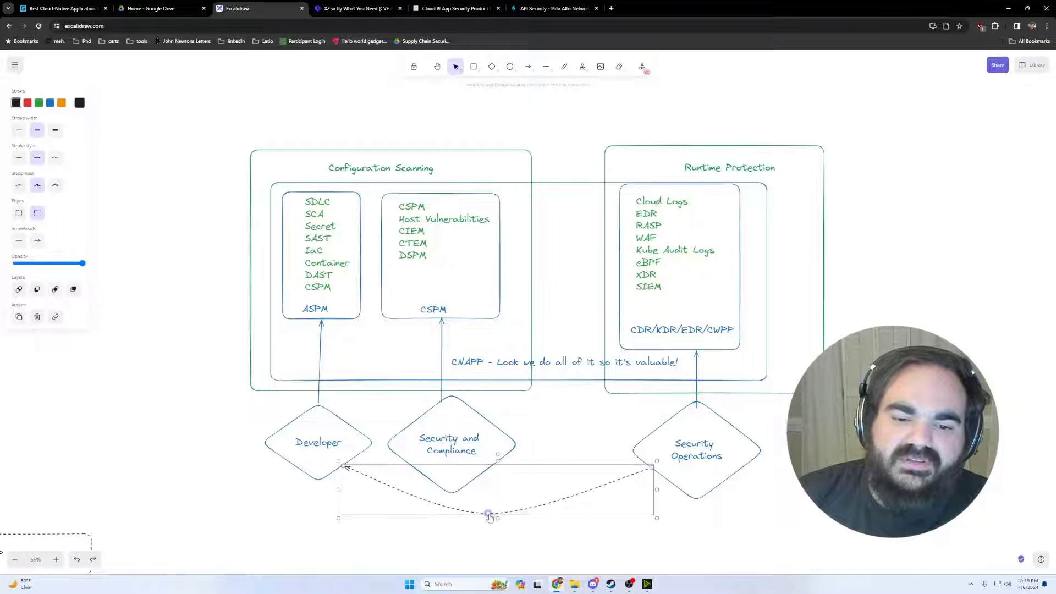
{"action": "left_click_drag", "start_coordinate": [490, 517], "coordinate": [488, 520]}
{"action": "left_click", "coordinate": [456, 461]}
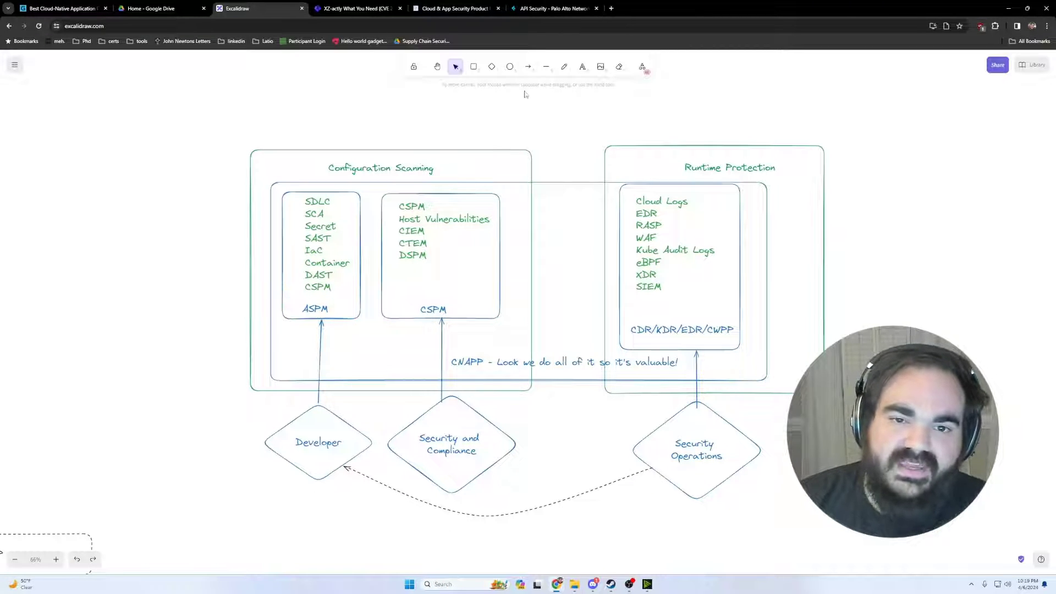
Step: Draw a dashed arrow arching from Developer to Security Operations, and delete both curved dashed arrows
{"action": "key", "text": "a"}
{"action": "left_click_drag", "start_coordinate": [360, 426], "coordinate": [653, 427]}
{"action": "left_click_drag", "start_coordinate": [507, 427], "coordinate": [503, 389]}
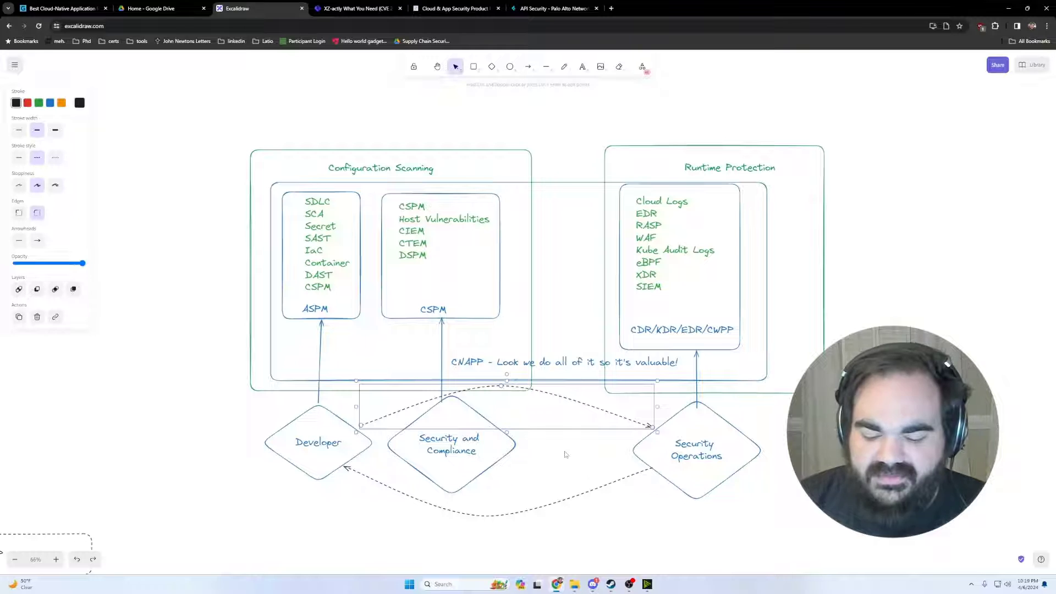
{"action": "key", "text": "Delete"}
{"action": "left_click", "coordinate": [598, 495]}
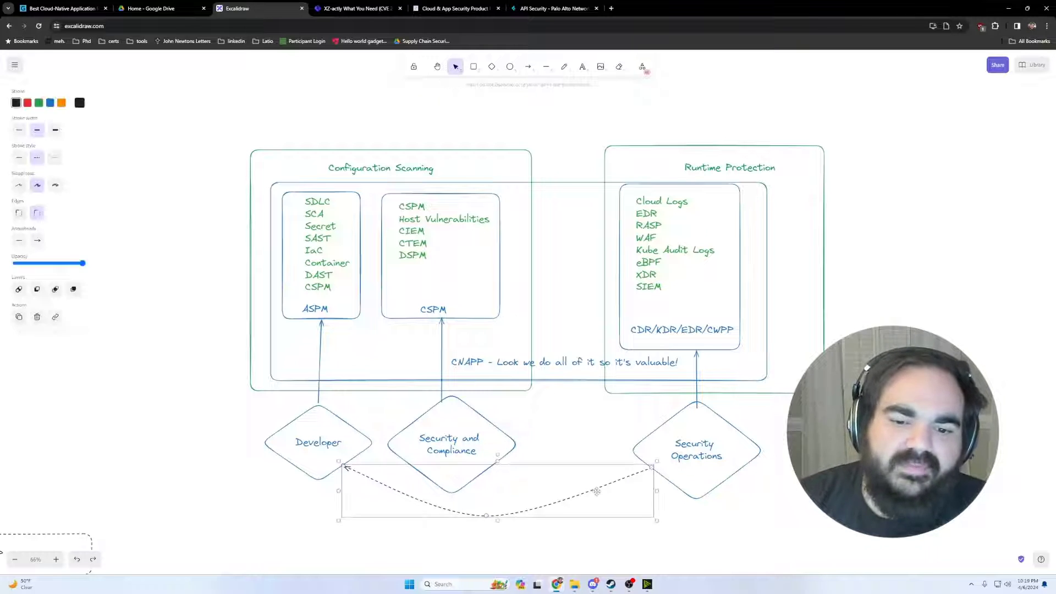
{"action": "key", "text": "Delete"}
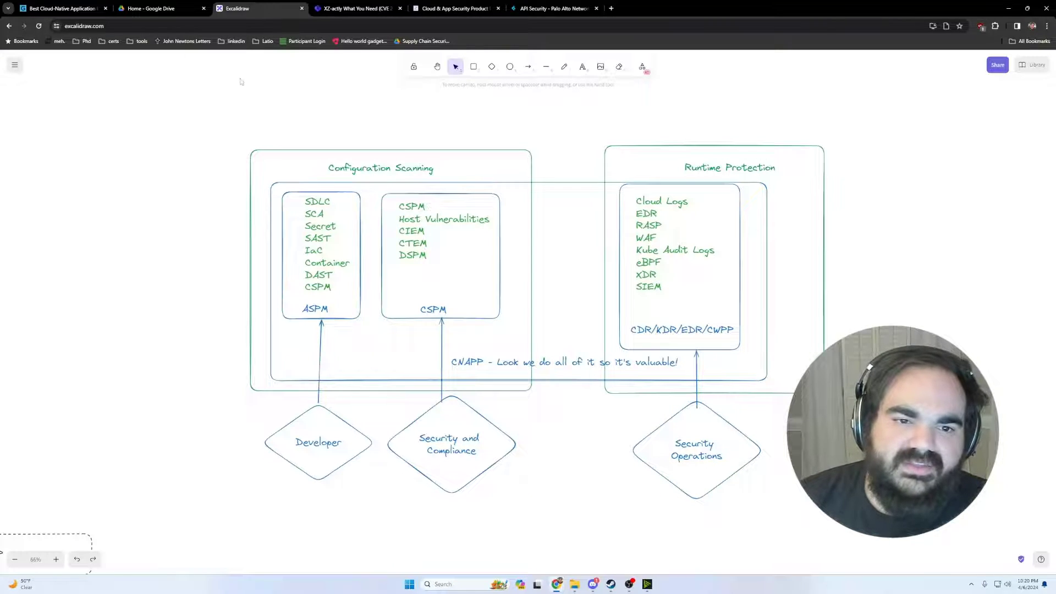
Step: Return to the arrow-linked Configuration Scanning and Runtime Protection boxes and place the text "Outcomes" below and between them
{"action": "scroll", "coordinate": [467, 305], "scroll_direction": "up", "scroll_amount": 3}
{"action": "scroll", "coordinate": [466, 304], "scroll_direction": "up", "scroll_amount": 10}
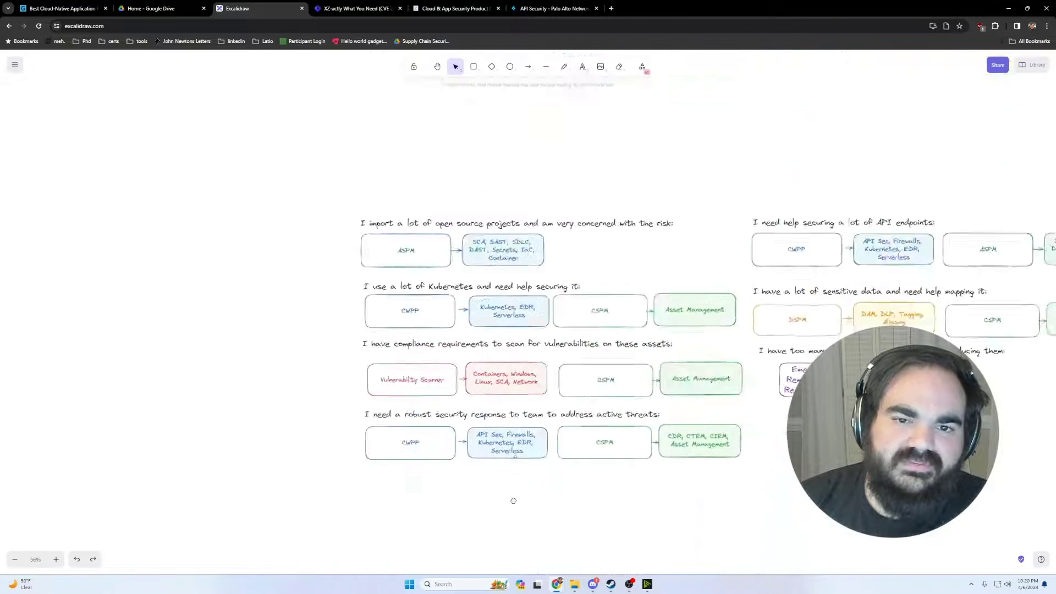
{"action": "scroll", "coordinate": [622, 314], "scroll_direction": "up", "scroll_amount": 1}
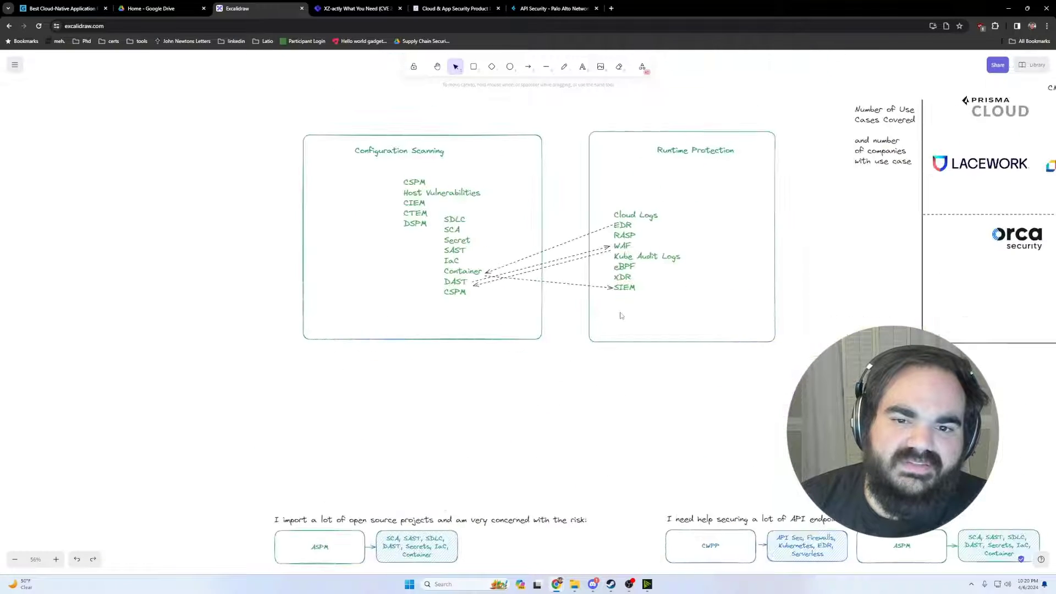
{"action": "left_click", "coordinate": [560, 241]}
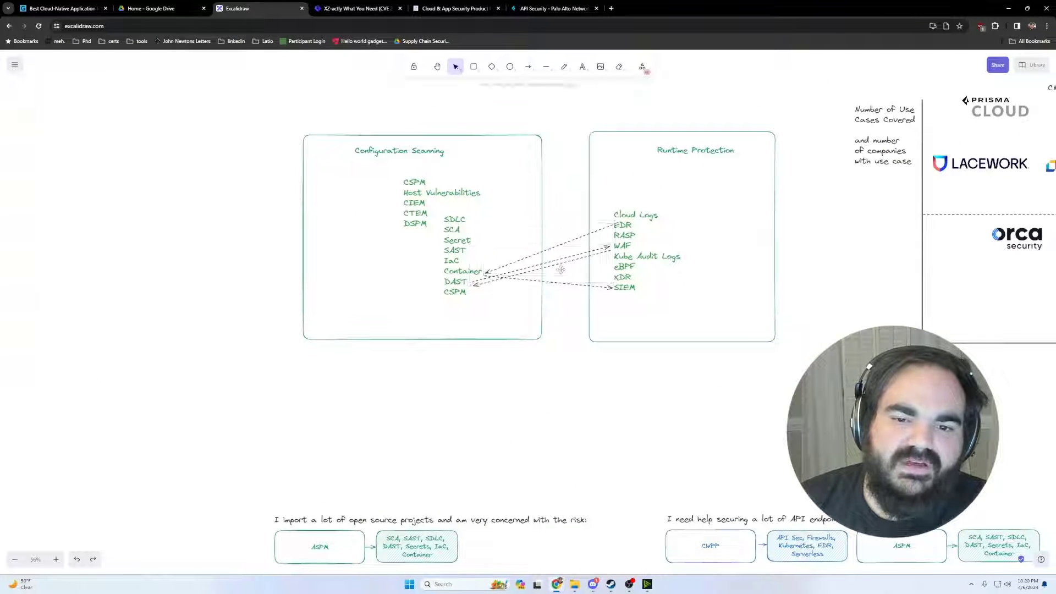
{"action": "left_click_drag", "start_coordinate": [276, 113], "coordinate": [593, 371]}
{"action": "type", "text": "Outcomes"}
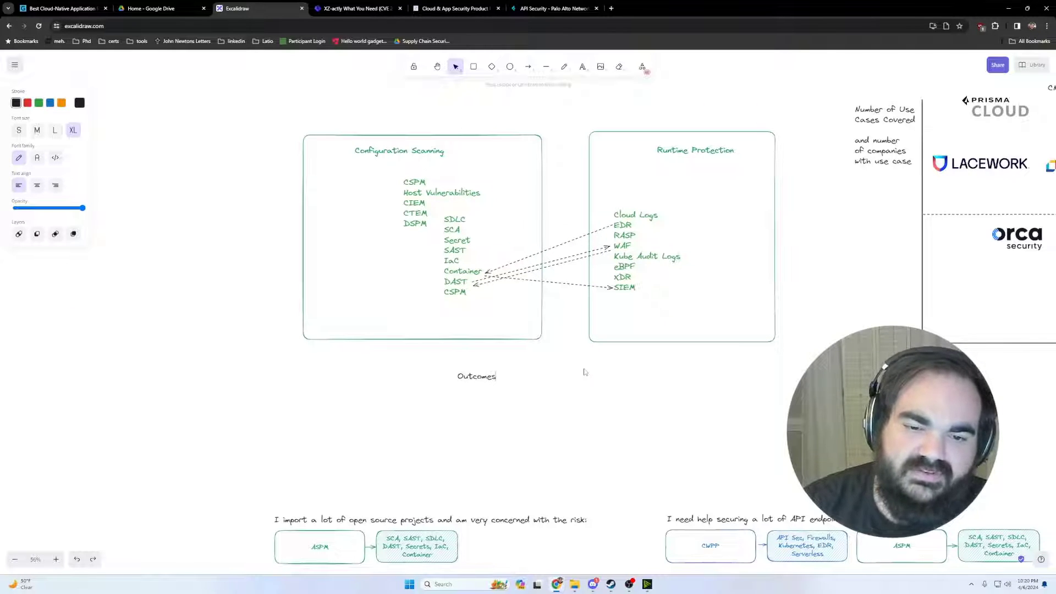
{"action": "left_click", "coordinate": [585, 373]}
{"action": "left_click_drag", "start_coordinate": [479, 380], "coordinate": [565, 364]}
{"action": "left_click", "coordinate": [486, 206]}
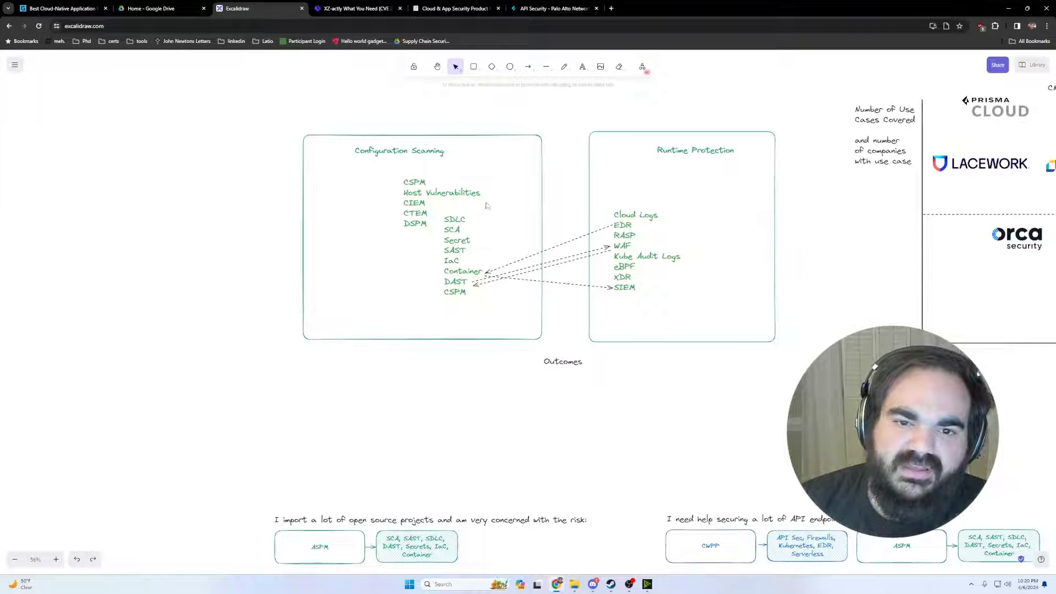
Step: Extend the text below the boxes to read "Outcomes: API Security"
{"action": "double_click", "coordinate": [581, 360]}
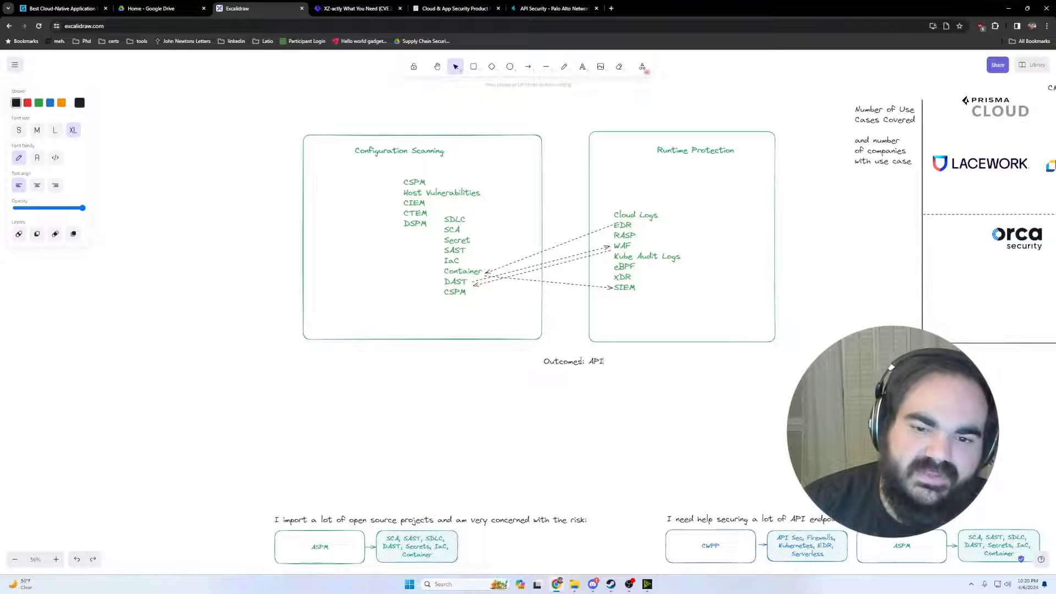
{"action": "type", "text": ": API Security"}
{"action": "scroll", "coordinate": [658, 431], "scroll_direction": "up", "scroll_amount": 5}
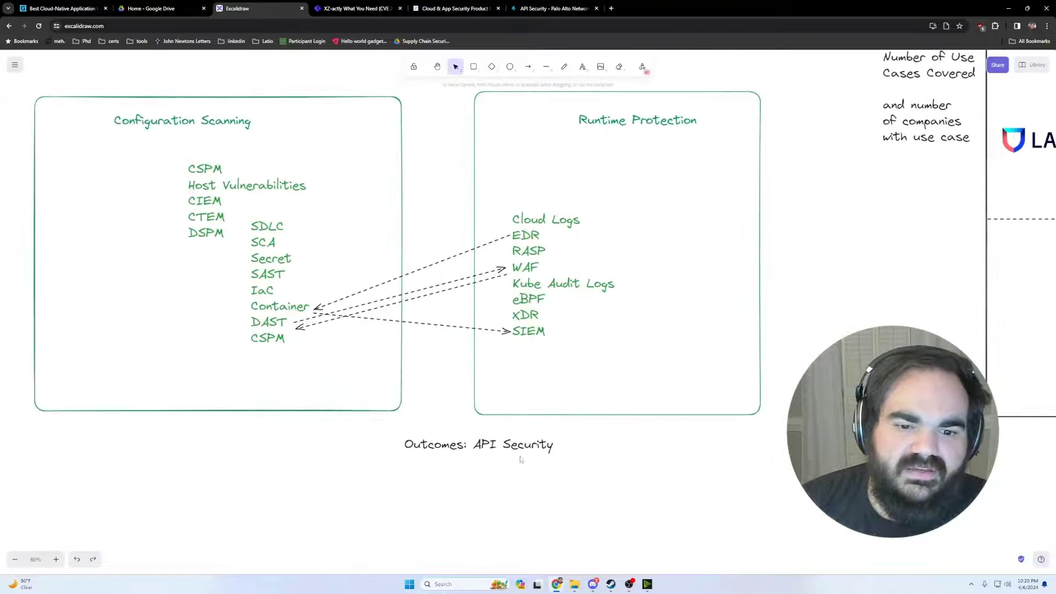
{"action": "key", "text": "Escape"}
Step: Draw a dashed rounded rectangle below the Configuration Scanning box and label it "Developers"
{"action": "left_click_drag", "start_coordinate": [440, 113], "coordinate": [509, 126]}
{"action": "left_click", "coordinate": [481, 66]}
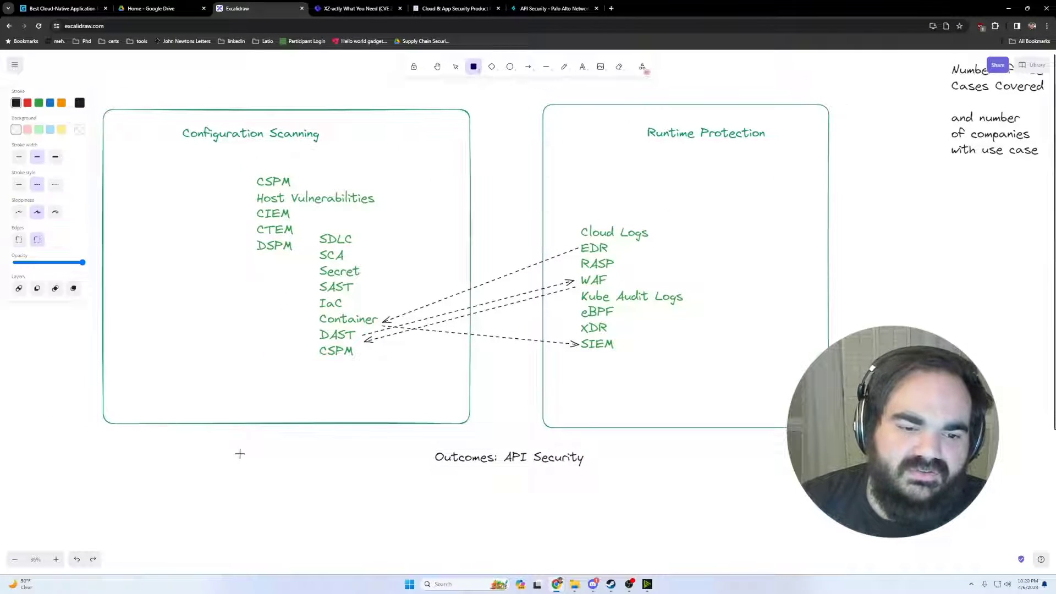
{"action": "mouse_move", "coordinate": [221, 439]}
{"action": "left_mouse_down"}
{"action": "mouse_move", "coordinate": [365, 464]}
{"action": "mouse_move", "coordinate": [352, 473]}
{"action": "left_mouse_up"}
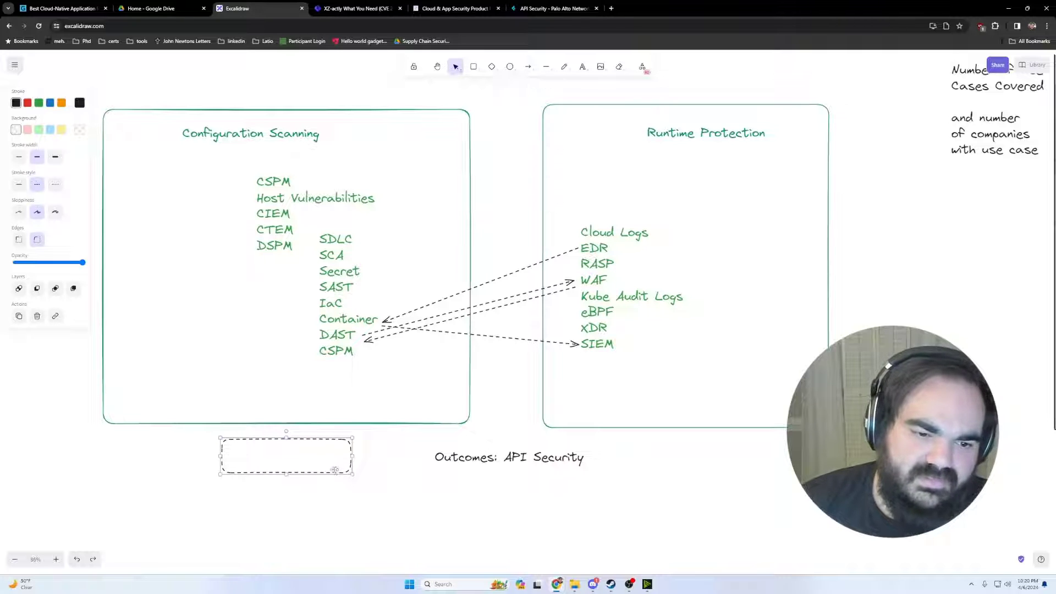
{"action": "key", "text": "Return"}
{"action": "type", "text": "Developers"}
{"action": "key", "text": "Escape"}
Step: Draw dashed arrows from the Developers box up to DAST and SAST
{"action": "key", "text": "a"}
{"action": "left_click_drag", "start_coordinate": [302, 435], "coordinate": [311, 337]}
{"action": "key", "text": "a"}
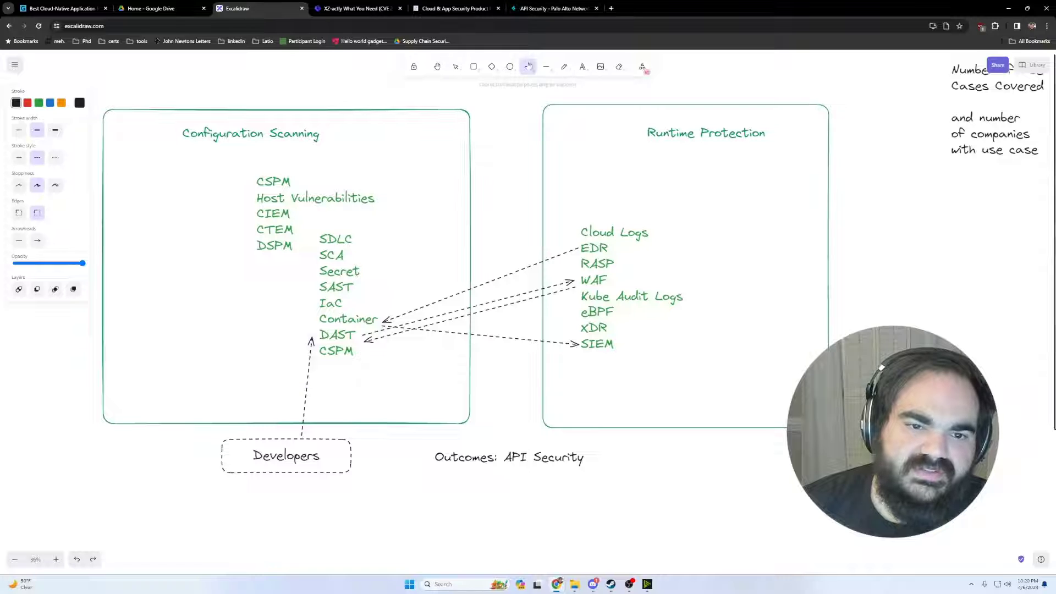
{"action": "mouse_move", "coordinate": [315, 286]}
{"action": "left_mouse_down"}
{"action": "mouse_move", "coordinate": [281, 388]}
{"action": "mouse_move", "coordinate": [284, 431]}
{"action": "mouse_move", "coordinate": [313, 286]}
{"action": "left_mouse_up"}
{"action": "key", "text": "Delete"}
{"action": "key", "text": "a"}
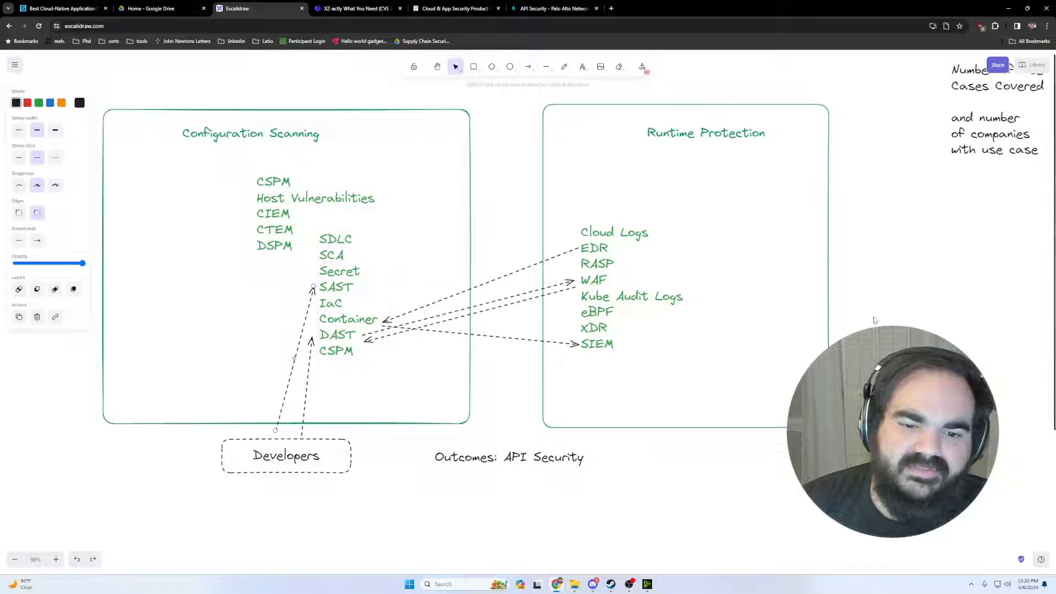
{"action": "left_click", "coordinate": [690, 281]}
Step: Copy the Developers box, place the copy below the Runtime Protection box, and relabel it "SecOps"
{"action": "left_click", "coordinate": [290, 449]}
{"action": "key", "text": "ctrl+c"}
{"action": "key", "text": "ctrl+v"}
{"action": "left_click_drag", "start_coordinate": [656, 487], "coordinate": [696, 461]}
{"action": "double_click", "coordinate": [696, 461]}
{"action": "type", "text": "SecOps"}
Step: Draw dashed arrows from the SecOps box up to RASP, WAF and eBPF
{"action": "left_click", "coordinate": [528, 66]}
{"action": "left_click_drag", "start_coordinate": [616, 439], "coordinate": [601, 290]}
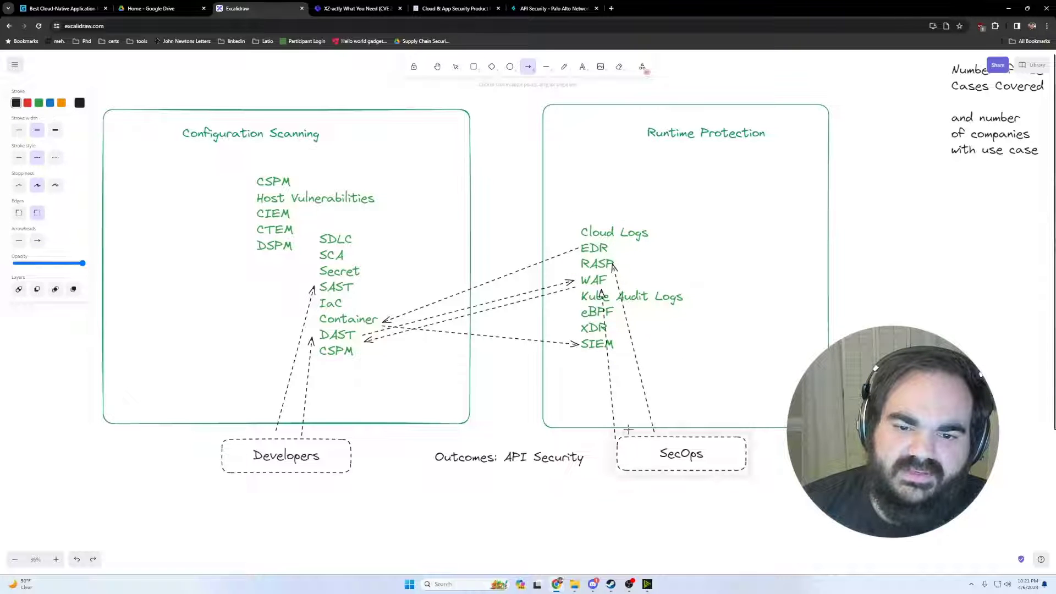
{"action": "left_click_drag", "start_coordinate": [632, 432], "coordinate": [616, 319]}
{"action": "left_click", "coordinate": [641, 338]}
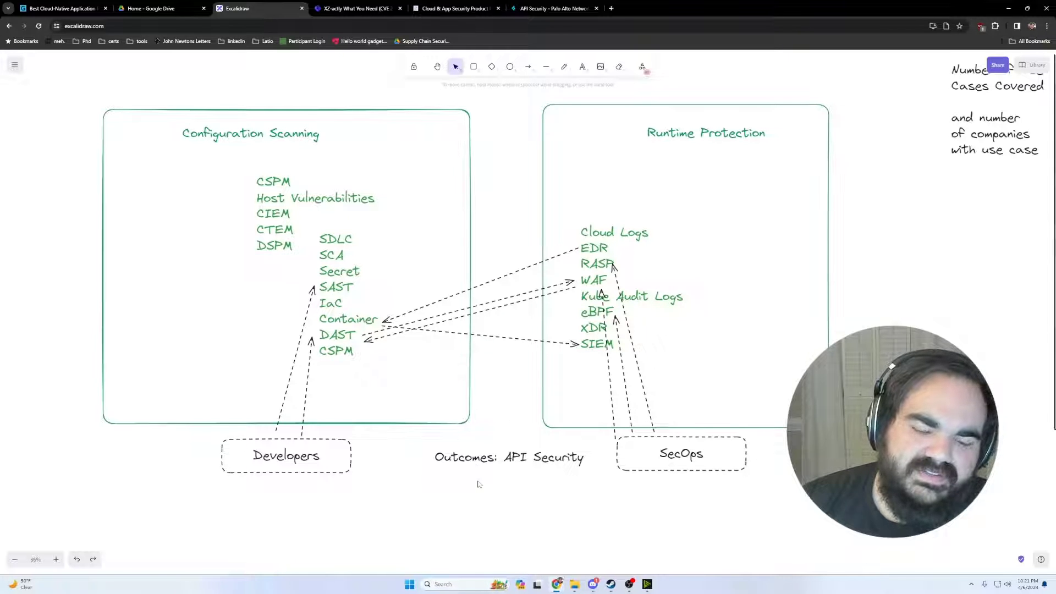
Step: Move the "Outcomes: API Security" text directly below the SecOps box
{"action": "scroll", "coordinate": [477, 467], "scroll_direction": "down", "scroll_amount": 1}
{"action": "left_click_drag", "start_coordinate": [416, 426], "coordinate": [584, 480]}
{"action": "left_click", "coordinate": [583, 481]}
{"action": "left_click_drag", "start_coordinate": [525, 448], "coordinate": [294, 480]}
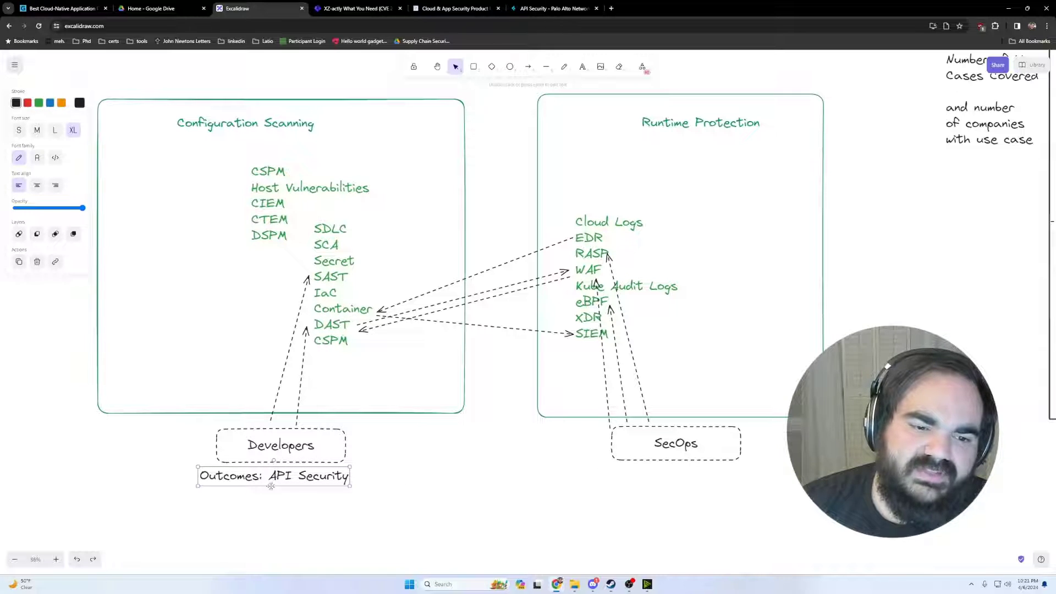
{"action": "left_click_drag", "start_coordinate": [263, 479], "coordinate": [667, 476]}
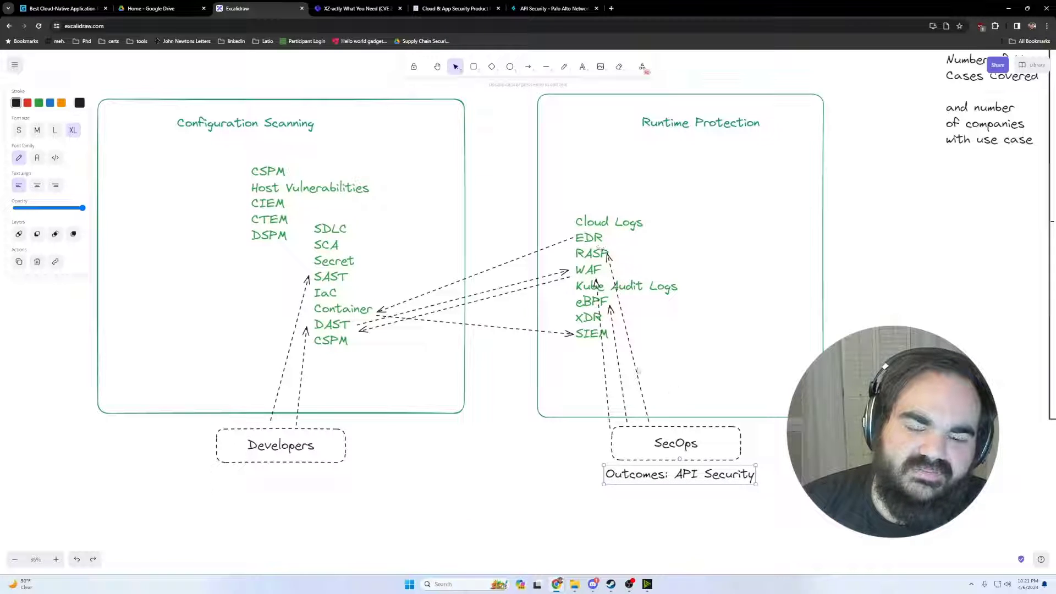
{"action": "left_click", "coordinate": [769, 524]}
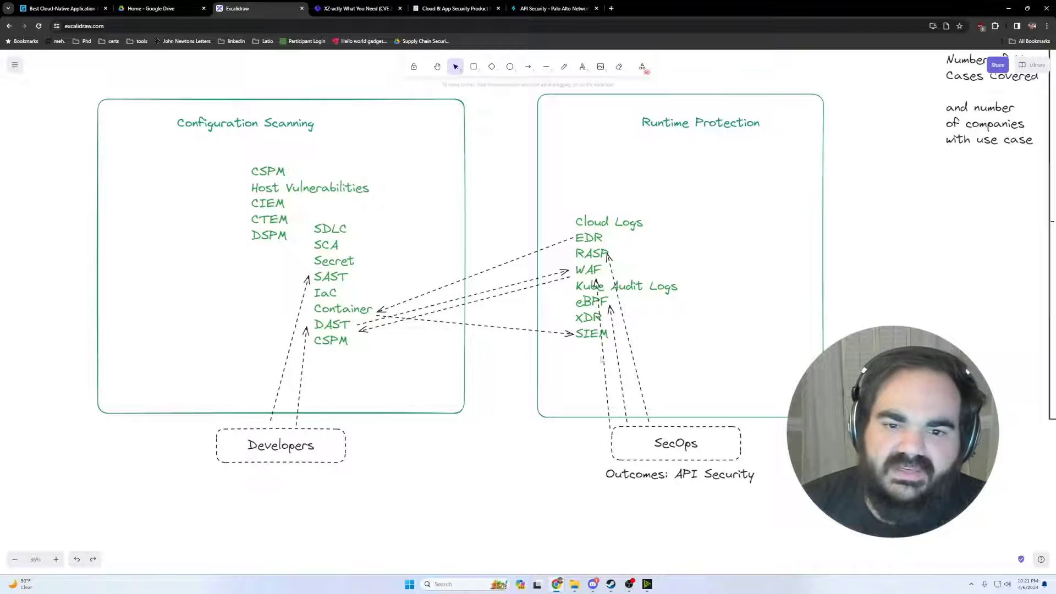
{"action": "left_click", "coordinate": [695, 478]}
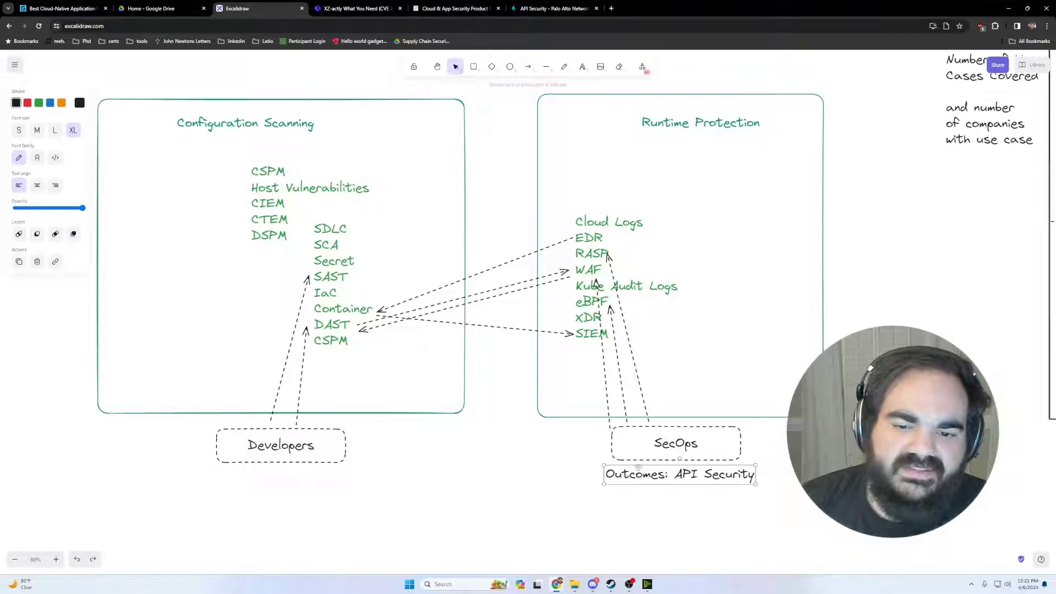
{"action": "left_click", "coordinate": [527, 498]}
{"action": "key", "text": "t"}
{"action": "key", "text": "Escape"}
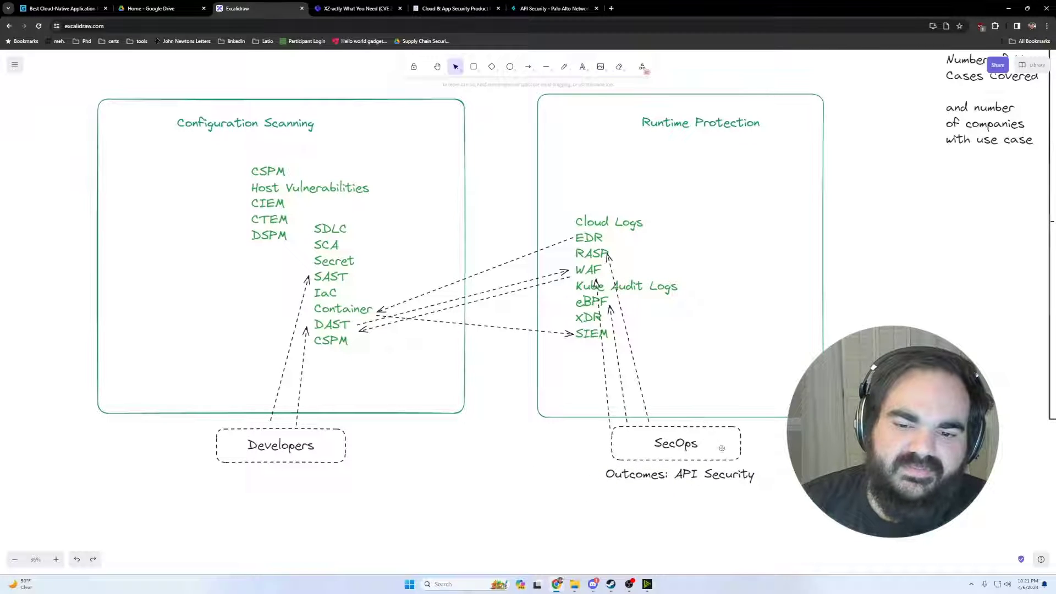
Step: Move the "Outcomes: API Security" text between the Developers and SecOps boxes
{"action": "left_click", "coordinate": [705, 475]}
{"action": "left_click", "coordinate": [702, 458]}
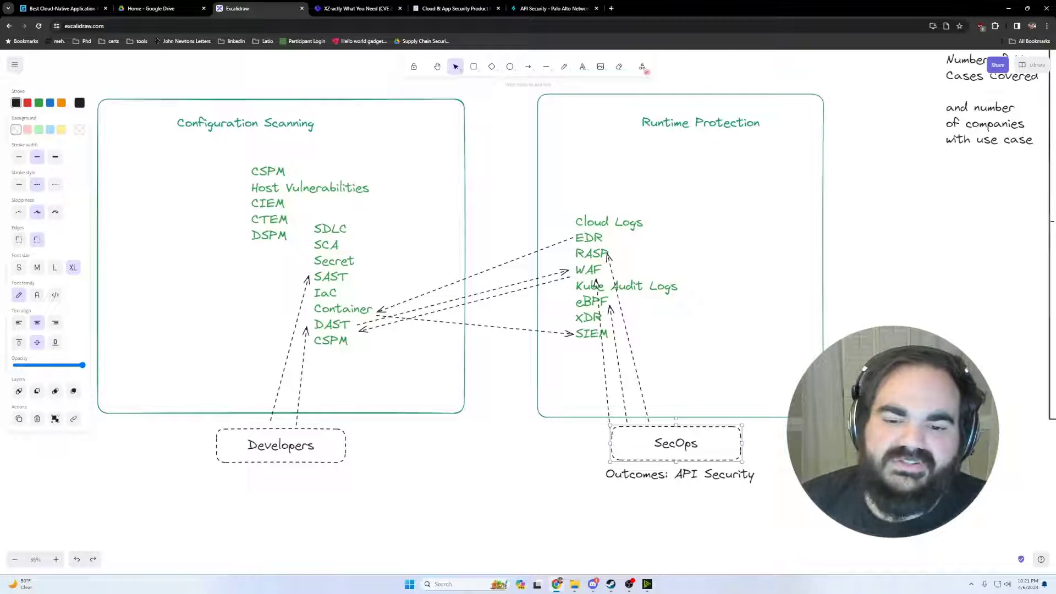
{"action": "left_click_drag", "start_coordinate": [711, 479], "coordinate": [511, 443]}
{"action": "left_click", "coordinate": [505, 111]}
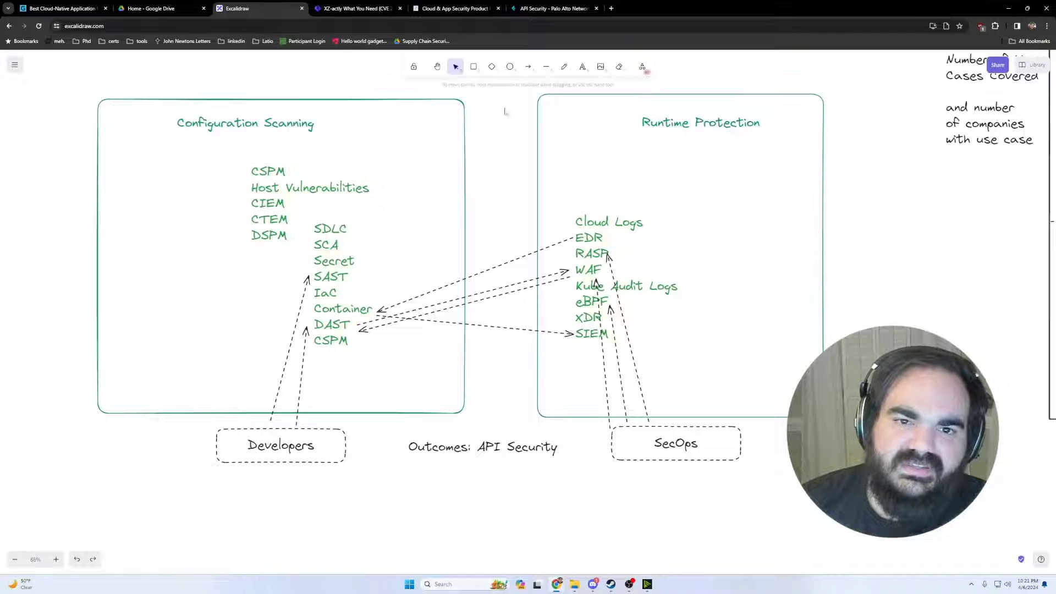
Step: Draw a wide dashed rectangle enclosing the Developers box, the "Outcomes: API Security" text and the SecOps box
{"action": "left_click", "coordinate": [474, 66]}
{"action": "mouse_move", "coordinate": [210, 426]}
{"action": "left_mouse_down"}
{"action": "mouse_move", "coordinate": [639, 489]}
{"action": "mouse_move", "coordinate": [738, 463]}
{"action": "mouse_move", "coordinate": [758, 473]}
{"action": "mouse_move", "coordinate": [758, 437]}
{"action": "left_mouse_up"}
{"action": "left_click", "coordinate": [239, 449]}
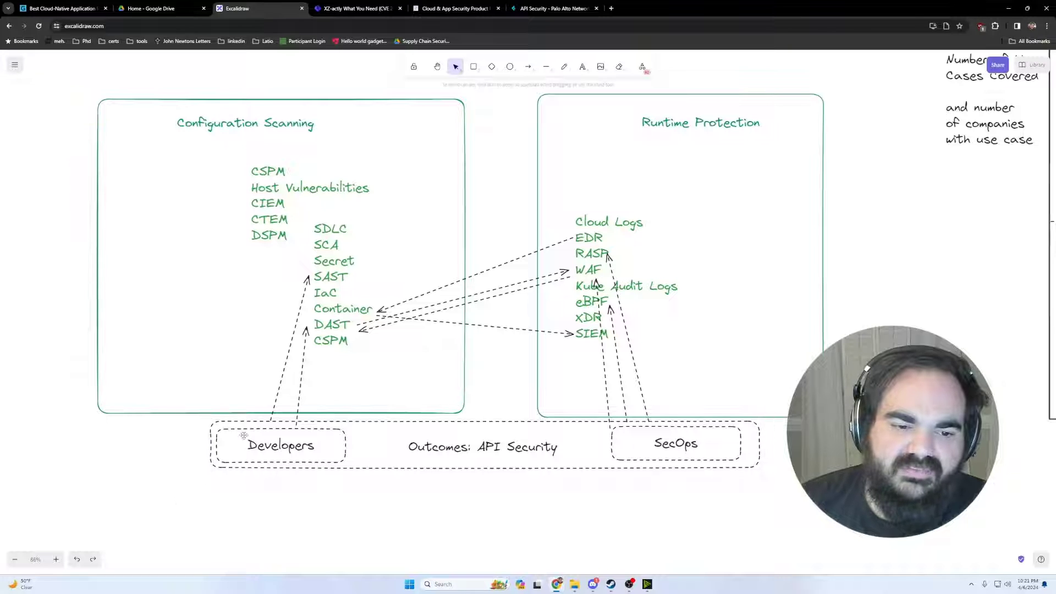
{"action": "left_click", "coordinate": [238, 435]}
{"action": "left_click", "coordinate": [643, 451]}
{"action": "left_click", "coordinate": [648, 556]}
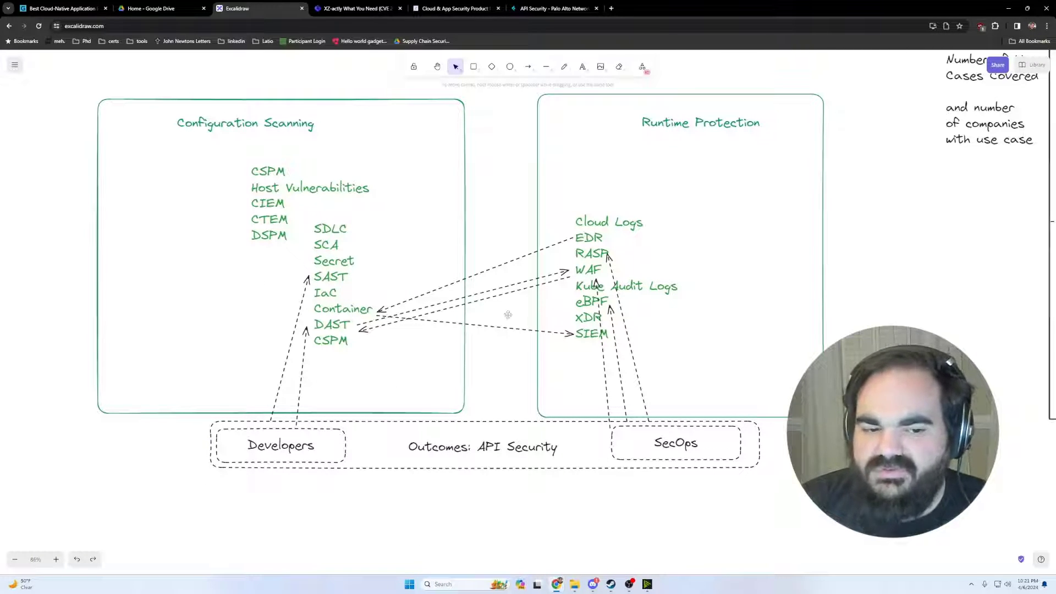
{"action": "scroll", "coordinate": [565, 445], "scroll_direction": "down", "scroll_amount": 1}
{"action": "scroll", "coordinate": [583, 385], "scroll_direction": "down", "scroll_amount": 1, "text": "ctrl"}
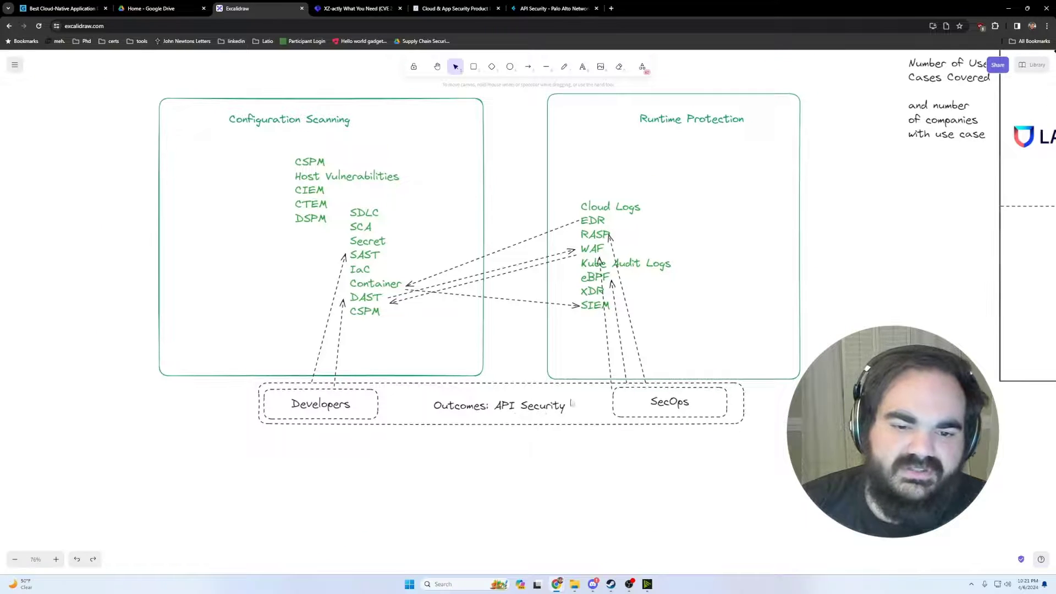
Step: Add a dashed box labelled "CNAPP" and center it below the outcomes text
{"action": "left_click", "coordinate": [474, 67]}
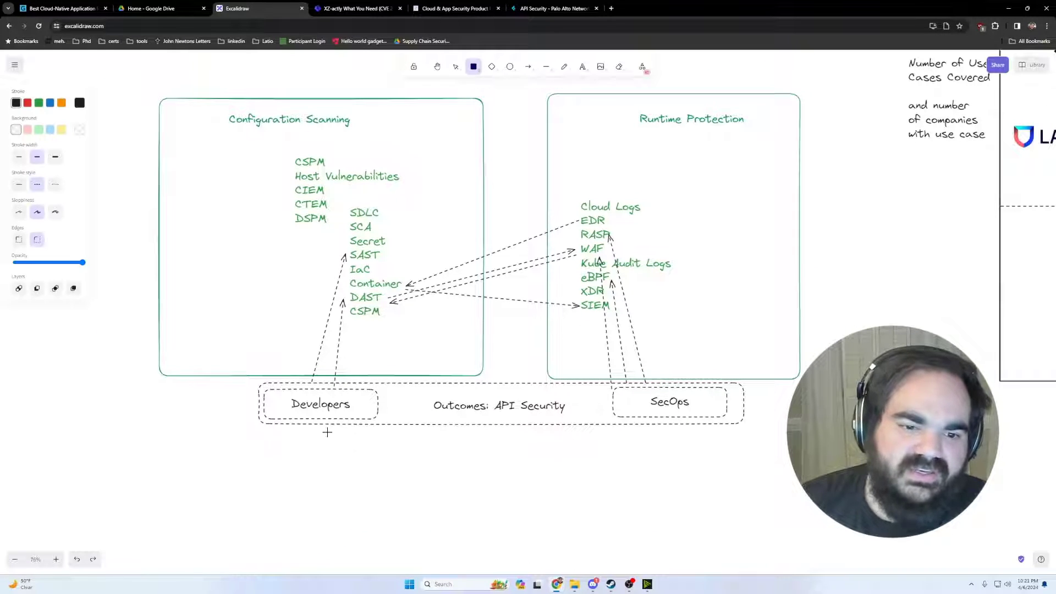
{"action": "mouse_move", "coordinate": [257, 440]}
{"action": "left_mouse_down"}
{"action": "mouse_move", "coordinate": [441, 491]}
{"action": "mouse_move", "coordinate": [386, 487]}
{"action": "left_mouse_up"}
{"action": "double_click", "coordinate": [352, 477]}
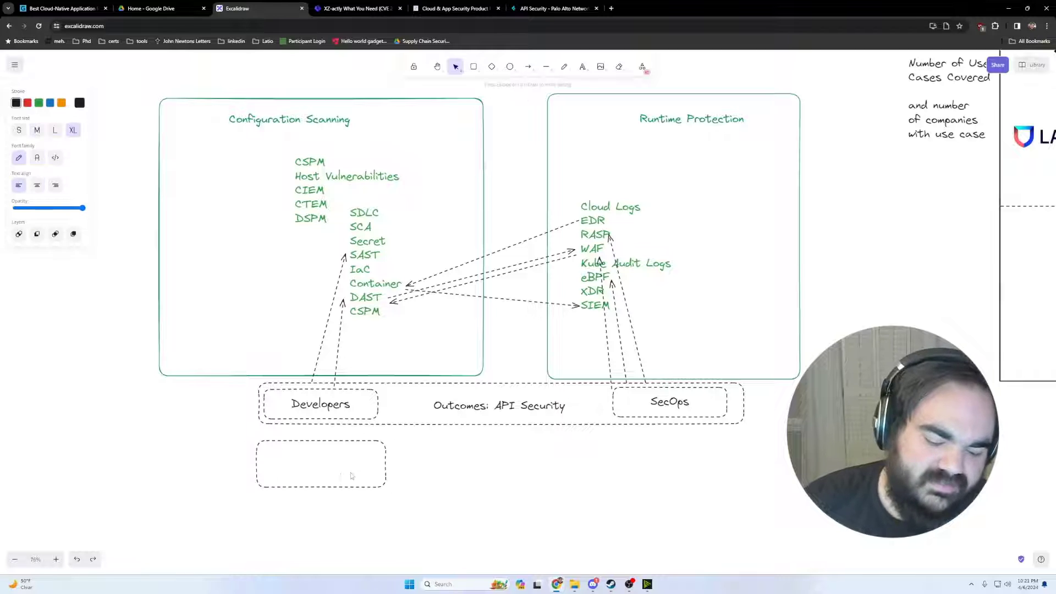
{"action": "left_click", "coordinate": [351, 476]}
{"action": "type", "text": "CNAPP"}
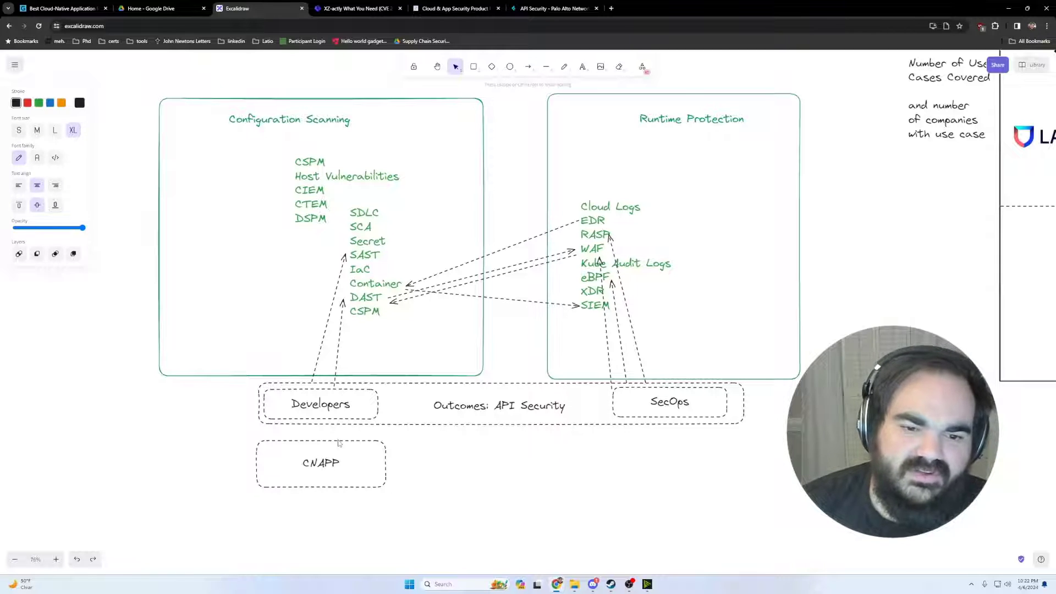
{"action": "key", "text": "Escape"}
{"action": "left_click_drag", "start_coordinate": [388, 471], "coordinate": [553, 474]}
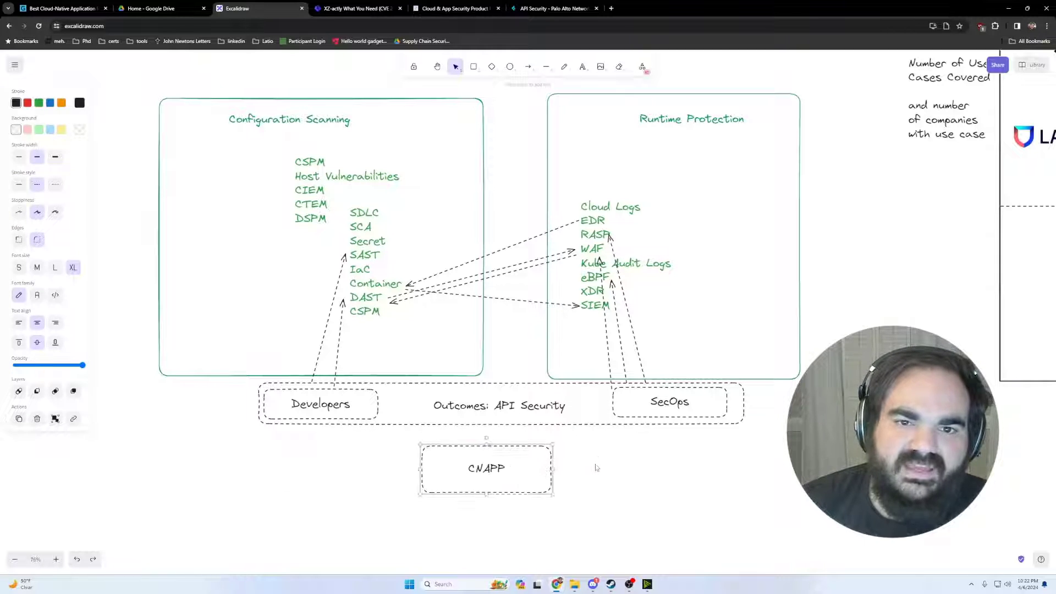
Step: Draw a dashed arrow from the CNAPP box up to the "Outcomes: API Security" text
{"action": "key", "text": "a"}
{"action": "mouse_move", "coordinate": [493, 454]}
{"action": "left_mouse_down"}
{"action": "mouse_move", "coordinate": [492, 417]}
{"action": "mouse_move", "coordinate": [522, 405]}
{"action": "left_mouse_up"}
{"action": "left_click", "coordinate": [517, 408]}
{"action": "left_click", "coordinate": [485, 476]}
{"action": "key", "text": "Escape"}
Step: Draw dashed arrows from the SecOps and Developers boxes to the "Outcomes: API Security" text
{"action": "key", "text": "a"}
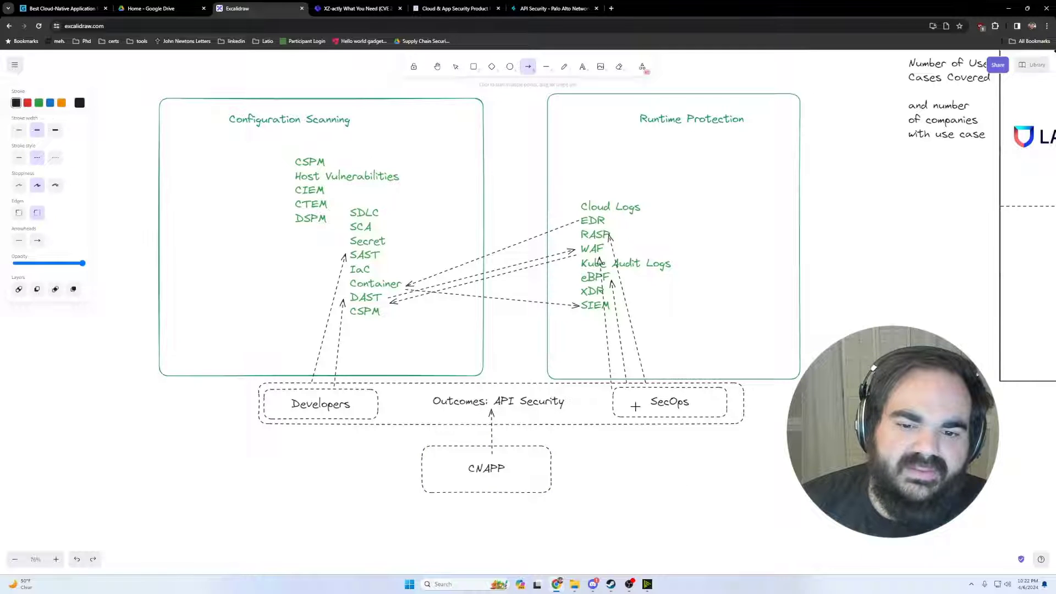
{"action": "left_click_drag", "start_coordinate": [642, 405], "coordinate": [570, 401]}
{"action": "left_click", "coordinate": [527, 66]}
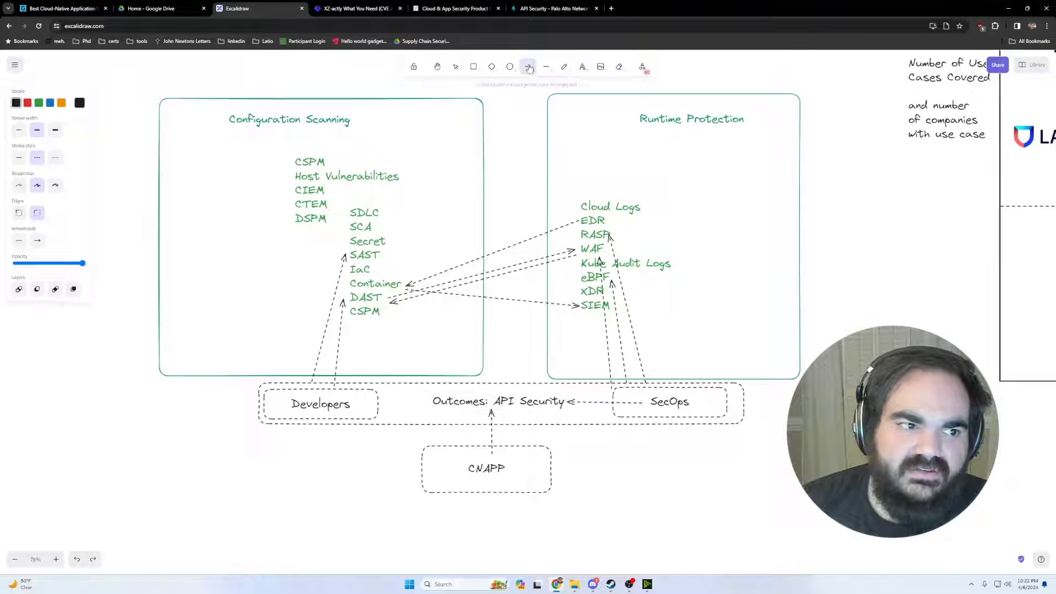
{"action": "left_click_drag", "start_coordinate": [379, 403], "coordinate": [384, 402]}
{"action": "left_click_drag", "start_coordinate": [384, 402], "coordinate": [429, 402]}
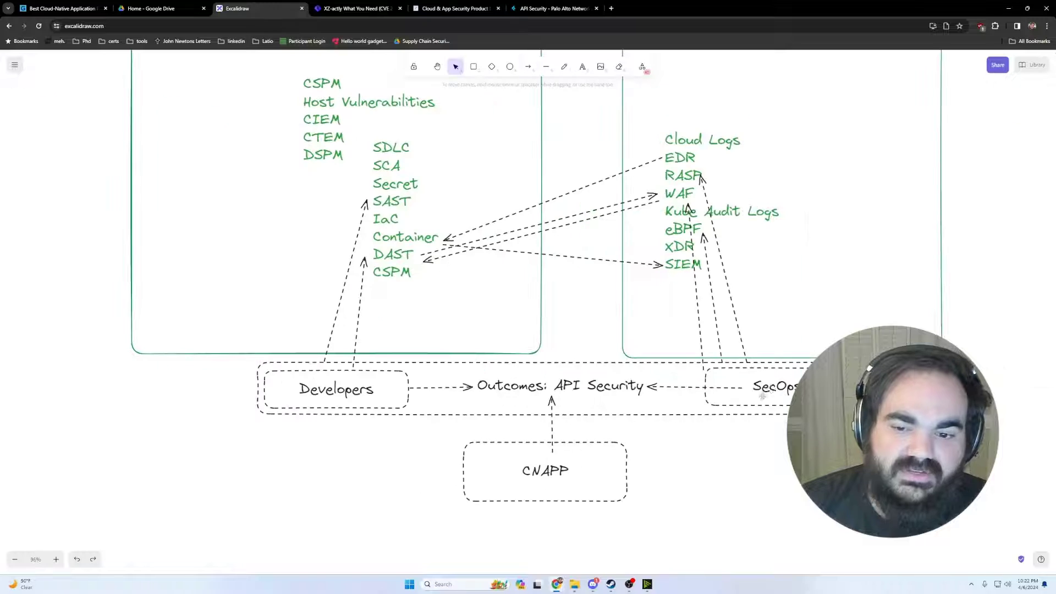
Step: Draw a dashed arrow from below the SecOps box down to the CNAPP box
{"action": "left_click", "coordinate": [511, 498]}
{"action": "left_click", "coordinate": [528, 72]}
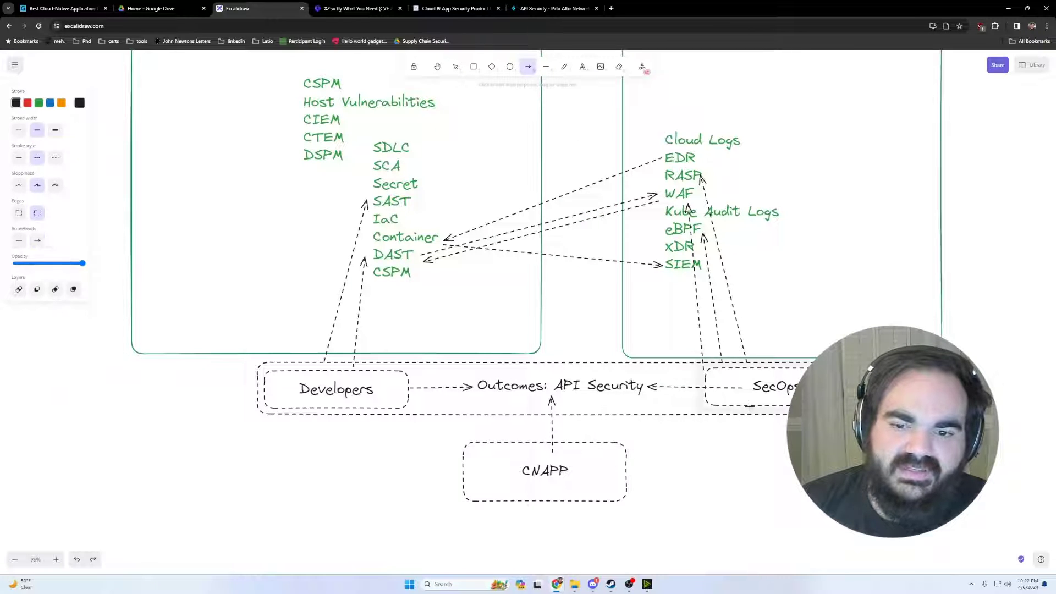
{"action": "left_click_drag", "start_coordinate": [731, 410], "coordinate": [631, 461]}
{"action": "right_click", "coordinate": [374, 415]}
{"action": "left_click", "coordinate": [379, 417]}
{"action": "left_click", "coordinate": [330, 450]}
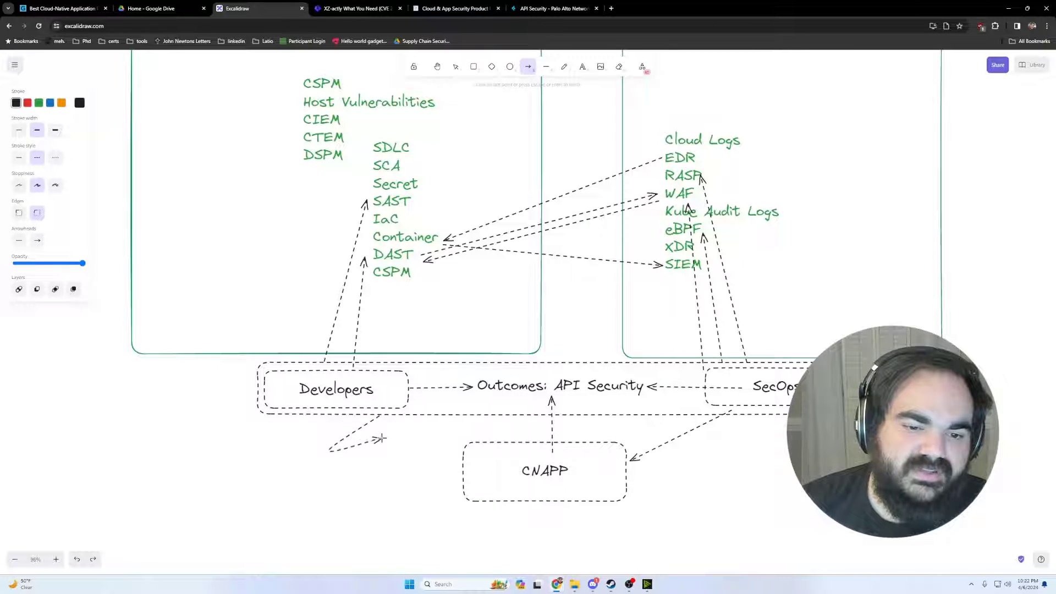
{"action": "key", "text": "Escape"}
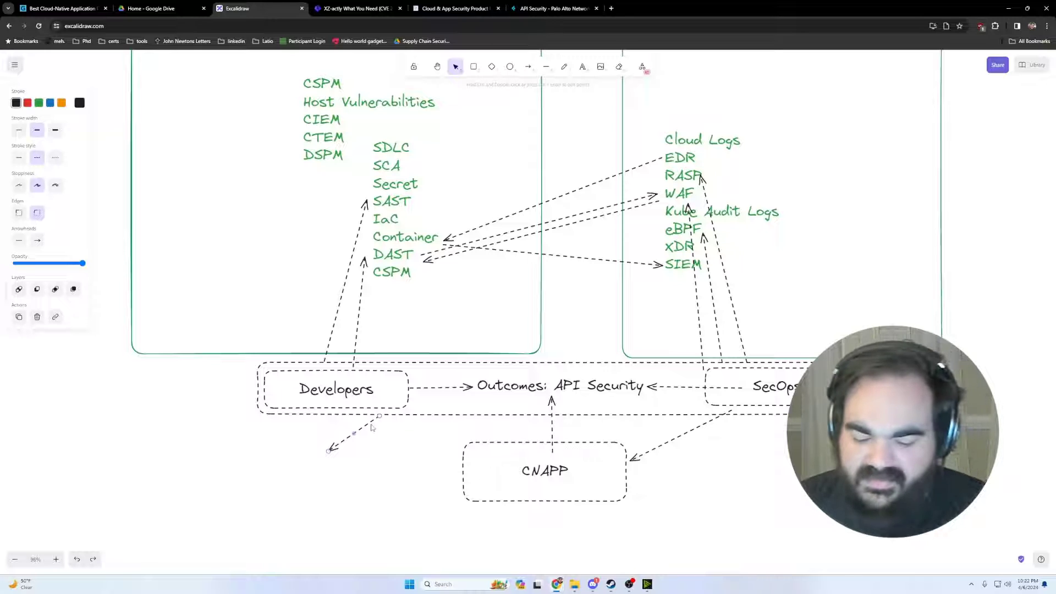
{"action": "key", "text": "Delete"}
Step: Draw a dashed arrow from below the Developers box down to the CNAPP box
{"action": "left_click", "coordinate": [528, 67]}
{"action": "left_click_drag", "start_coordinate": [384, 413], "coordinate": [457, 459]}
{"action": "left_click", "coordinate": [434, 330]}
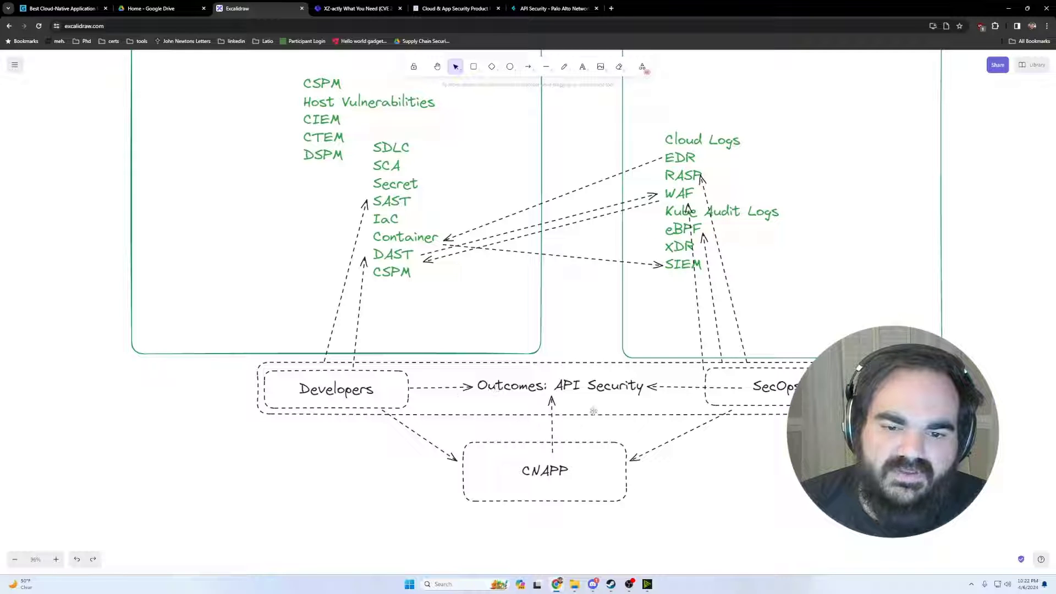
Step: Color the arrows running from Developers and SecOps to the CNAPP box red
{"action": "left_click", "coordinate": [510, 381]}
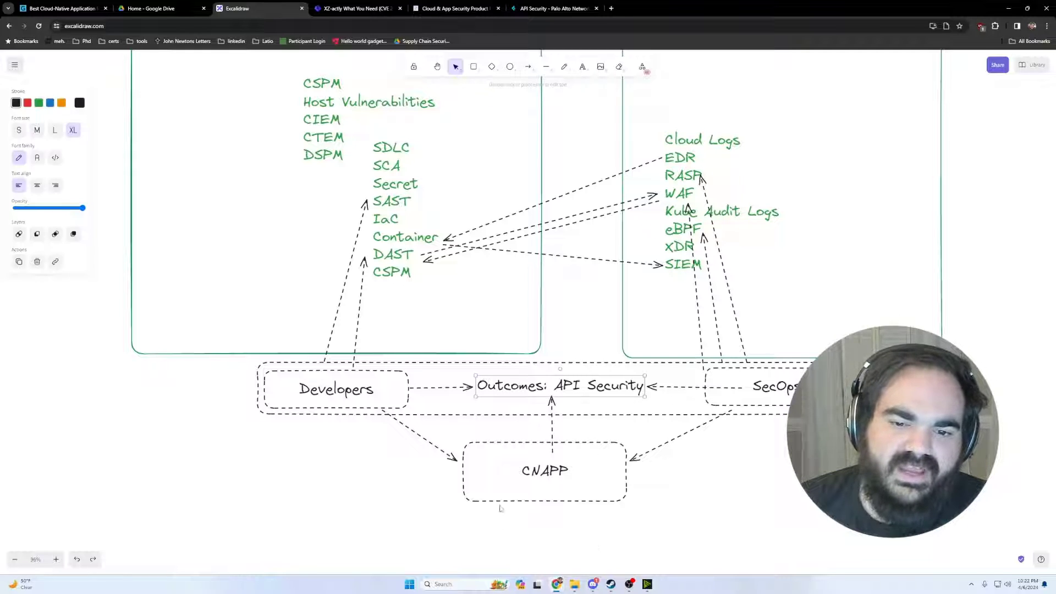
{"action": "left_click", "coordinate": [438, 447]}
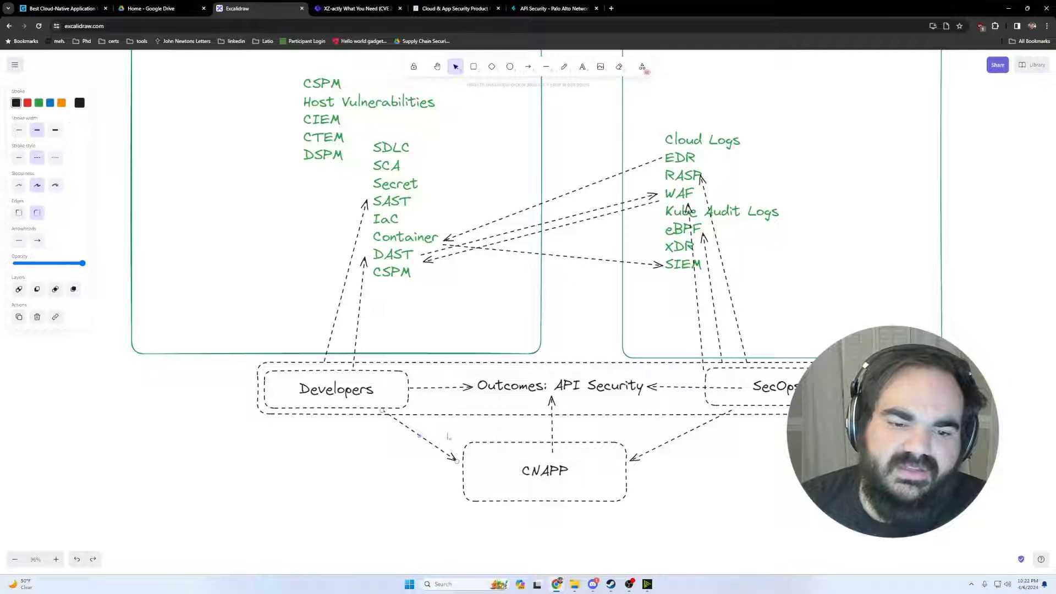
{"action": "left_click", "coordinate": [27, 103]}
{"action": "left_click", "coordinate": [655, 441]}
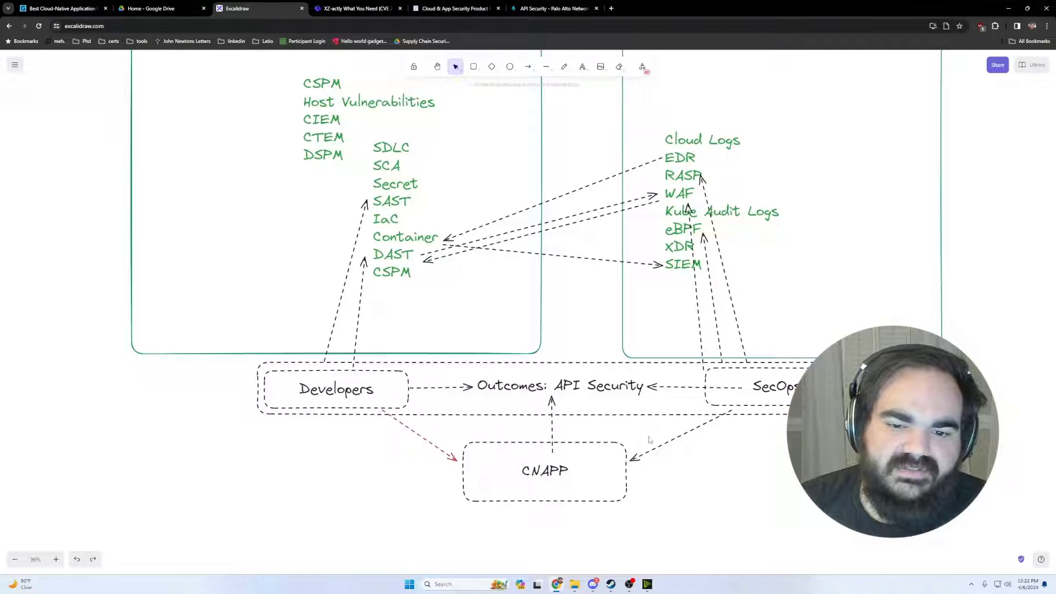
{"action": "scroll", "coordinate": [654, 550], "scroll_direction": "down", "scroll_amount": 4}
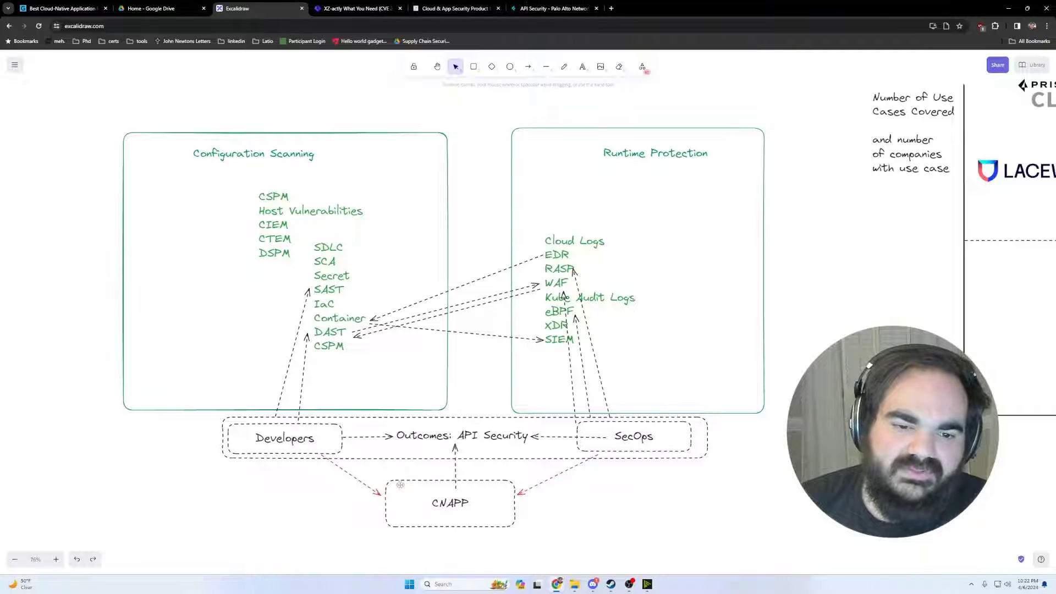
Step: Examine how the CNAPP v3 chart places vendors by use cases covered and average satisfaction, relative to the category diagram
{"action": "left_click_drag", "start_coordinate": [390, 478], "coordinate": [572, 332]}
{"action": "left_click_drag", "start_coordinate": [777, 433], "coordinate": [341, 513]}
{"action": "scroll", "coordinate": [849, 305], "scroll_direction": "right", "scroll_amount": 8}
{"action": "scroll", "coordinate": [849, 306], "scroll_direction": "up", "scroll_amount": 3}
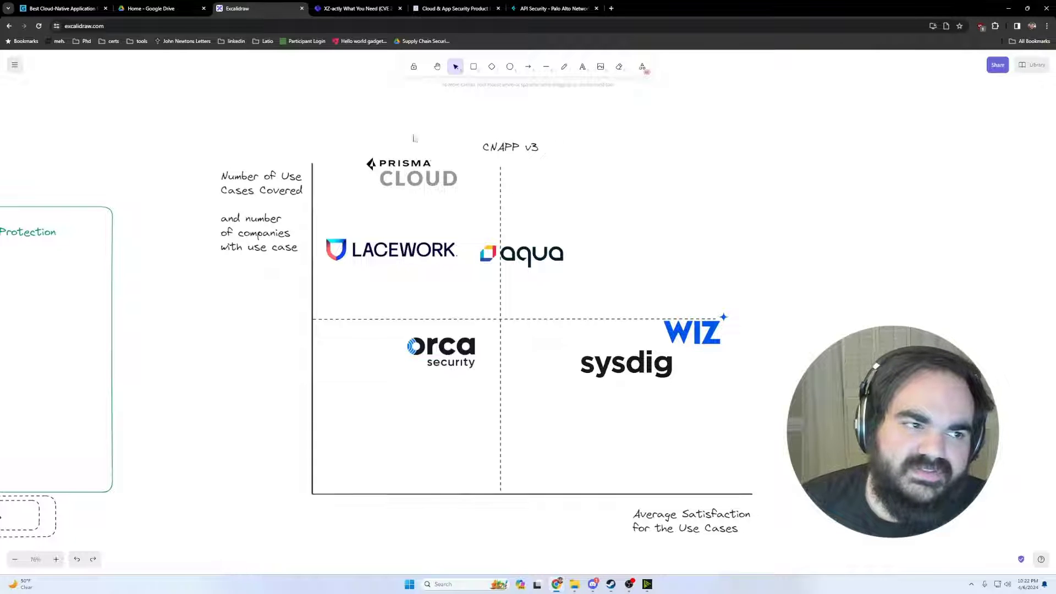
{"action": "left_click_drag", "start_coordinate": [175, 108], "coordinate": [762, 542]}
{"action": "left_click", "coordinate": [762, 542]}
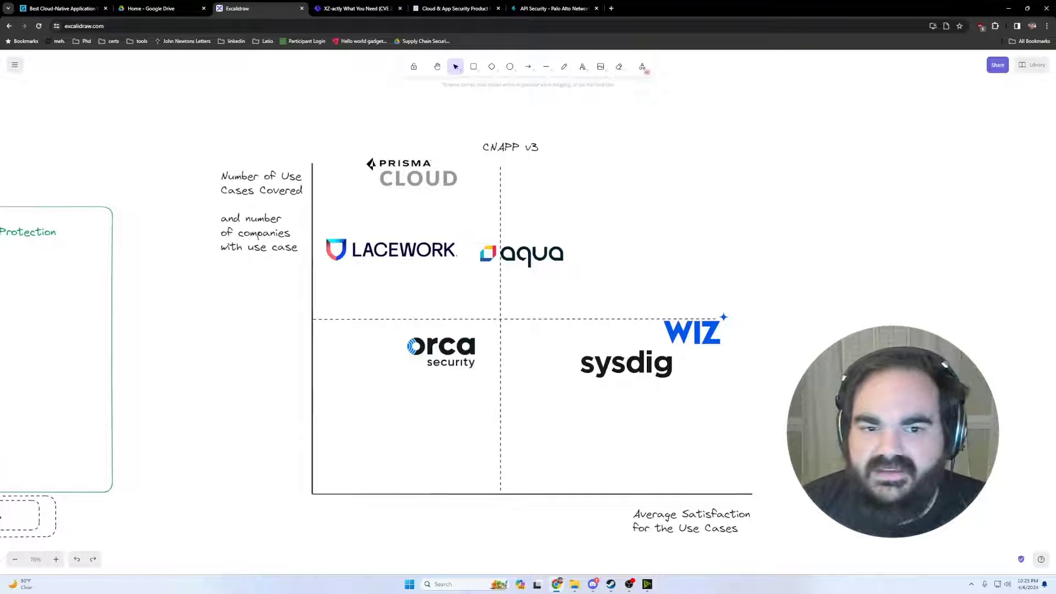
{"action": "left_click_drag", "start_coordinate": [710, 225], "coordinate": [949, 169]}
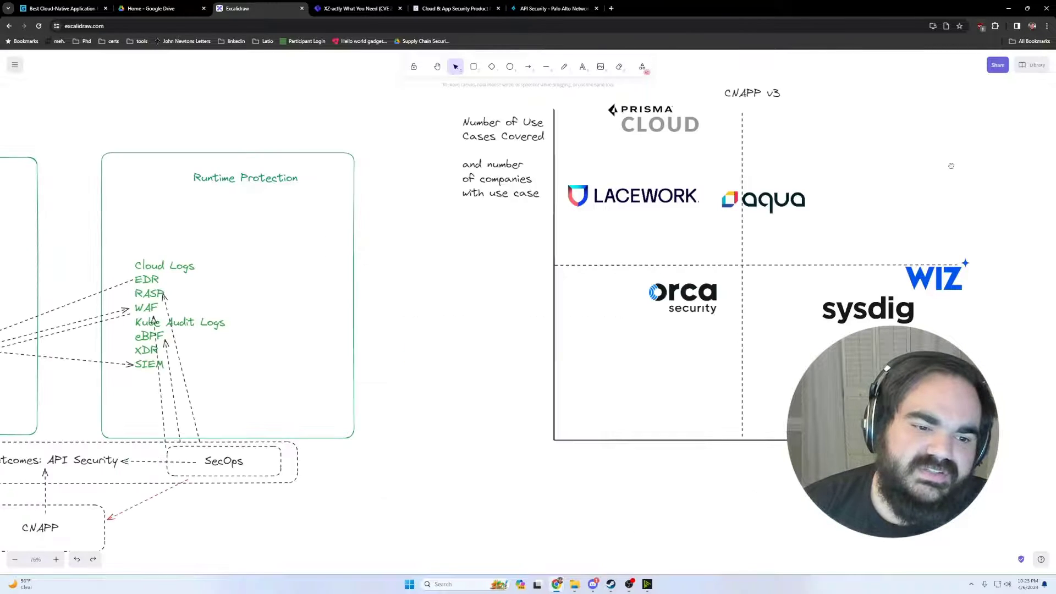
{"action": "left_click_drag", "start_coordinate": [743, 274], "coordinate": [848, 309]}
{"action": "left_click_drag", "start_coordinate": [566, 370], "coordinate": [552, 289]}
{"action": "left_click", "coordinate": [731, 148]}
{"action": "left_click_drag", "start_coordinate": [731, 148], "coordinate": [468, 238]}
{"action": "left_click", "coordinate": [438, 205]}
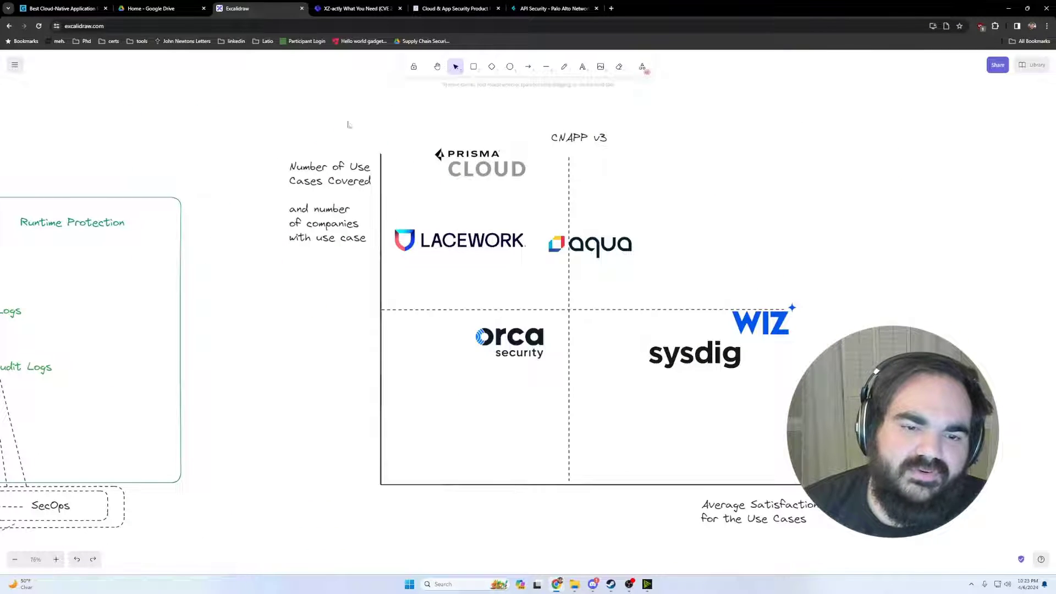
{"action": "left_click_drag", "start_coordinate": [715, 205], "coordinate": [454, 205]}
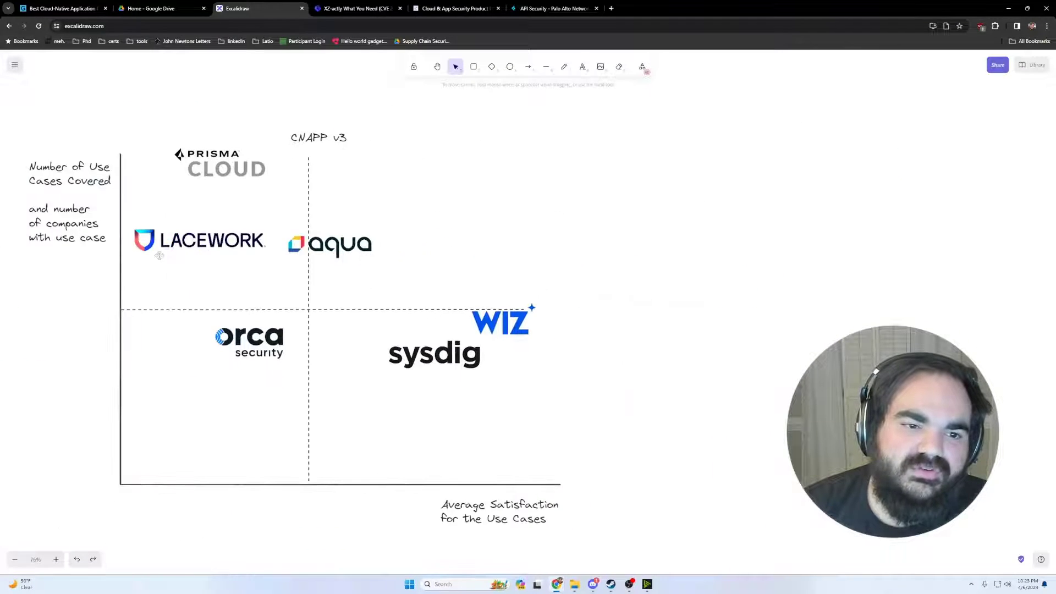
{"action": "left_click_drag", "start_coordinate": [276, 193], "coordinate": [393, 223]}
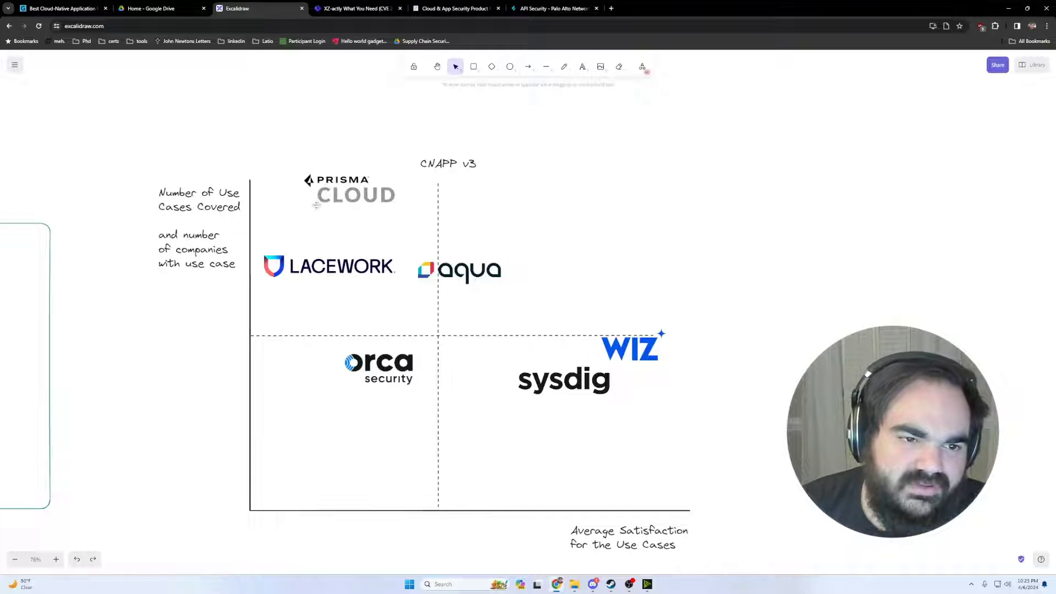
{"action": "left_click_drag", "start_coordinate": [346, 316], "coordinate": [864, 192]}
{"action": "left_click_drag", "start_coordinate": [677, 279], "coordinate": [141, 378]}
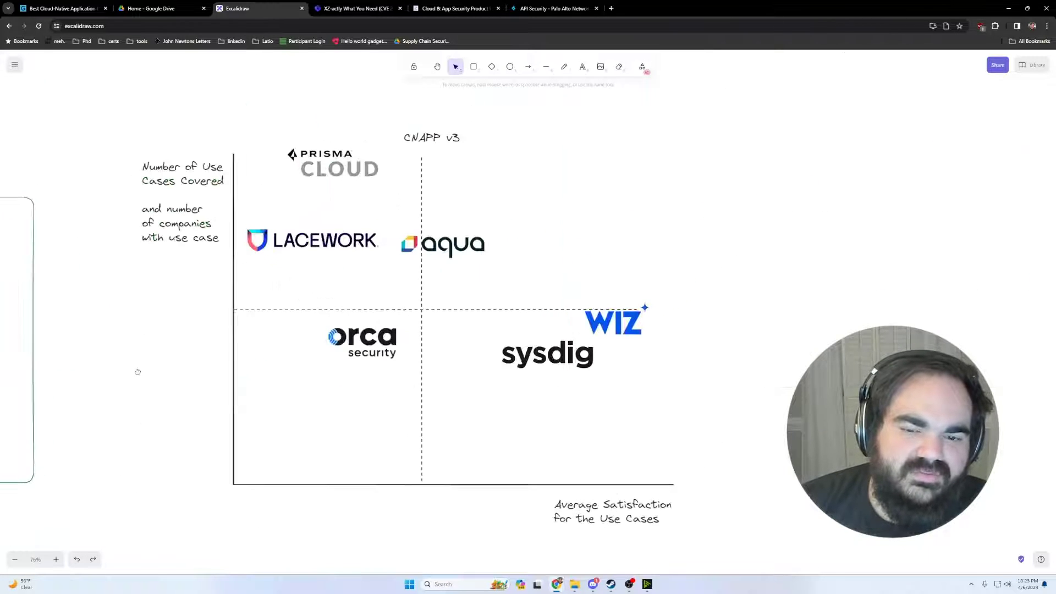
Step: Place a copy of the Sysdig logo in the empty space beside the CNAPP v3 chart, and delete that copy
{"action": "left_click", "coordinate": [528, 358]}
{"action": "key", "text": "ctrl+c"}
{"action": "key", "text": "ctrl+v"}
{"action": "left_click_drag", "start_coordinate": [718, 406], "coordinate": [814, 346]}
{"action": "left_click_drag", "start_coordinate": [822, 284], "coordinate": [633, 280]}
{"action": "left_click", "coordinate": [602, 278]}
{"action": "left_click_drag", "start_coordinate": [533, 300], "coordinate": [752, 411]}
{"action": "left_click", "coordinate": [595, 270]}
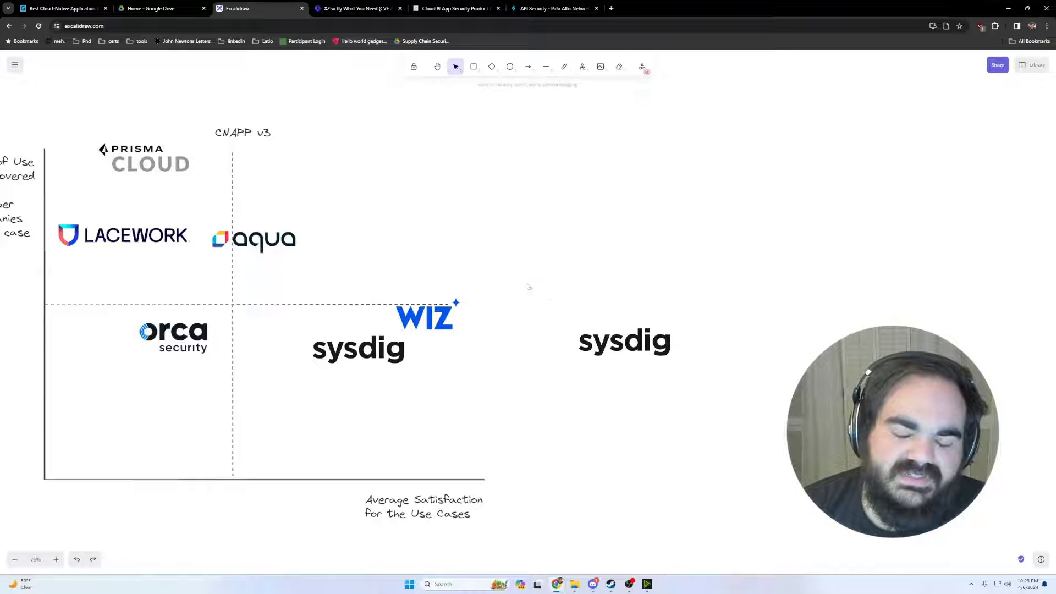
{"action": "left_click_drag", "start_coordinate": [526, 283], "coordinate": [725, 444]}
{"action": "left_click_drag", "start_coordinate": [650, 350], "coordinate": [646, 346]}
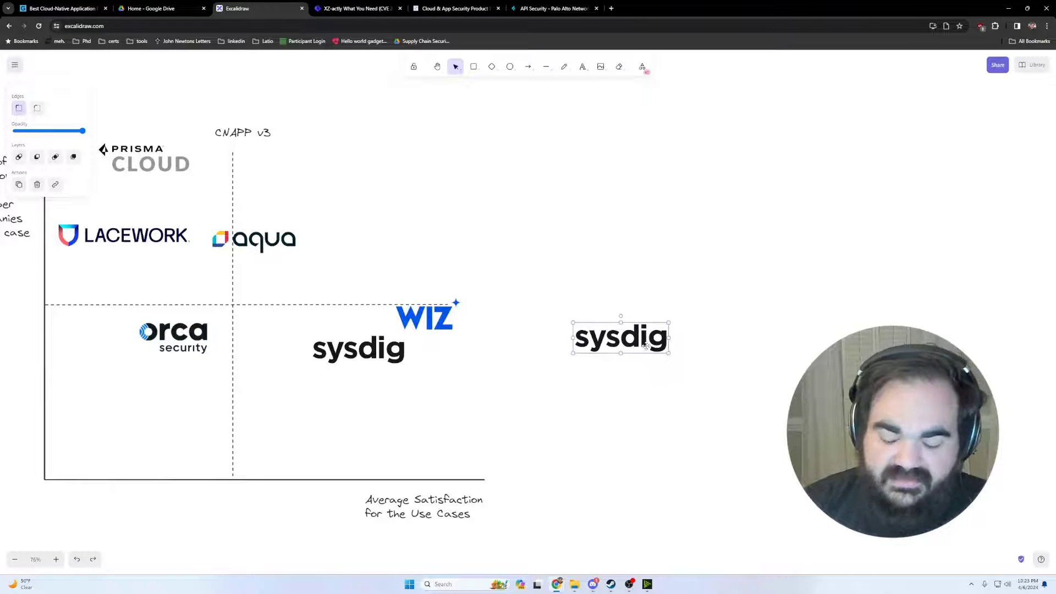
{"action": "key", "text": "Delete"}
Step: Place a copy of the Wiz logo in the empty space beside the CNAPP v3 chart, and delete that copy
{"action": "left_click_drag", "start_coordinate": [434, 318], "coordinate": [680, 329]}
{"action": "left_click_drag", "start_coordinate": [574, 246], "coordinate": [737, 379]}
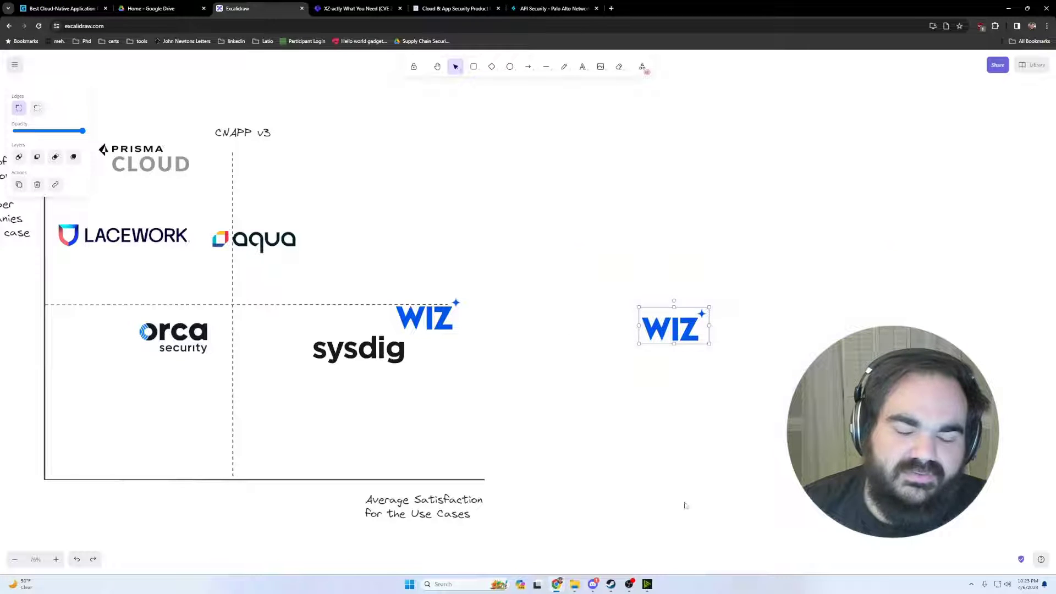
{"action": "left_click", "coordinate": [674, 465]}
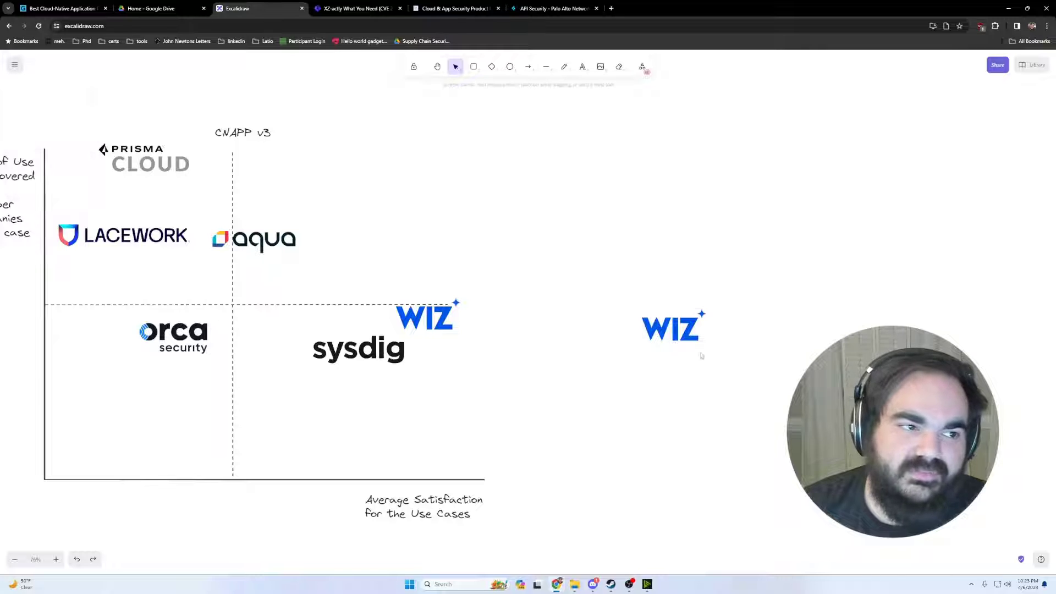
{"action": "left_click_drag", "start_coordinate": [507, 208], "coordinate": [785, 435]}
{"action": "key", "text": "Delete"}
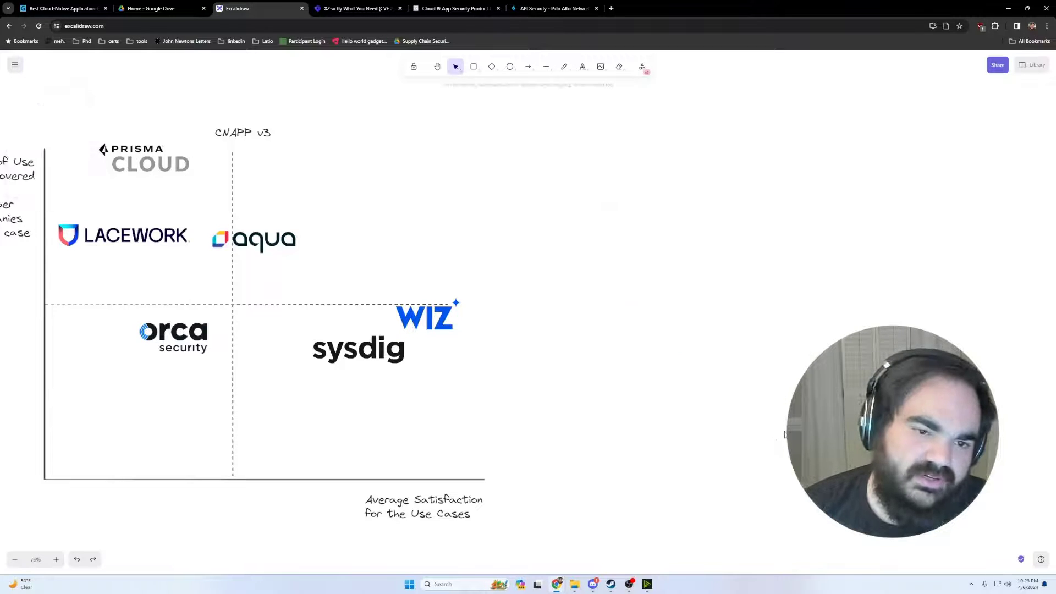
Step: Place a copy of the Orca Security logo beside the CNAPP v3 chart, and delete that copy
{"action": "left_click_drag", "start_coordinate": [150, 352], "coordinate": [609, 354]}
{"action": "left_click_drag", "start_coordinate": [516, 260], "coordinate": [741, 419]}
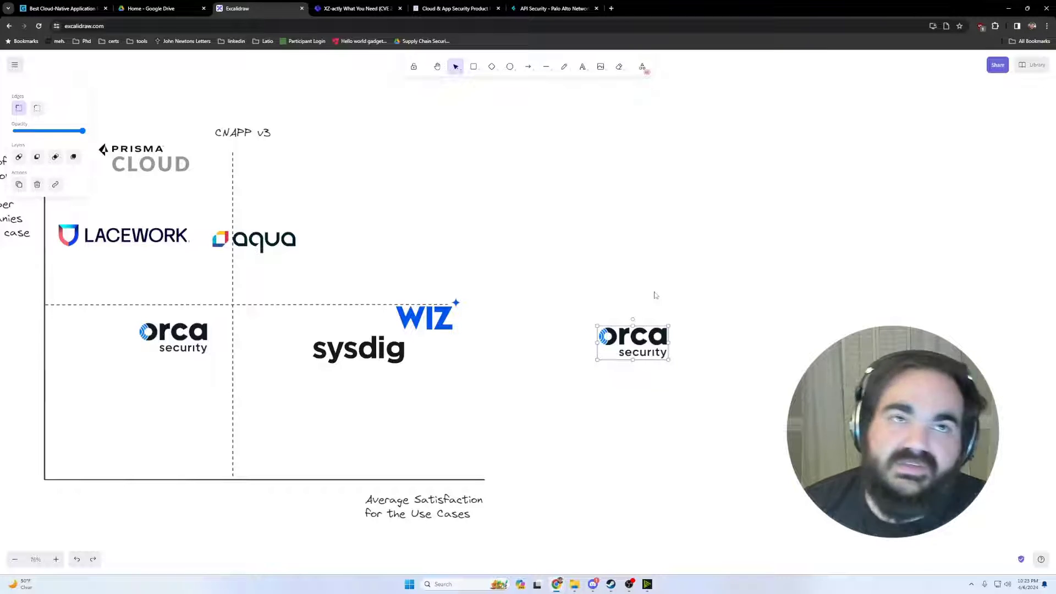
{"action": "key", "text": "Delete"}
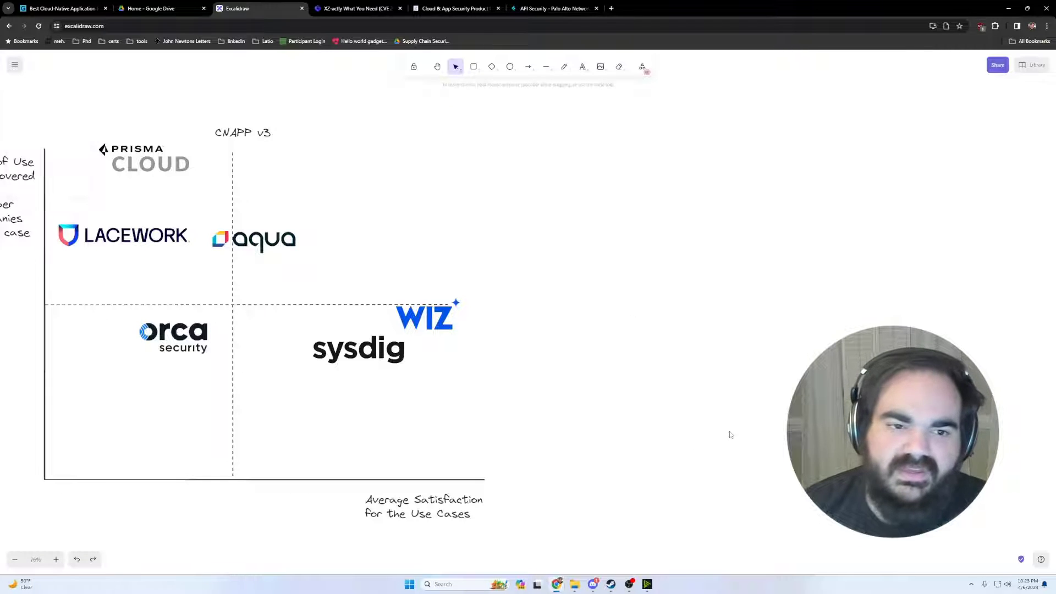
Step: Place a copy of the Aqua logo in the empty space beside the CNAPP v3 chart
{"action": "left_click_drag", "start_coordinate": [246, 242], "coordinate": [615, 286]}
{"action": "left_click_drag", "start_coordinate": [516, 200], "coordinate": [746, 364]}
{"action": "left_click", "coordinate": [738, 363]}
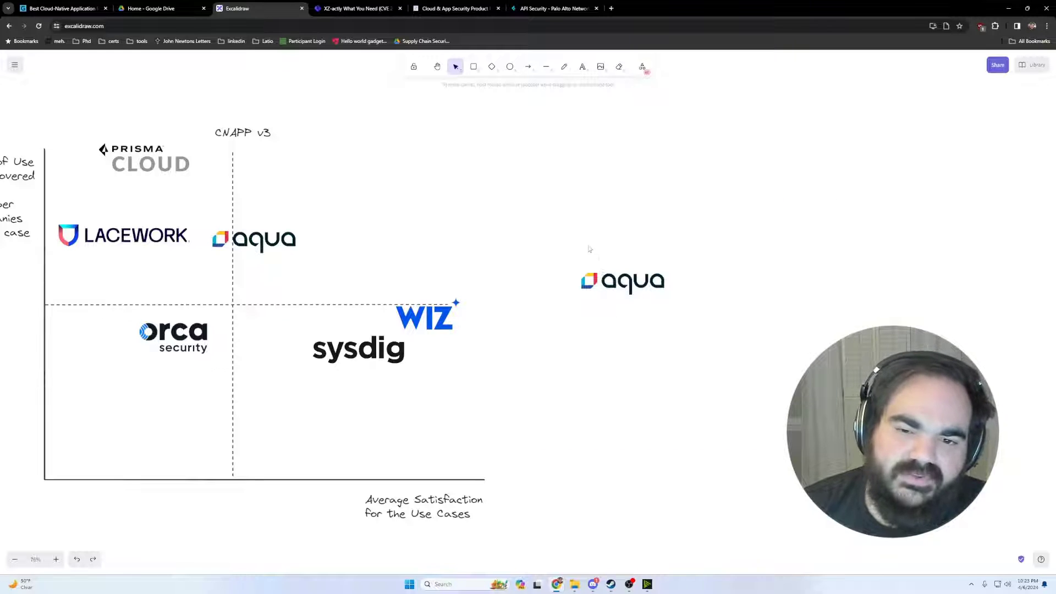
Step: Shift the Aqua logo copy around the empty space beside the CNAPP v3 chart, and delete that copy
{"action": "left_click_drag", "start_coordinate": [532, 215], "coordinate": [667, 406]}
{"action": "left_click", "coordinate": [585, 336]}
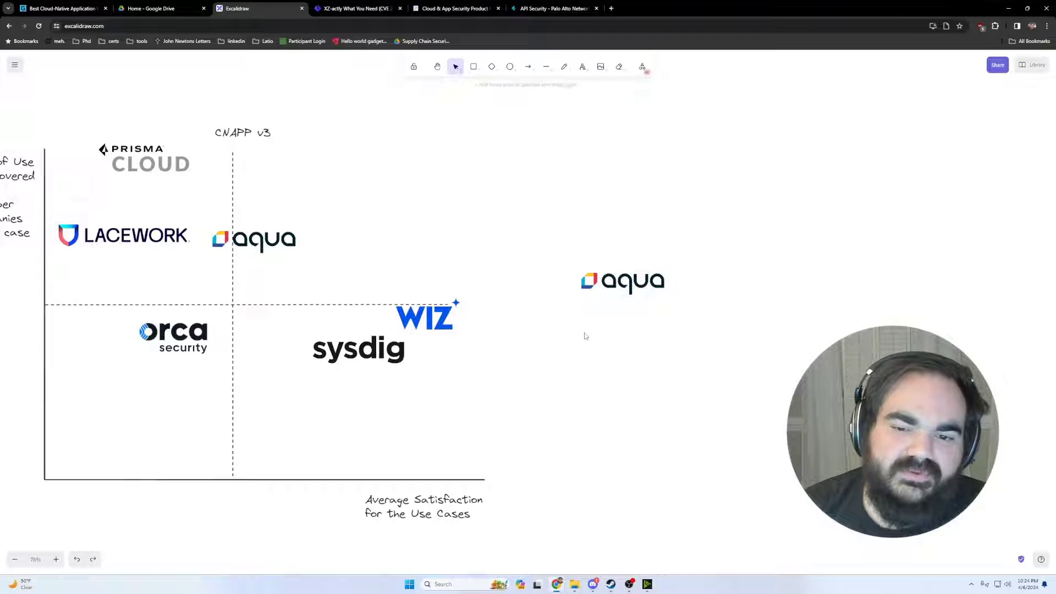
{"action": "left_click_drag", "start_coordinate": [602, 290], "coordinate": [564, 336]}
{"action": "left_click", "coordinate": [528, 67]}
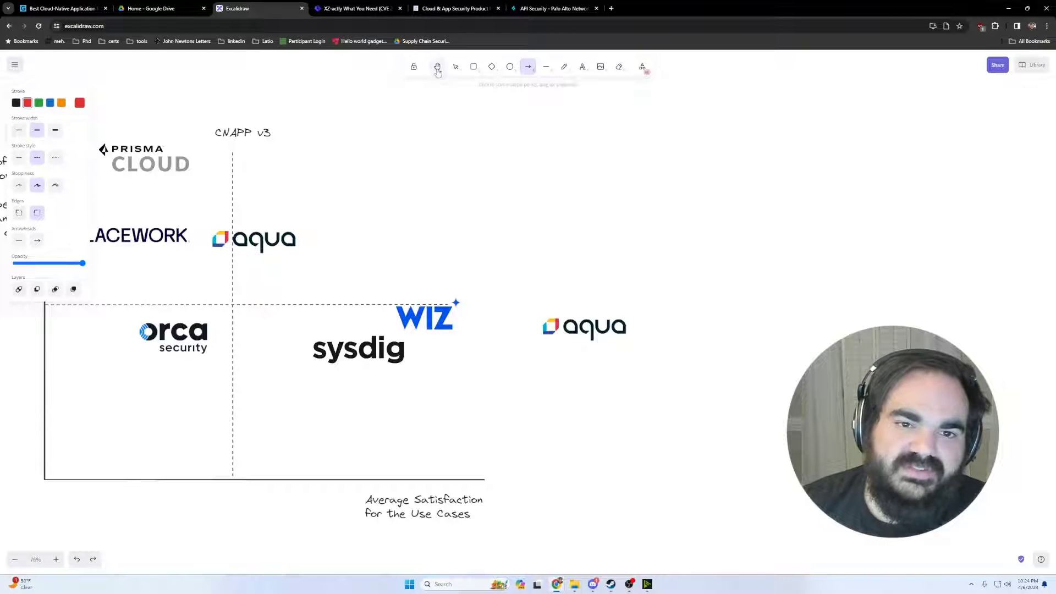
{"action": "left_click", "coordinate": [456, 72]}
{"action": "left_click_drag", "start_coordinate": [532, 242], "coordinate": [790, 465]}
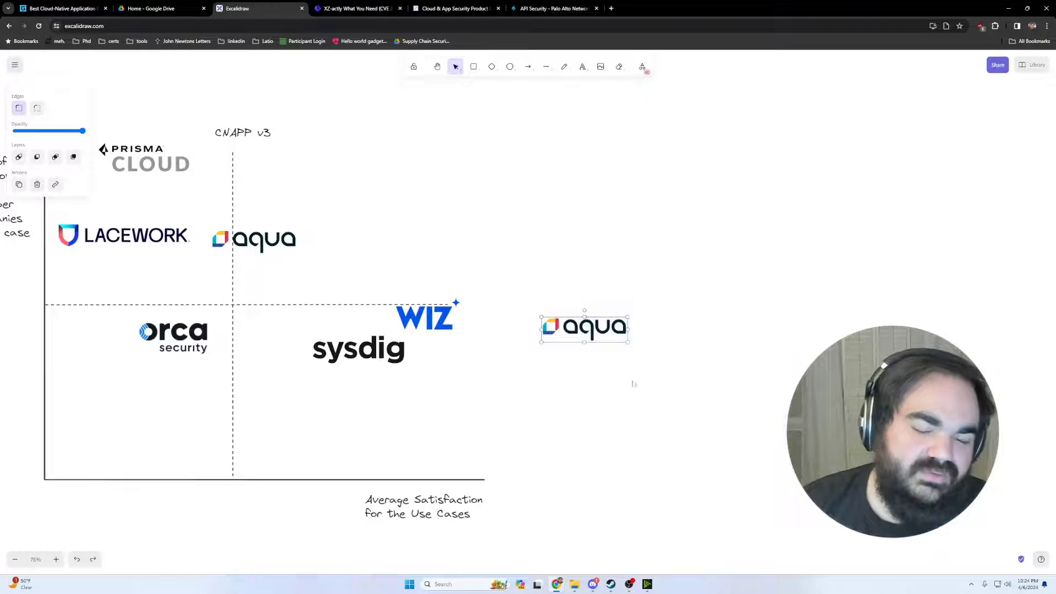
{"action": "left_click_drag", "start_coordinate": [580, 332], "coordinate": [567, 293]}
{"action": "left_click_drag", "start_coordinate": [570, 257], "coordinate": [559, 215]}
{"action": "key", "text": "Delete"}
Step: Place a copy of the Lacework logo in the empty space beside the CNAPP v3 chart, and delete that copy
{"action": "left_click_drag", "start_coordinate": [119, 243], "coordinate": [596, 268], "text": "alt"}
{"action": "left_click", "coordinate": [656, 367]}
{"action": "left_click_drag", "start_coordinate": [450, 188], "coordinate": [1037, 583]}
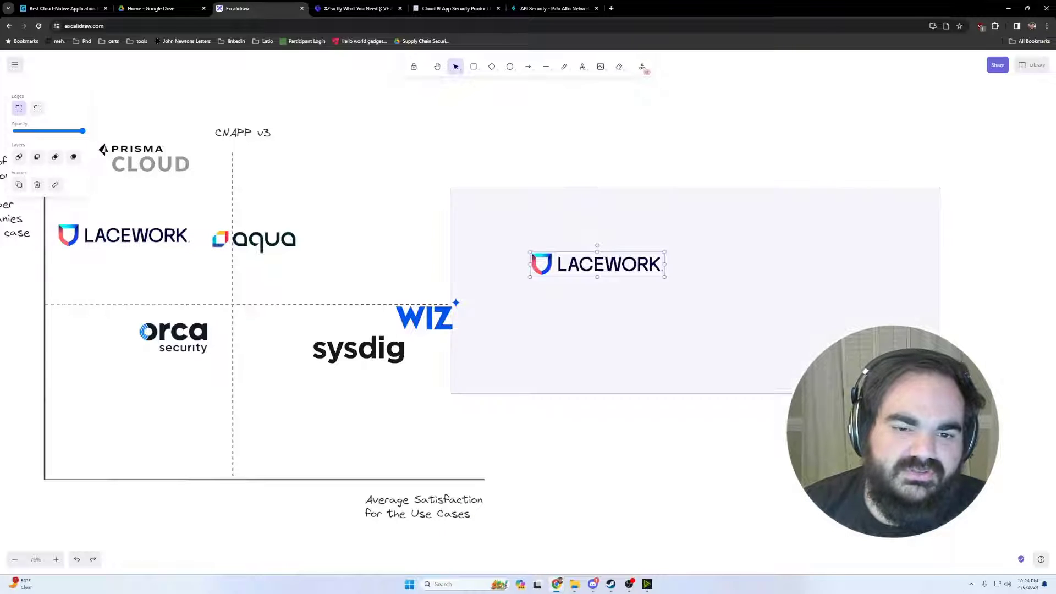
{"action": "left_click", "coordinate": [708, 281]}
{"action": "left_click_drag", "start_coordinate": [429, 165], "coordinate": [852, 412]}
{"action": "left_click", "coordinate": [730, 358]}
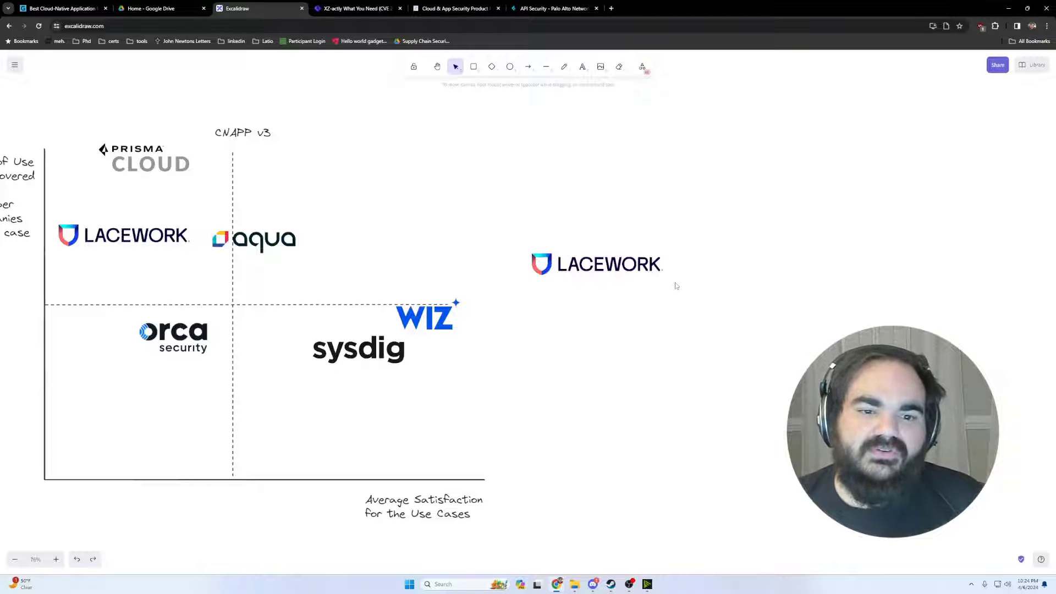
{"action": "left_click", "coordinate": [619, 254]}
{"action": "key", "text": "Delete"}
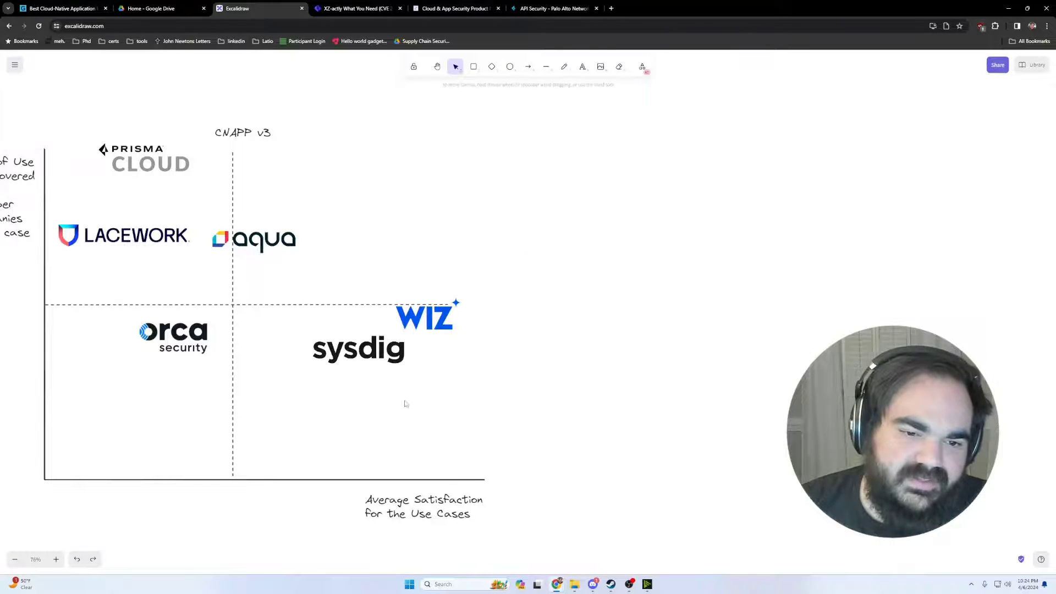
Step: Bring the full CNAPP v3 chart with its axis labels into view and nudge the Prisma Cloud logo slightly to the right
{"action": "left_click", "coordinate": [319, 361]}
{"action": "left_click_drag", "start_coordinate": [293, 328], "coordinate": [429, 399]}
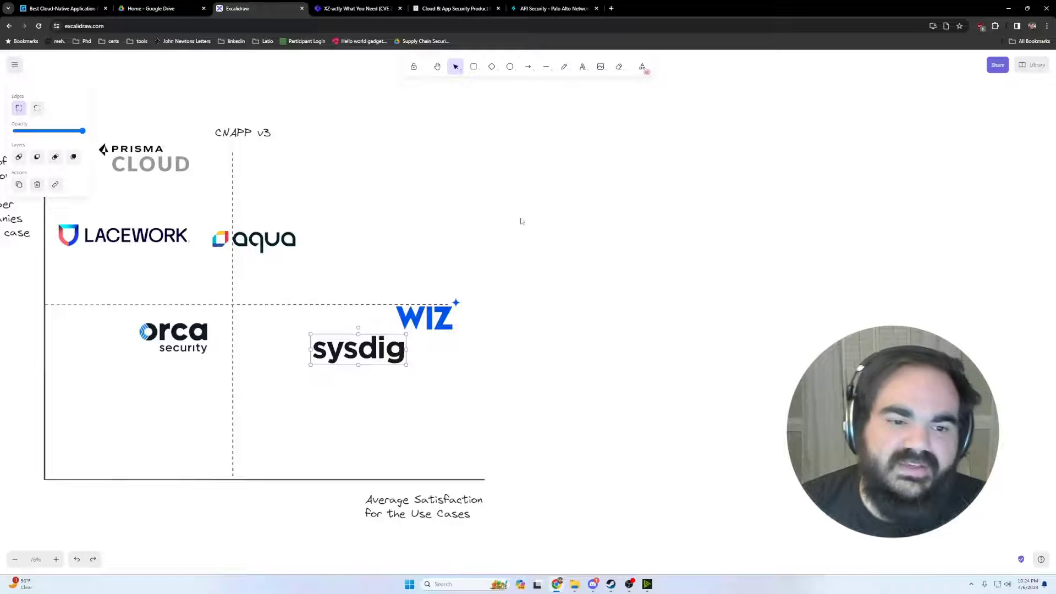
{"action": "scroll", "coordinate": [358, 318], "scroll_direction": "left", "scroll_amount": 4}
{"action": "scroll", "coordinate": [358, 318], "scroll_direction": "up", "scroll_amount": 1}
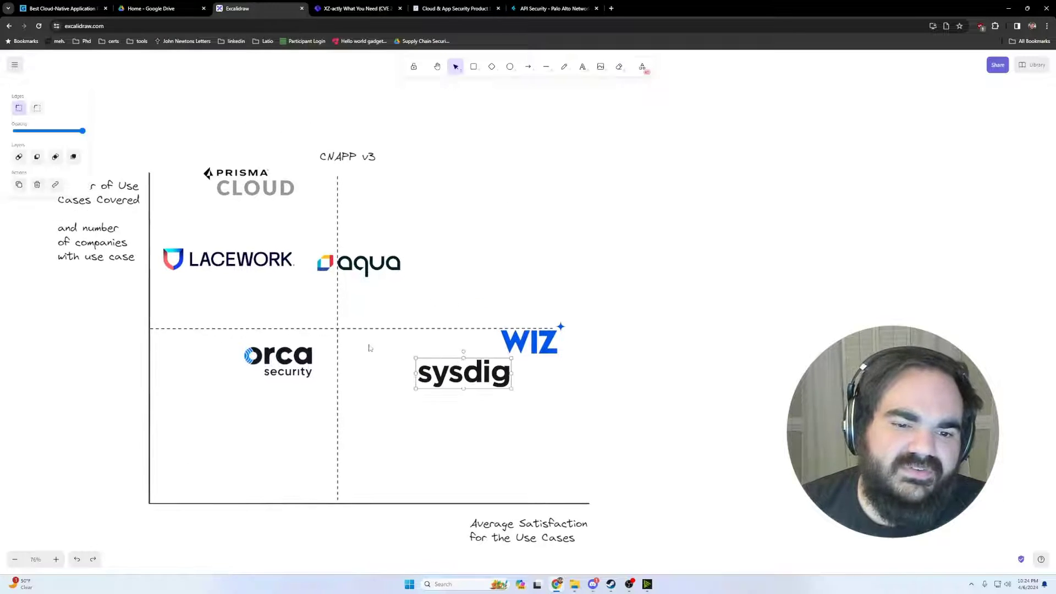
{"action": "left_click", "coordinate": [207, 259]}
{"action": "left_click", "coordinate": [463, 374]}
{"action": "left_click", "coordinate": [252, 249]}
{"action": "left_click", "coordinate": [615, 228]}
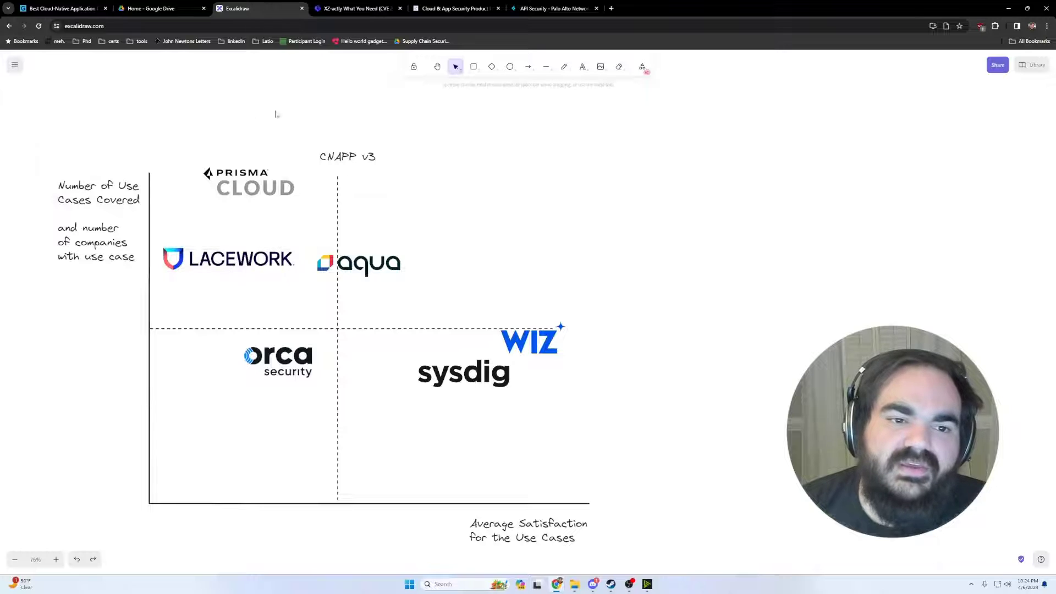
{"action": "left_click_drag", "start_coordinate": [249, 175], "coordinate": [251, 175]}
{"action": "left_click", "coordinate": [584, 190]}
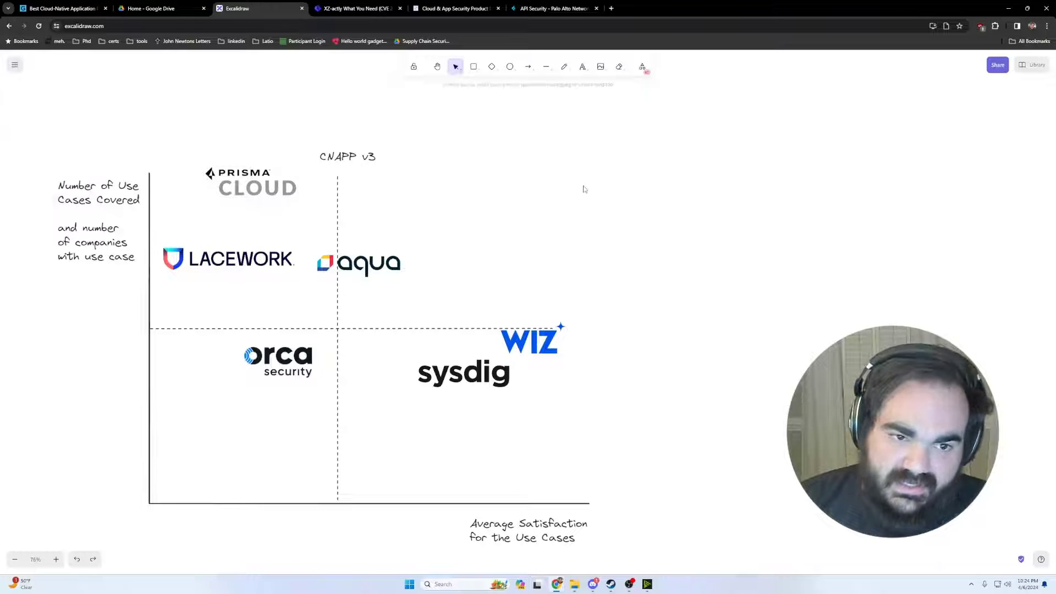
Step: Go over the vendor logos on the CNAPP v3 chart one by one, including Prisma Cloud, Lacework, Orca, Sysdig and Wiz
{"action": "scroll", "coordinate": [550, 187], "scroll_direction": "left", "scroll_amount": 8}
{"action": "scroll", "coordinate": [550, 187], "scroll_direction": "up", "scroll_amount": 1}
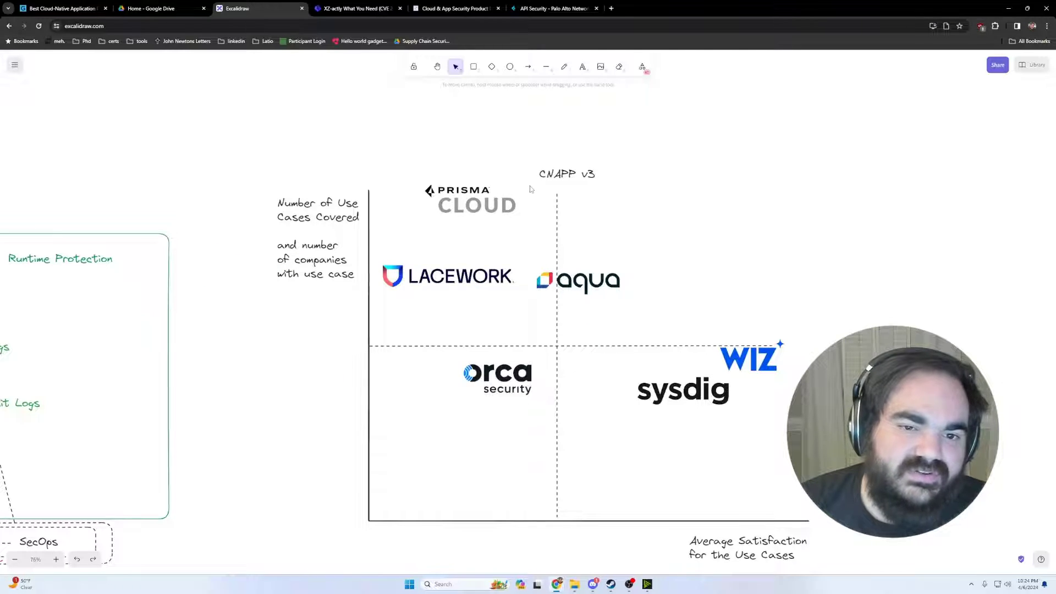
{"action": "left_click_drag", "start_coordinate": [531, 193], "coordinate": [474, 182]}
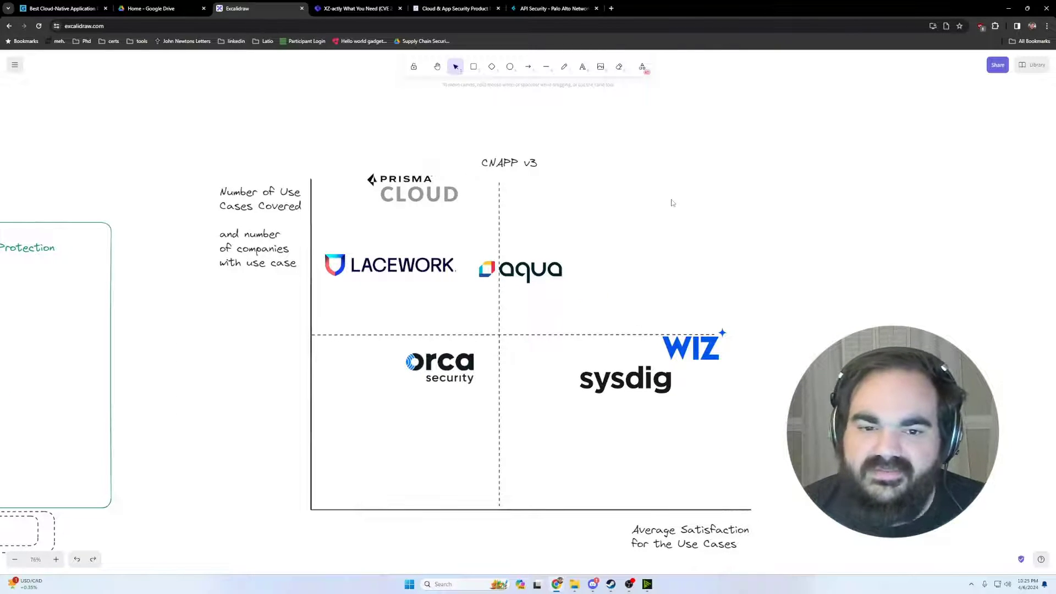
{"action": "left_click_drag", "start_coordinate": [464, 208], "coordinate": [310, 139]}
{"action": "left_click", "coordinate": [391, 129]}
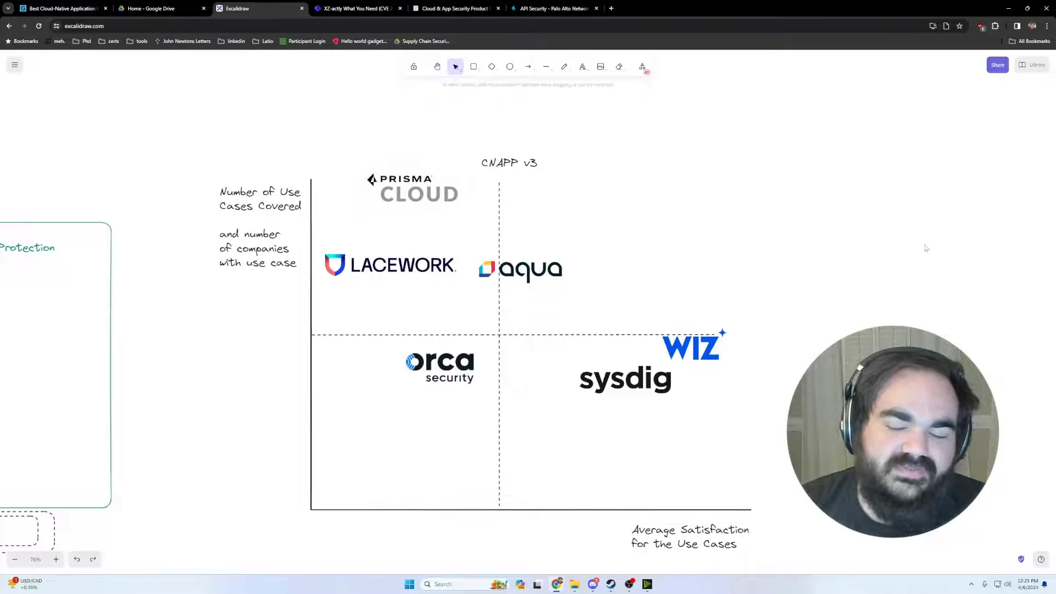
{"action": "left_click", "coordinate": [390, 197]}
{"action": "left_click", "coordinate": [389, 288]}
{"action": "left_click", "coordinate": [445, 378]}
{"action": "left_click", "coordinate": [616, 389]}
{"action": "left_click", "coordinate": [702, 360]}
{"action": "left_click_drag", "start_coordinate": [616, 389], "coordinate": [617, 391]}
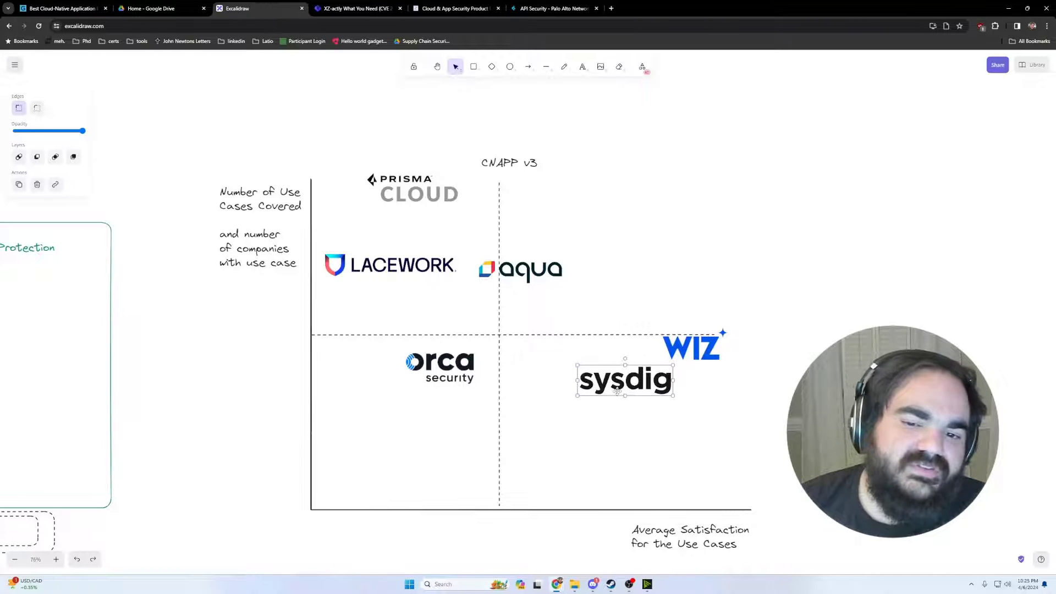
{"action": "left_click", "coordinate": [683, 361]}
Step: Fine-tune the chart's logos: Sysdig and Aqua down and right, Lacework right, and Wiz, Orca and Prisma Cloud slightly right and up
{"action": "mouse_move", "coordinate": [679, 341]}
{"action": "left_mouse_down"}
{"action": "mouse_move", "coordinate": [688, 325]}
{"action": "mouse_move", "coordinate": [679, 334]}
{"action": "left_mouse_up"}
{"action": "left_click_drag", "start_coordinate": [627, 382], "coordinate": [638, 389]}
{"action": "left_click_drag", "start_coordinate": [527, 275], "coordinate": [539, 282]}
{"action": "mouse_move", "coordinate": [454, 368]}
{"action": "left_mouse_down"}
{"action": "mouse_move", "coordinate": [468, 366]}
{"action": "mouse_move", "coordinate": [459, 367]}
{"action": "left_mouse_up"}
{"action": "left_click_drag", "start_coordinate": [666, 351], "coordinate": [663, 354]}
{"action": "left_click_drag", "start_coordinate": [414, 265], "coordinate": [418, 252]}
{"action": "left_click", "coordinate": [709, 330]}
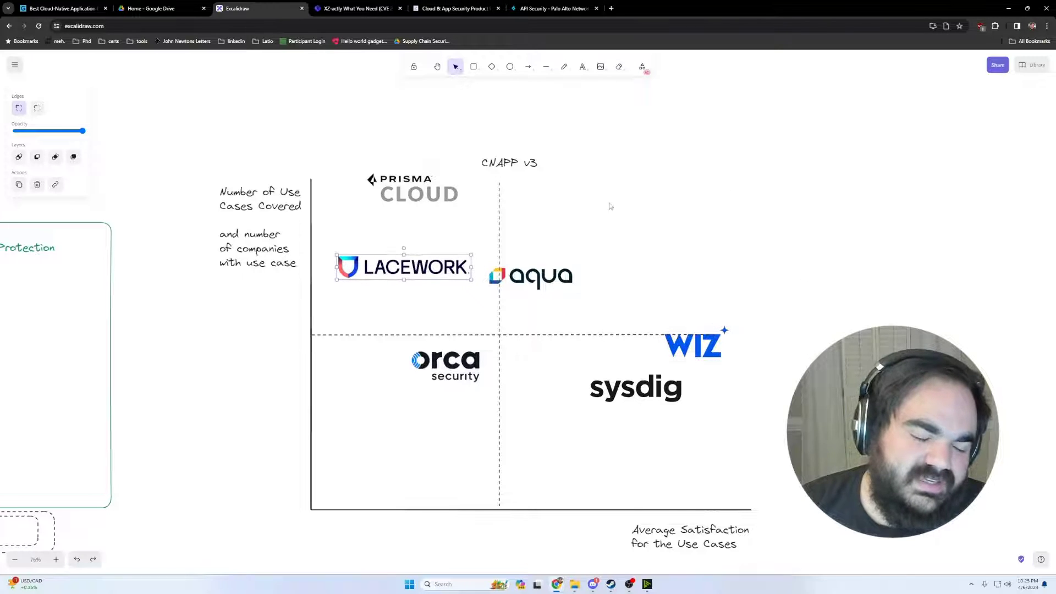
{"action": "left_click", "coordinate": [576, 229]}
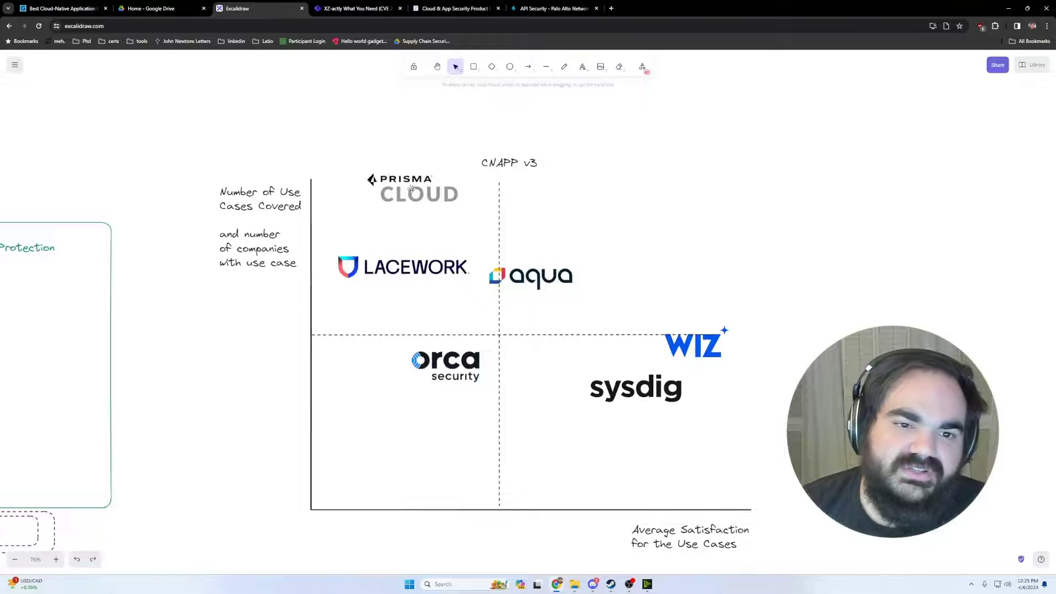
{"action": "left_click_drag", "start_coordinate": [407, 190], "coordinate": [410, 189]}
{"action": "left_click", "coordinate": [639, 213]}
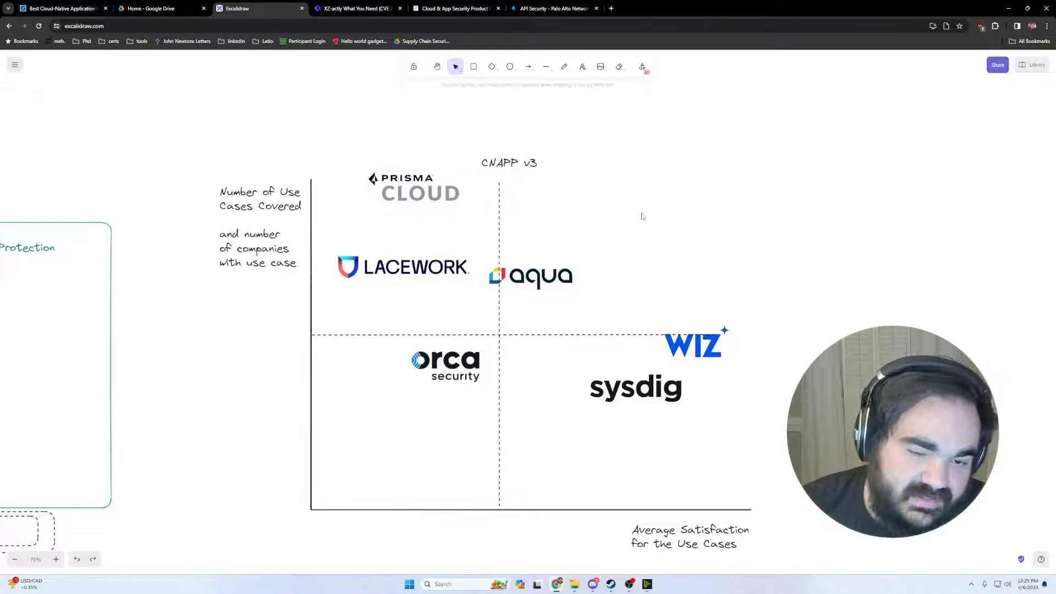
Step: Close the Palo Alto Networks API Security web page and return to the CNAPP v3 chart
{"action": "left_click", "coordinate": [553, 8]}
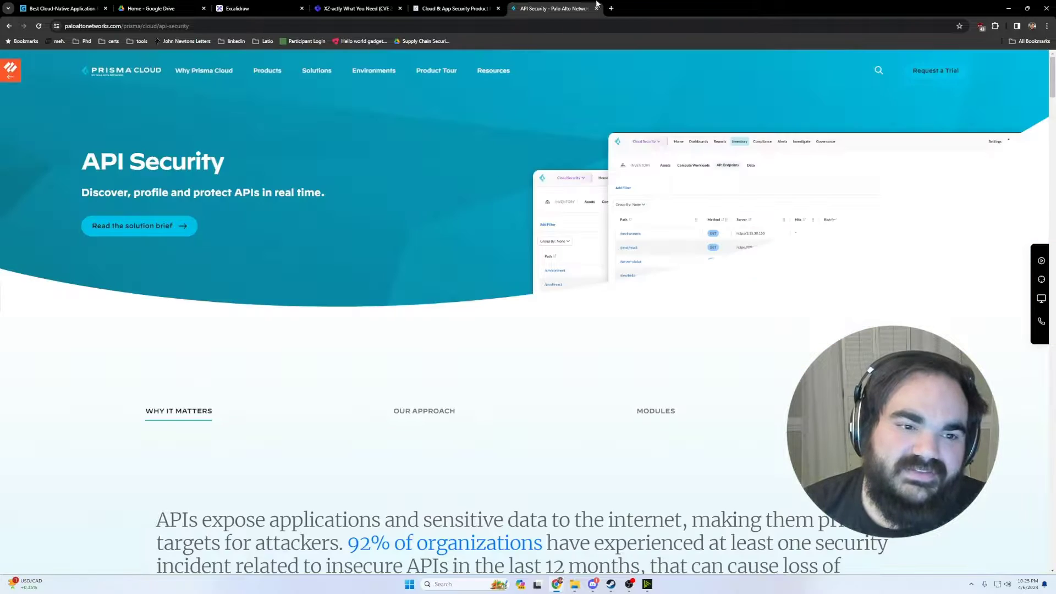
{"action": "left_click", "coordinate": [596, 8]}
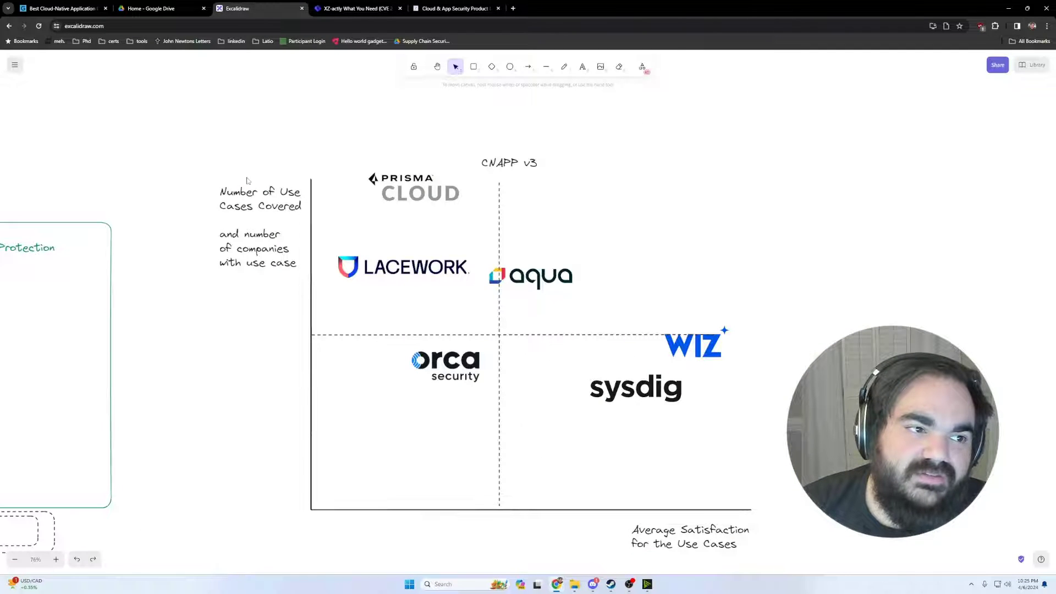
Step: Find the use-case diagrams below the CNAPP diagram and look over both columns of needs and their matching tool categories
{"action": "scroll", "coordinate": [217, 276], "scroll_direction": "down", "scroll_amount": 9}
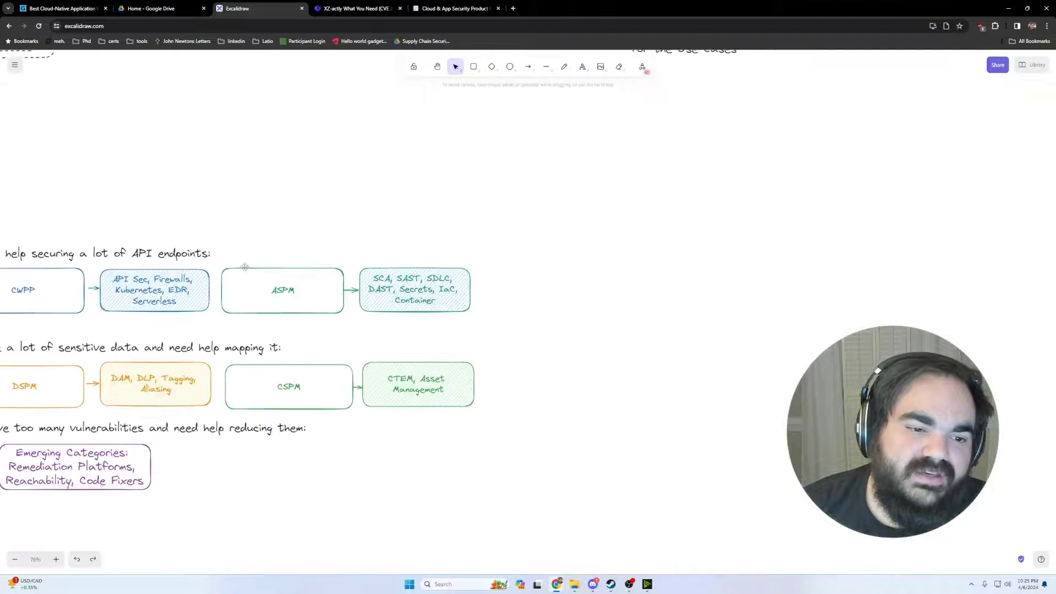
{"action": "left_click_drag", "start_coordinate": [257, 271], "coordinate": [548, 232]}
{"action": "scroll", "coordinate": [193, 462], "scroll_direction": "up", "scroll_amount": 8}
{"action": "scroll", "coordinate": [377, 469], "scroll_direction": "left", "scroll_amount": 4}
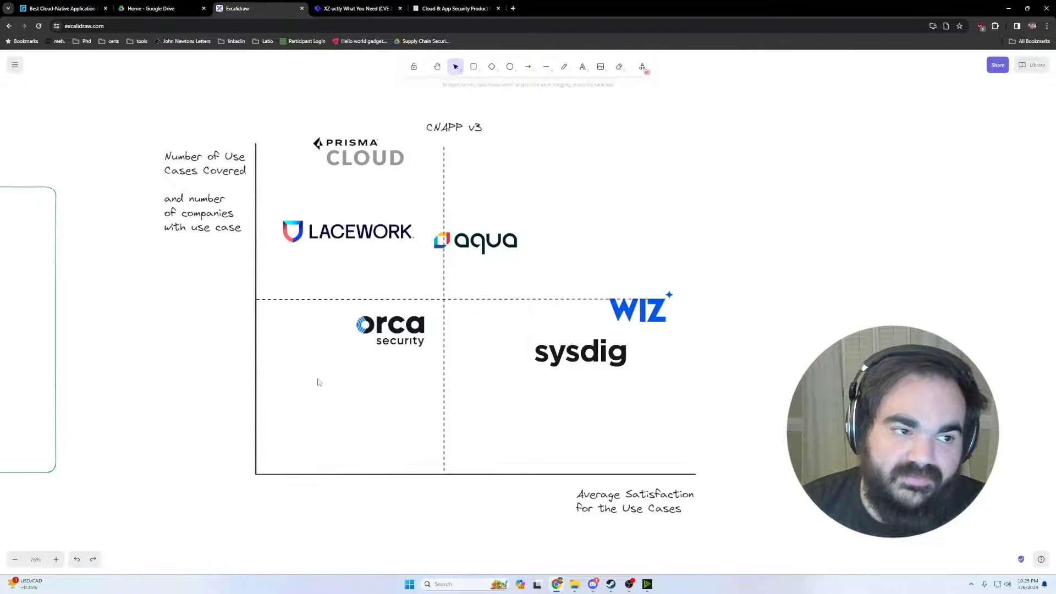
{"action": "scroll", "coordinate": [201, 398], "scroll_direction": "down", "scroll_amount": 8}
{"action": "scroll", "coordinate": [200, 397], "scroll_direction": "left", "scroll_amount": 4}
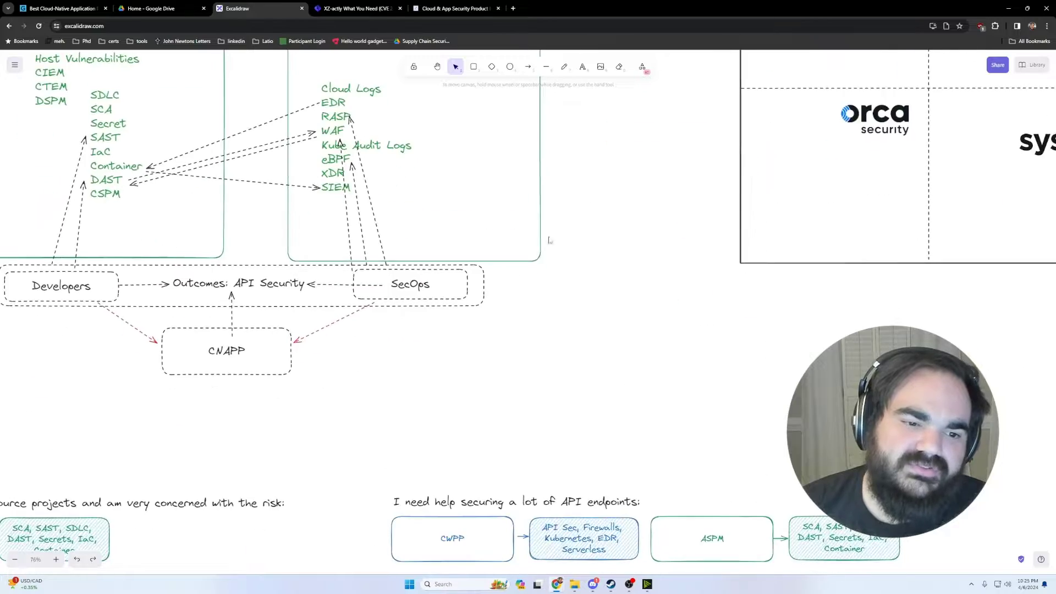
{"action": "scroll", "coordinate": [516, 126], "scroll_direction": "up", "scroll_amount": 3}
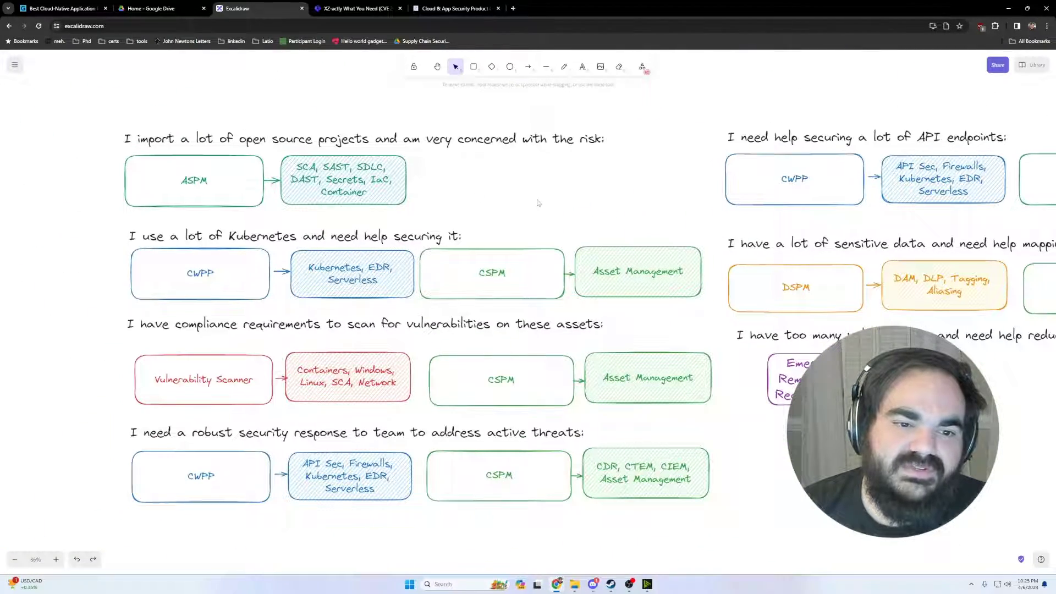
{"action": "left_click_drag", "start_coordinate": [95, 92], "coordinate": [725, 509]}
{"action": "left_click", "coordinate": [725, 509]}
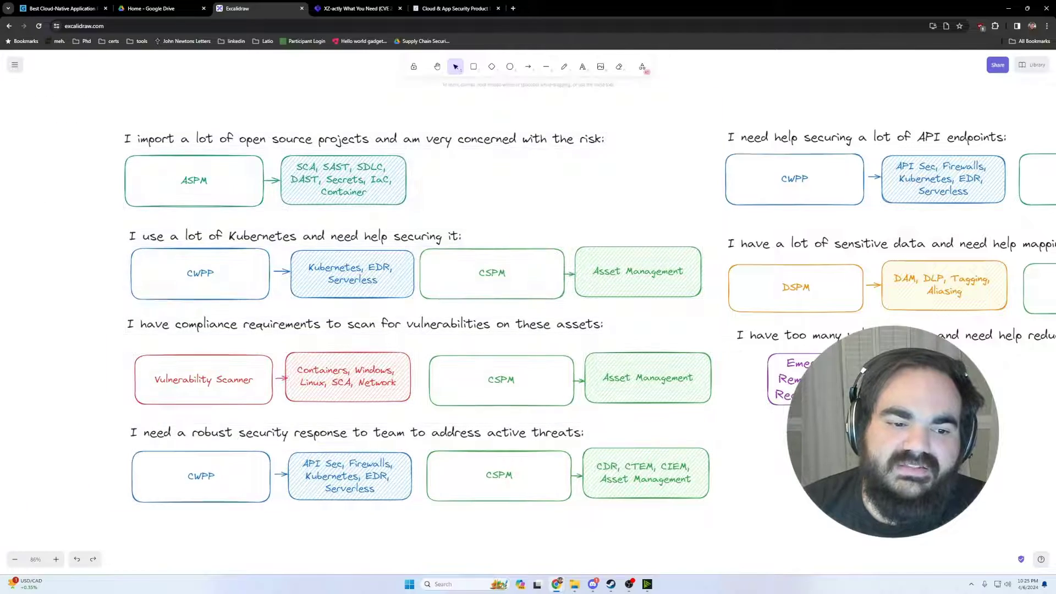
{"action": "left_click_drag", "start_coordinate": [864, 471], "coordinate": [484, 477]}
{"action": "scroll", "coordinate": [485, 477], "scroll_direction": "right", "scroll_amount": 3}
{"action": "left_click_drag", "start_coordinate": [228, 117], "coordinate": [904, 446]}
{"action": "left_click", "coordinate": [480, 424]}
{"action": "scroll", "coordinate": [481, 423], "scroll_direction": "left", "scroll_amount": 8}
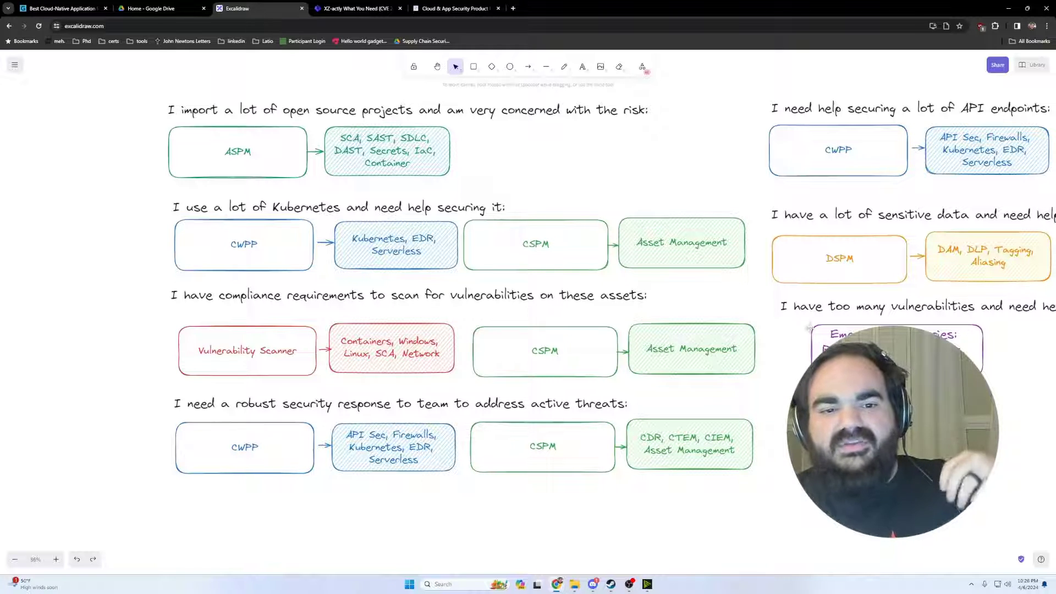
Step: Review the individual needs in the use-case diagrams, such as Kubernetes, compliance scanning and active threats, alongside their recommended tools
{"action": "left_click", "coordinate": [528, 298]}
{"action": "left_click", "coordinate": [447, 207]}
{"action": "left_click", "coordinate": [562, 406]}
{"action": "scroll", "coordinate": [590, 423], "scroll_direction": "right", "scroll_amount": 3}
{"action": "scroll", "coordinate": [591, 424], "scroll_direction": "up", "scroll_amount": 1}
{"action": "scroll", "coordinate": [591, 423], "scroll_direction": "right", "scroll_amount": 1}
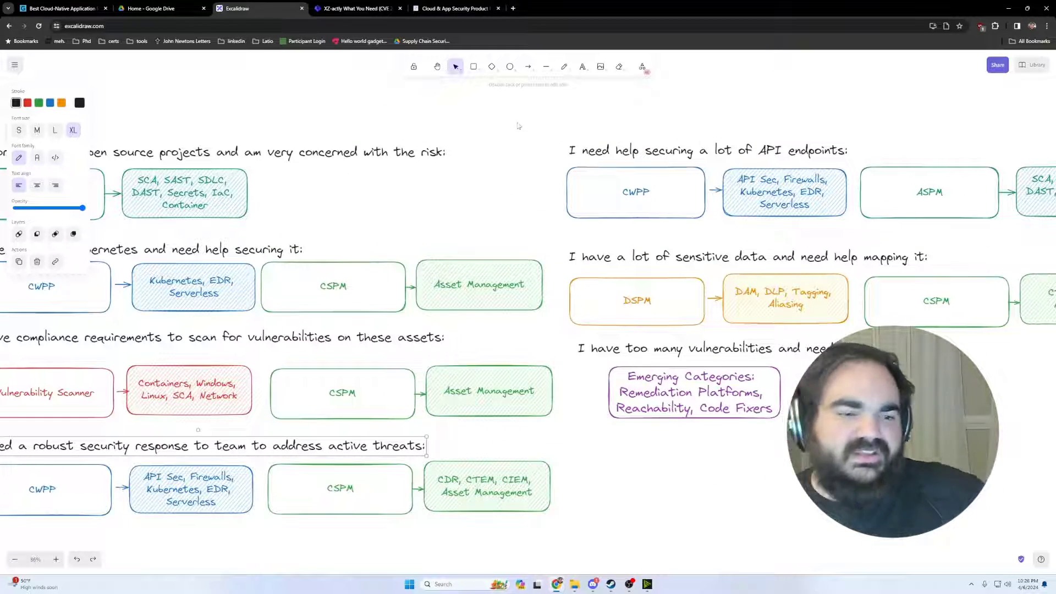
{"action": "left_click_drag", "start_coordinate": [461, 108], "coordinate": [466, 111]}
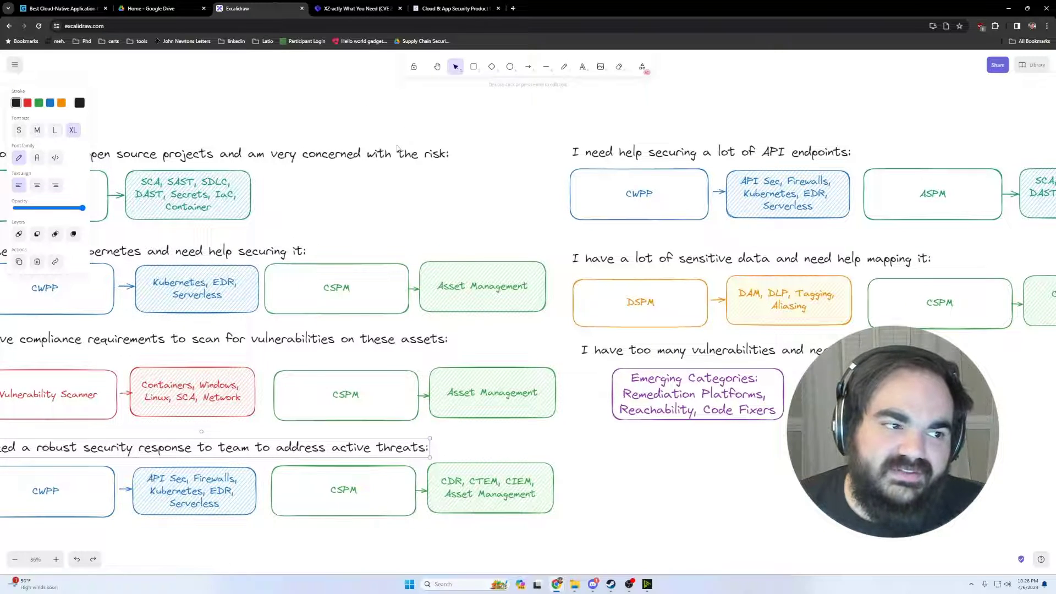
{"action": "scroll", "coordinate": [397, 147], "scroll_direction": "down", "scroll_amount": 3, "text": "ctrl"}
{"action": "scroll", "coordinate": [547, 140], "scroll_direction": "up", "scroll_amount": 3}
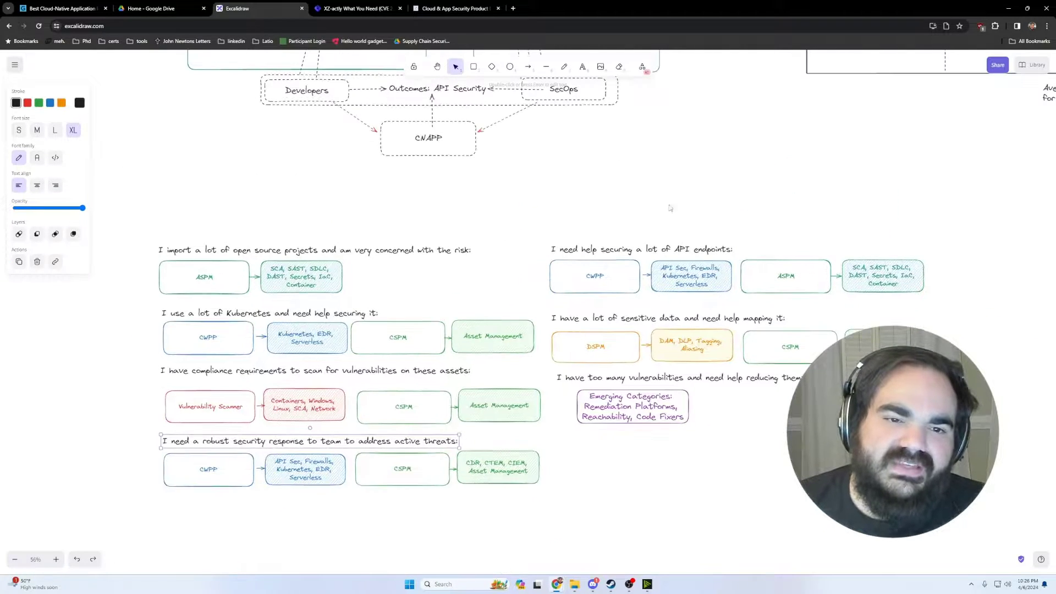
{"action": "scroll", "coordinate": [305, 297], "scroll_direction": "up", "scroll_amount": 3, "text": "ctrl"}
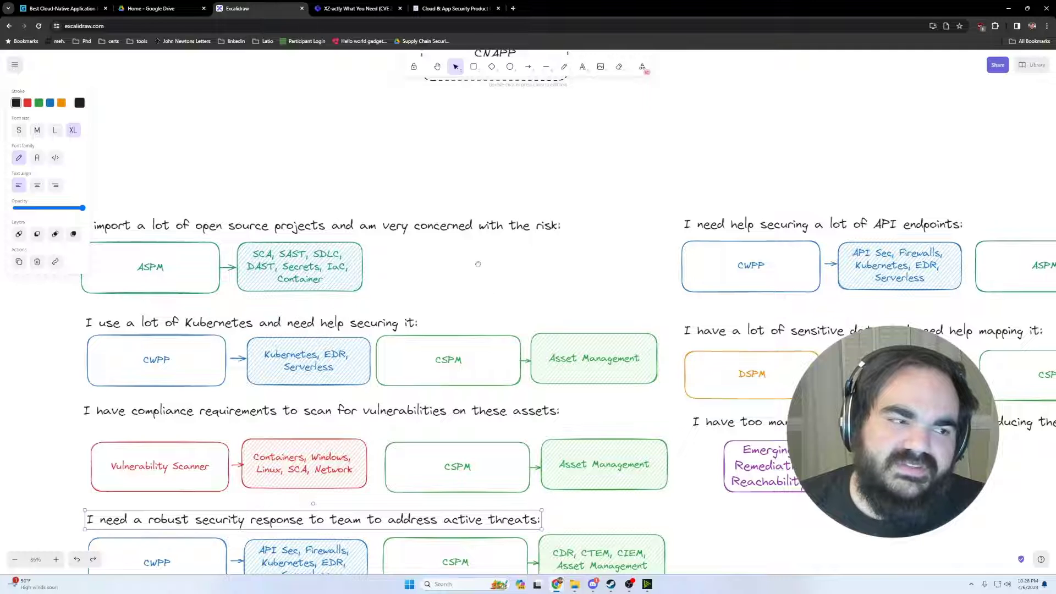
{"action": "scroll", "coordinate": [478, 265], "scroll_direction": "down", "scroll_amount": 3}
{"action": "scroll", "coordinate": [455, 228], "scroll_direction": "left", "scroll_amount": 2}
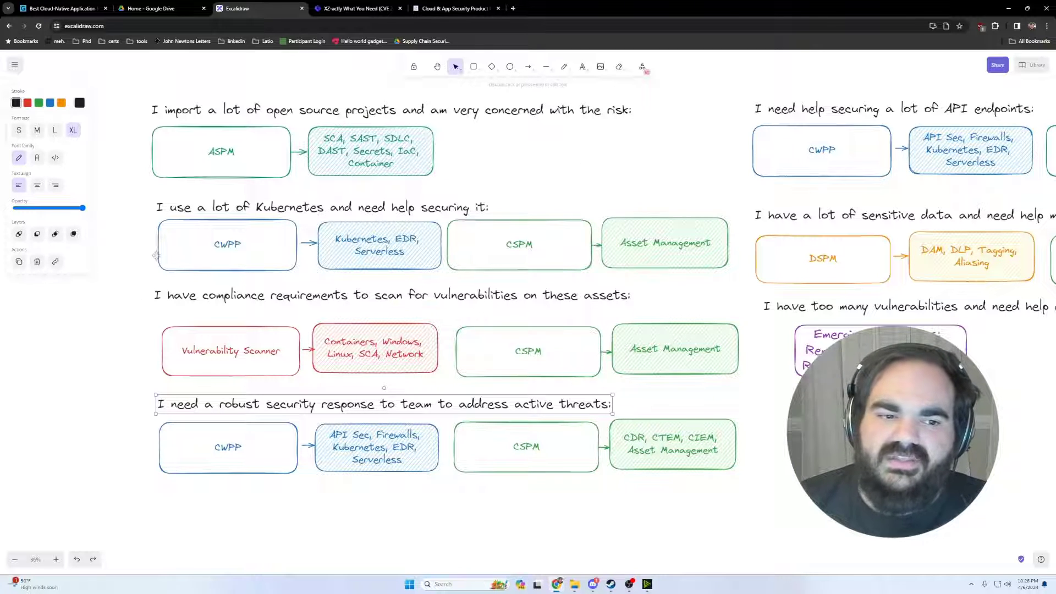
{"action": "left_click_drag", "start_coordinate": [136, 279], "coordinate": [758, 355]}
{"action": "left_click", "coordinate": [758, 356]}
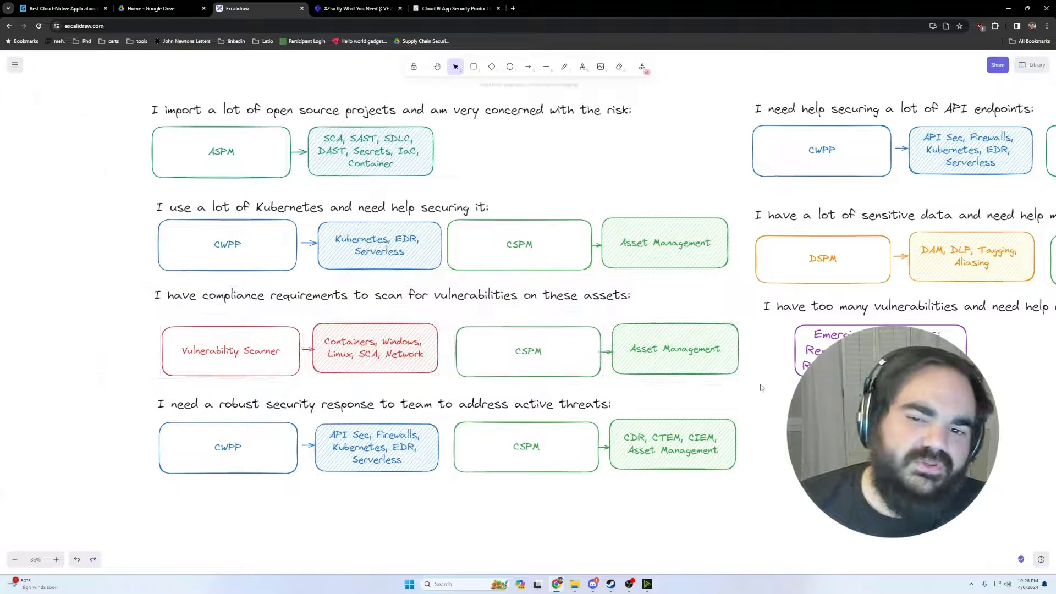
{"action": "scroll", "coordinate": [684, 220], "scroll_direction": "down", "scroll_amount": 2}
{"action": "scroll", "coordinate": [589, 296], "scroll_direction": "up", "scroll_amount": 3}
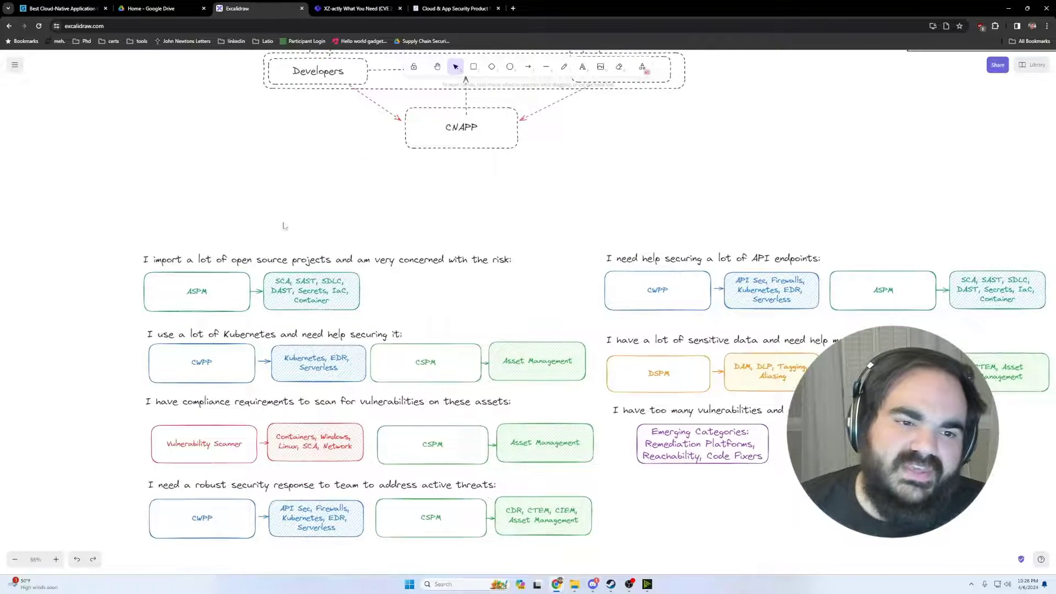
{"action": "left_click_drag", "start_coordinate": [411, 529], "coordinate": [352, 377]}
{"action": "left_click_drag", "start_coordinate": [354, 287], "coordinate": [356, 373]}
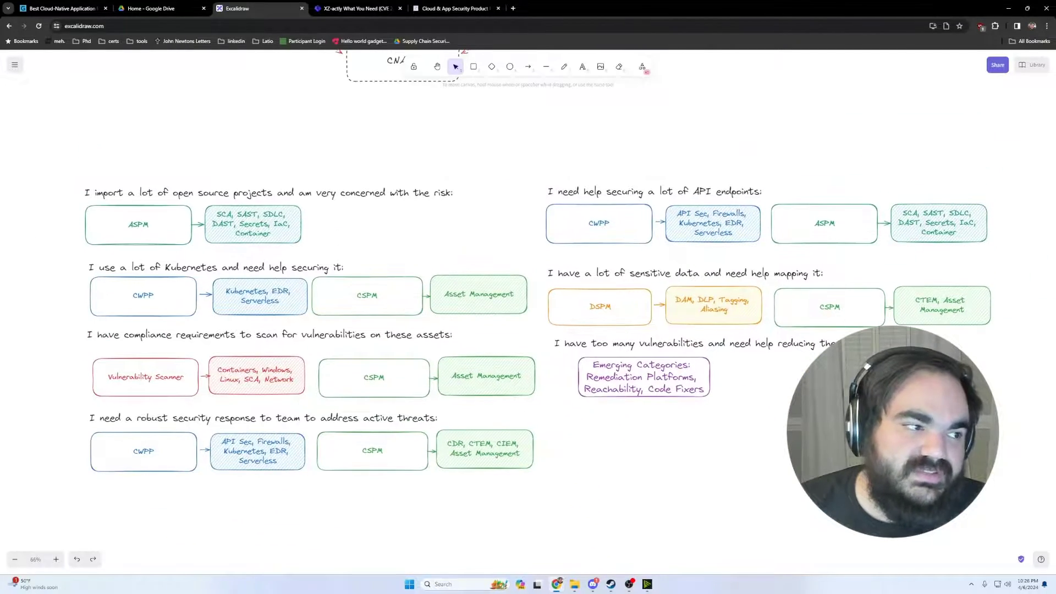